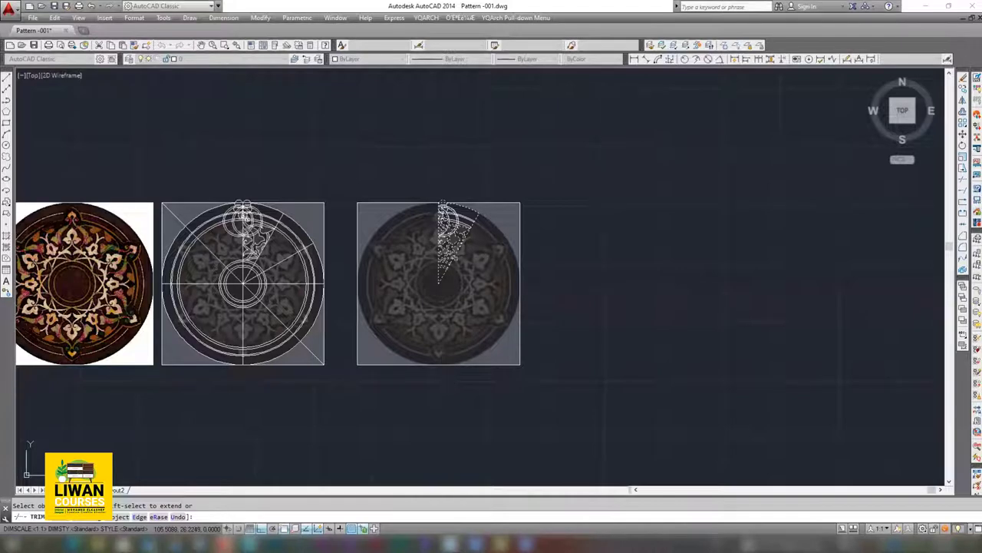
- Cancel the running trim and window-select the small arcs around the spiral junction
scroll(457, 260, "up", 4)
scroll(458, 260, "up", 2)
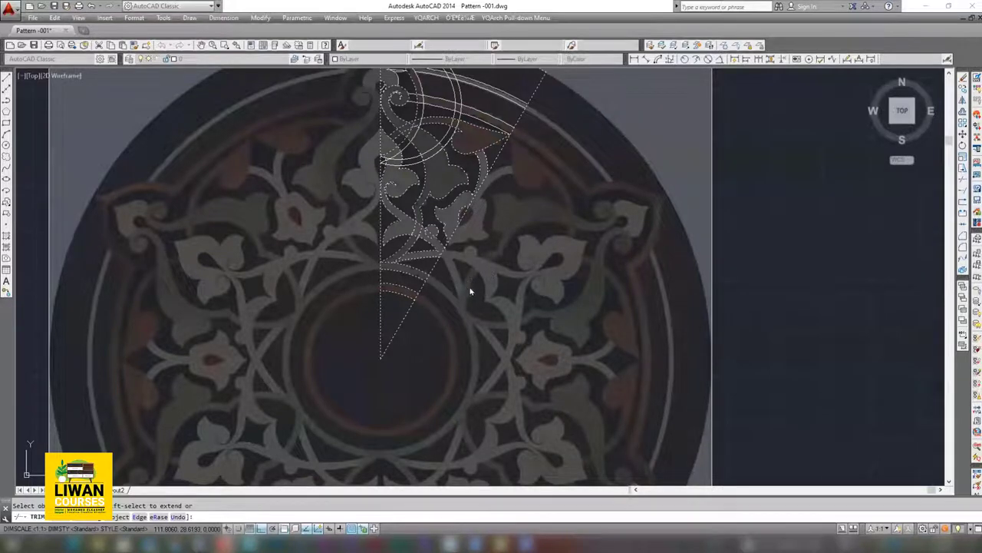
scroll(487, 287, "down", 6)
scroll(482, 284, "up", 6)
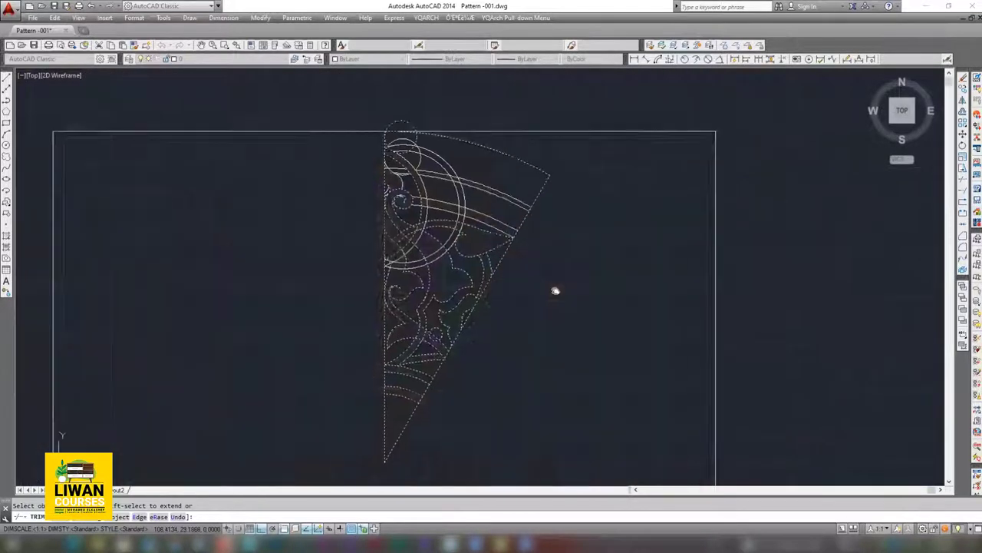
scroll(583, 284, "up", 2)
scroll(619, 280, "up", 2)
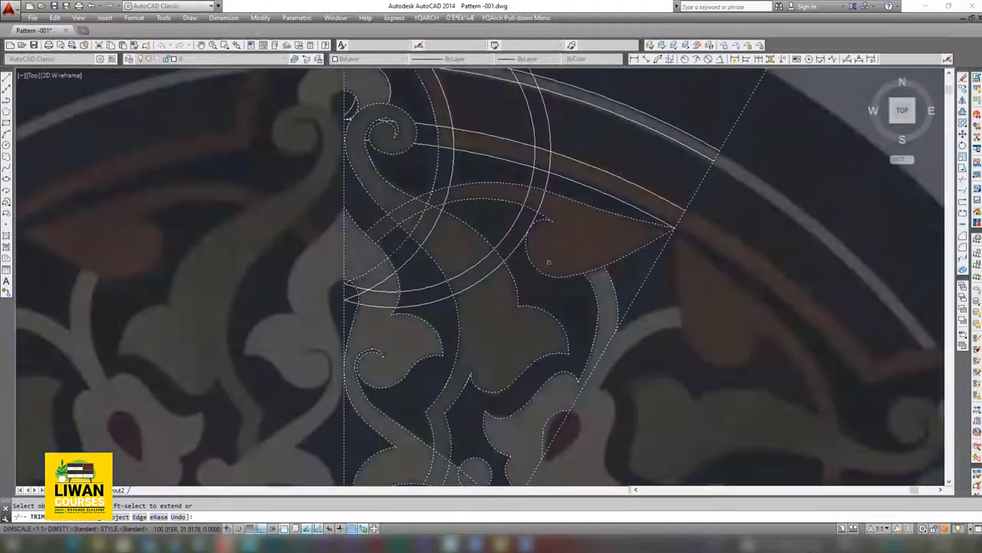
scroll(619, 280, "down", 5)
scroll(615, 317, "up", 5)
scroll(476, 222, "up", 2)
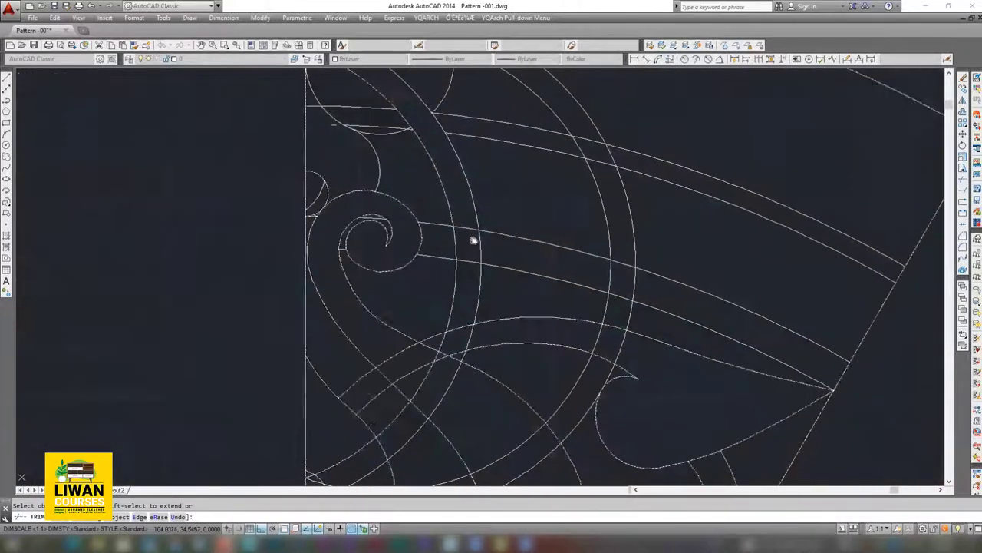
key("Escape")
scroll(379, 205, "up", 4)
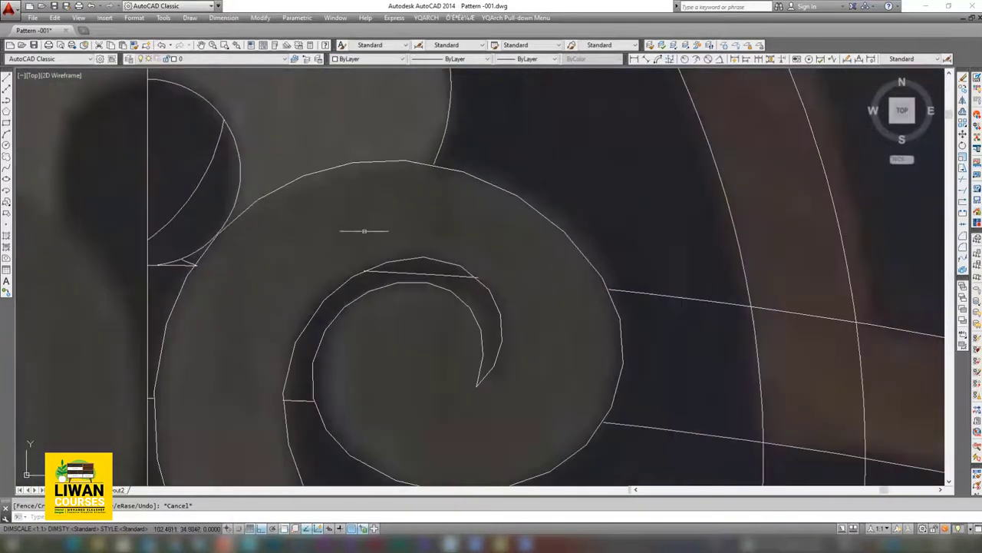
left_click(362, 271)
left_click(476, 276)
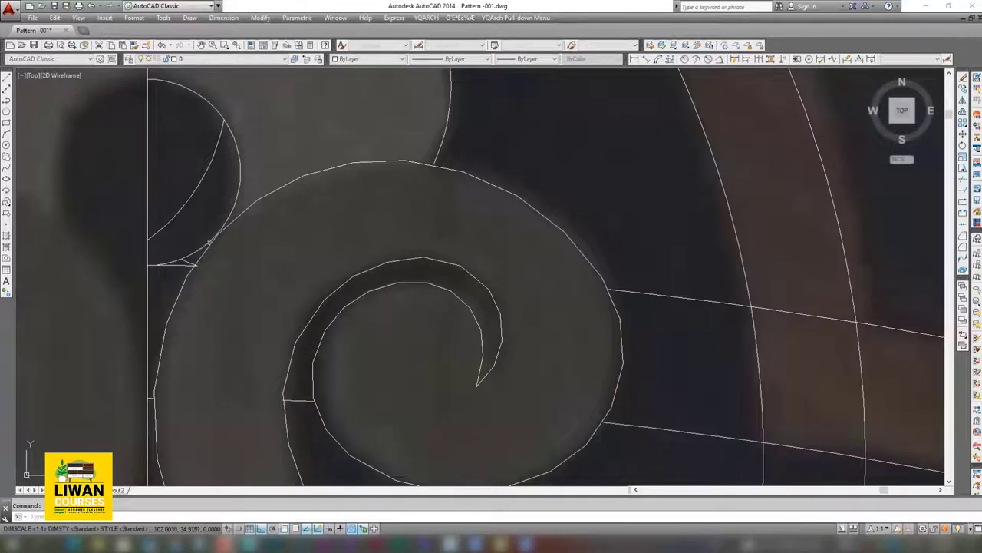
scroll(189, 265, "up", 4)
left_click(185, 265)
key("Escape")
- Pick the small arc beside the spiral, then select the arc above the lobe
scroll(185, 265, "down", 5)
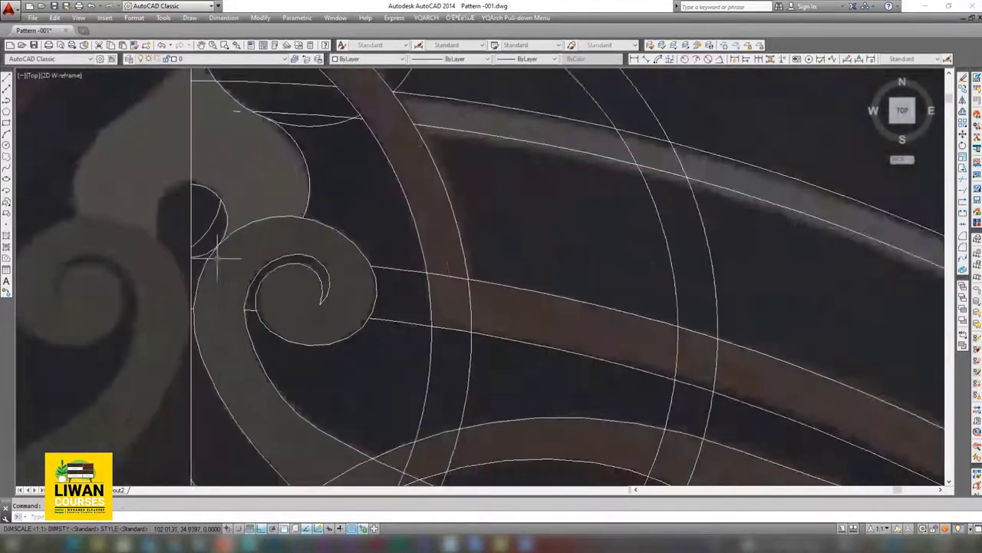
scroll(220, 256, "up", 2)
scroll(307, 274, "up", 2)
left_click(246, 226)
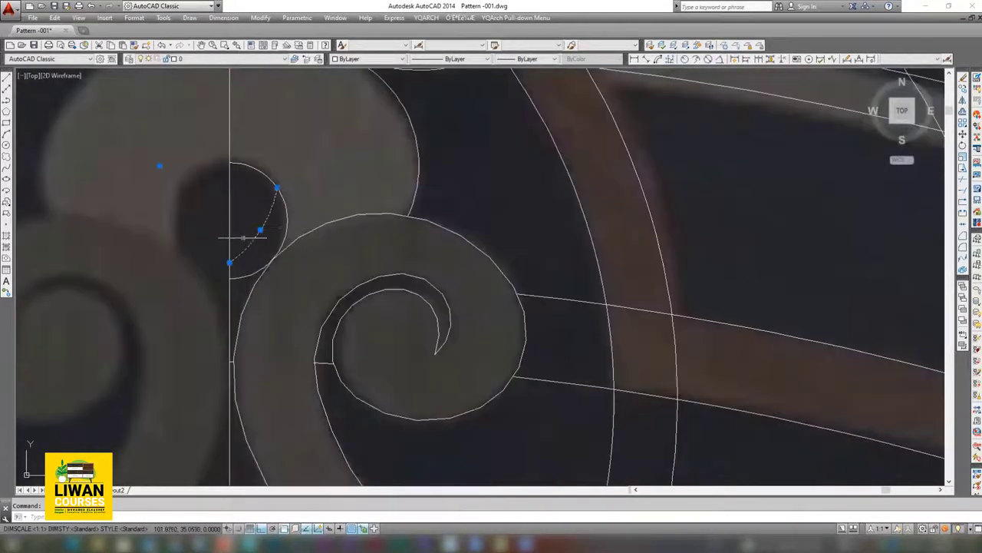
key("Escape")
scroll(318, 171, "down", 2)
scroll(394, 219, "down", 2)
scroll(331, 154, "up", 5)
left_click(330, 152)
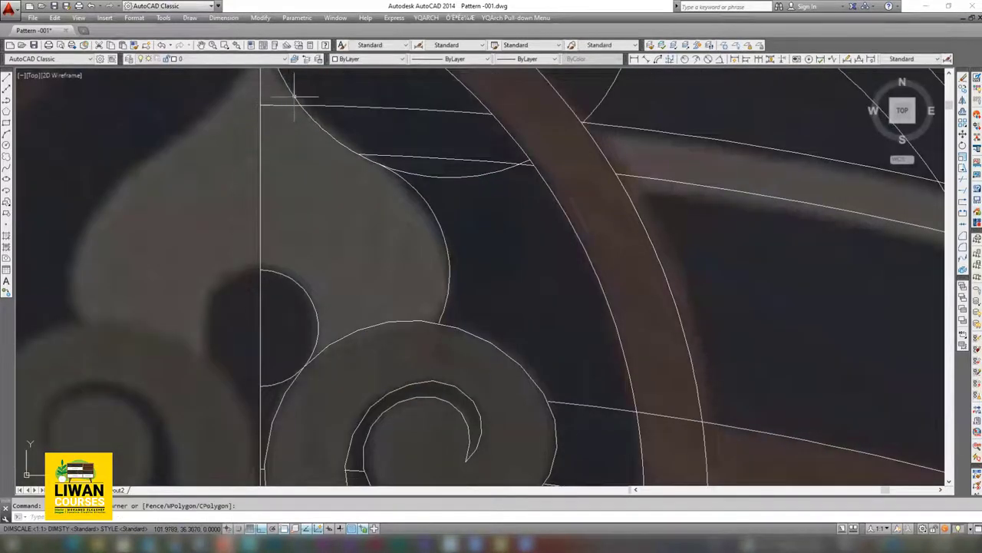
left_click(269, 73)
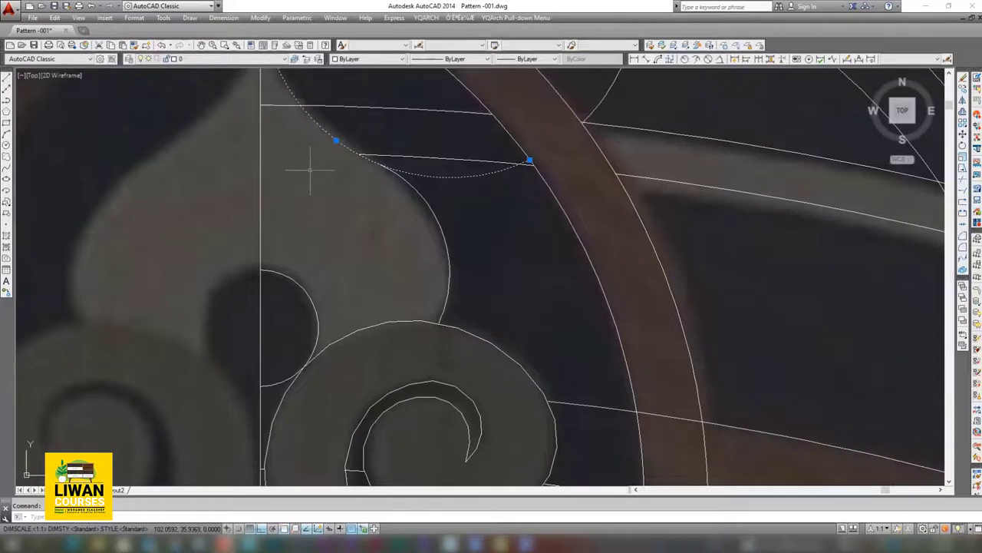
- Trim the stray line end above the lobe against the selected arc with TR
type("tr")
key("Return")
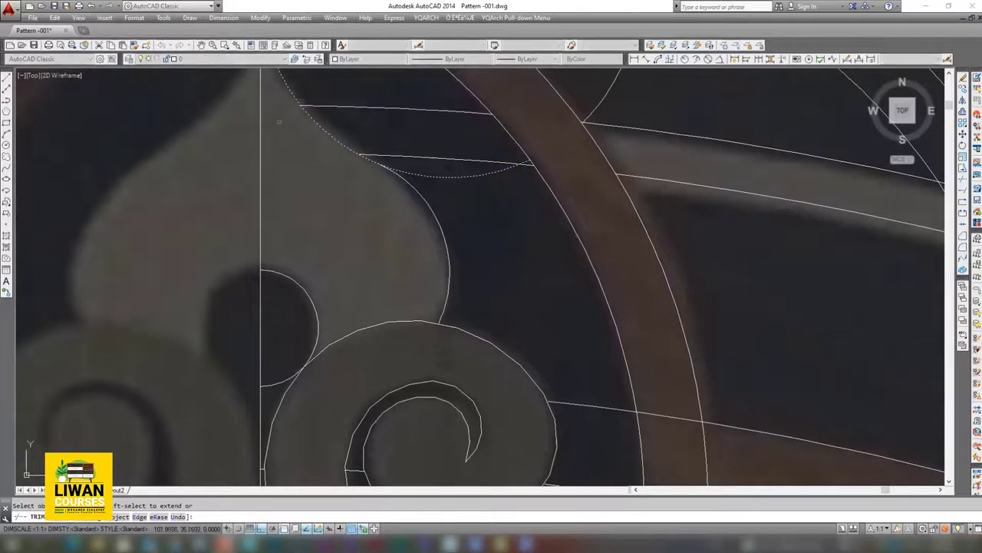
left_click(455, 172)
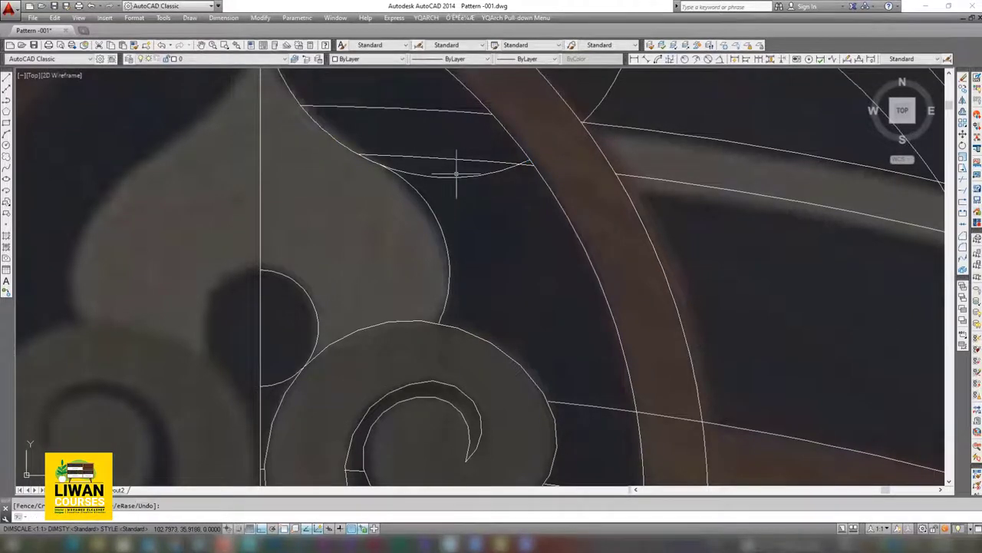
scroll(456, 173, "down", 2)
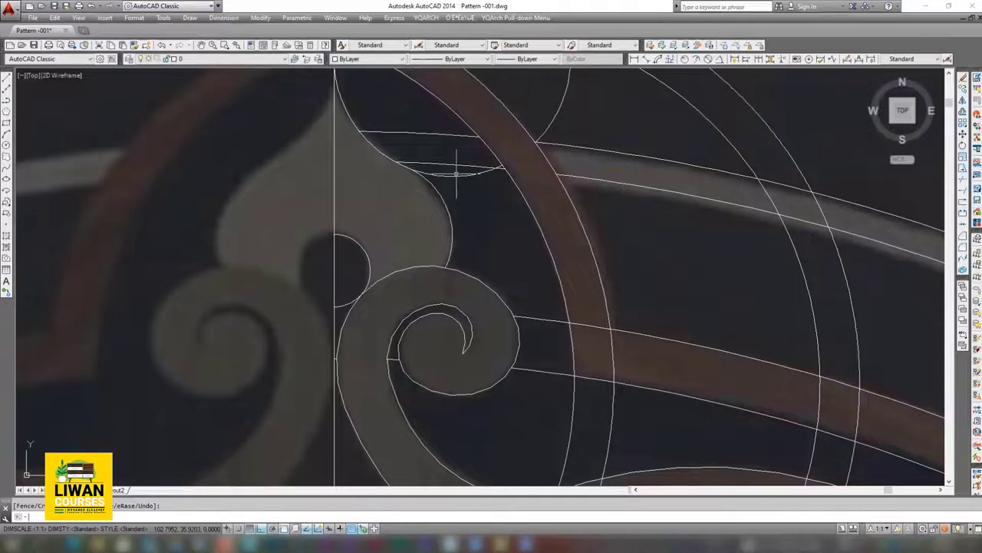
- Crossing-select the traced wedge linework to serve as cutting edges
scroll(456, 173, "down", 2)
scroll(456, 173, "down", 3)
scroll(459, 178, "up", 3)
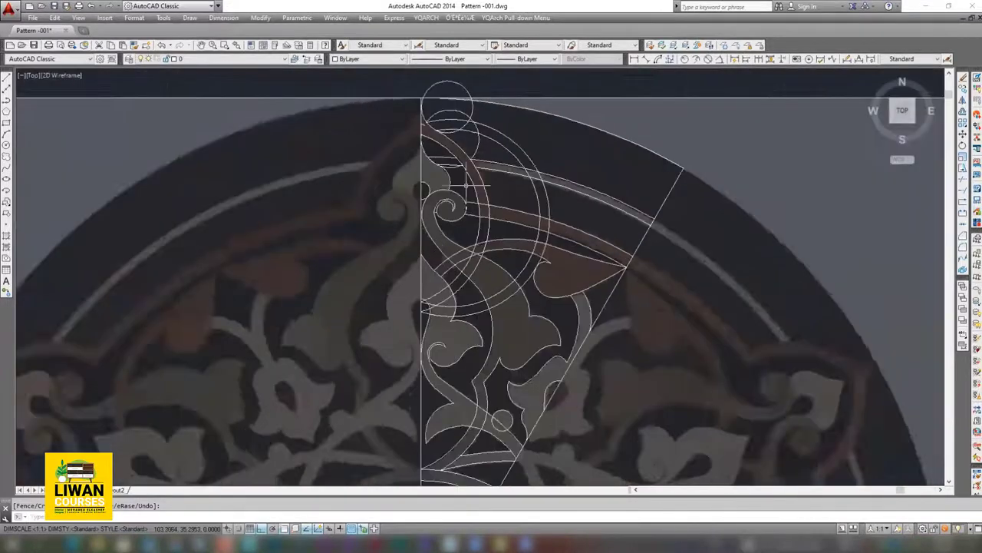
scroll(461, 180, "up", 1)
scroll(461, 181, "up", 1)
scroll(480, 165, "up", 1)
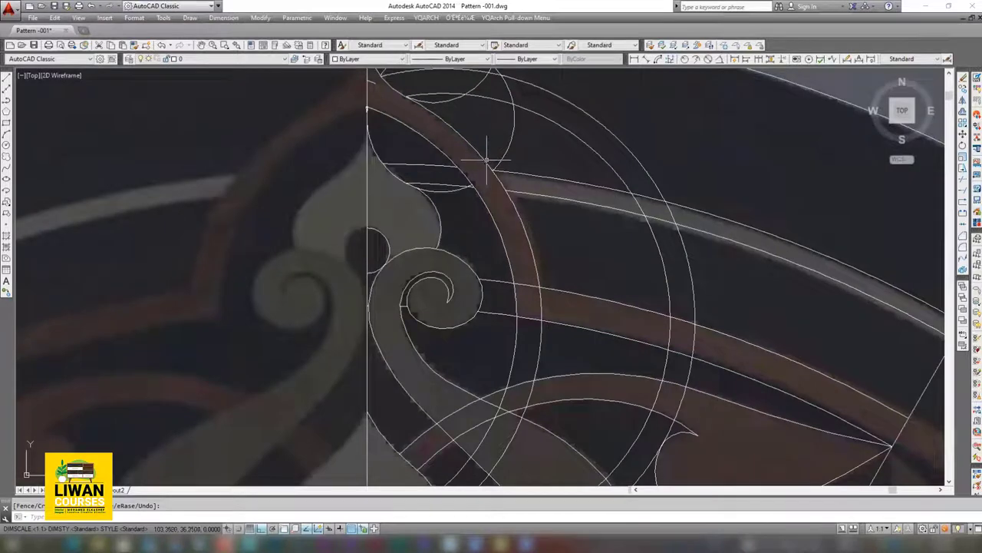
scroll(484, 157, "down", 3)
scroll(483, 157, "down", 2)
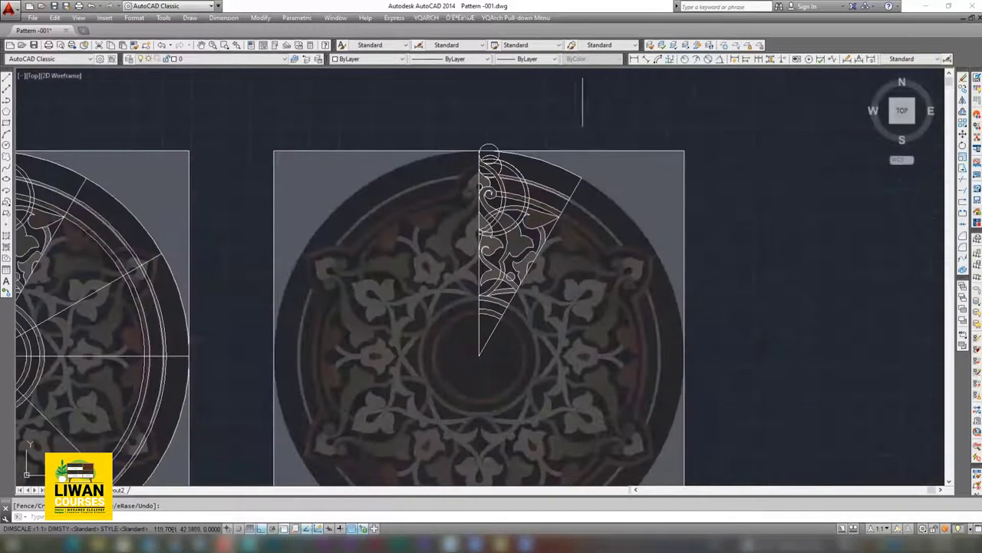
left_click(591, 100)
left_click(449, 367)
left_click(424, 124)
left_click(359, 222)
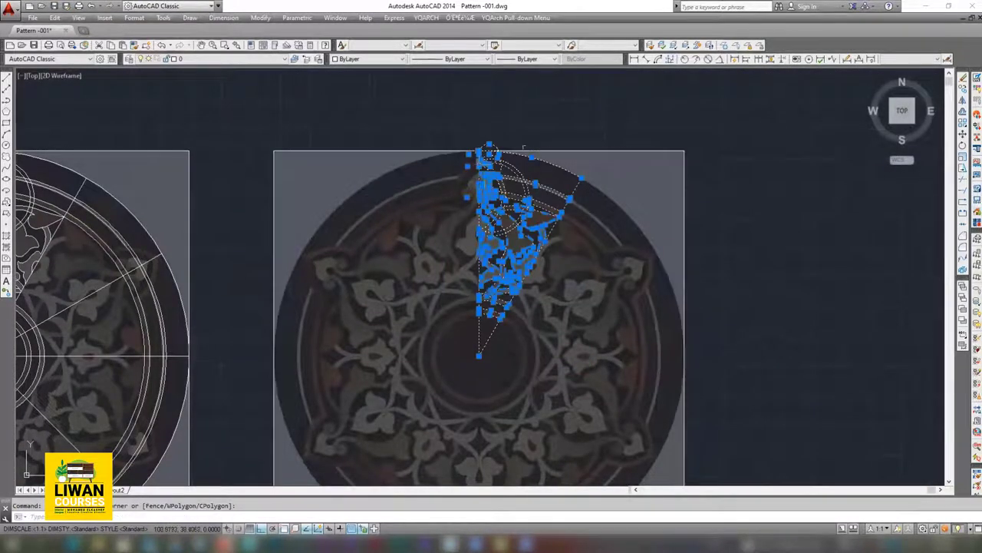
scroll(529, 149, "up", 4)
scroll(471, 167, "up", 1)
scroll(453, 192, "down", 2)
scroll(431, 223, "down", 3)
type("tr")
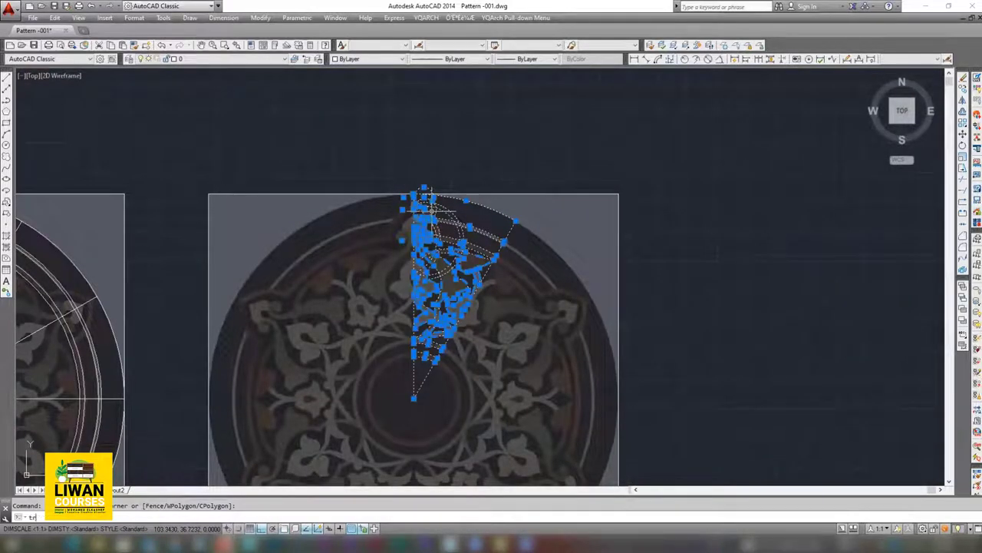
- Trim the excess large-circle arc segments near the rim against the wedge linework
key("Return")
scroll(430, 192, "up", 3)
scroll(441, 162, "up", 1)
scroll(444, 153, "up", 1)
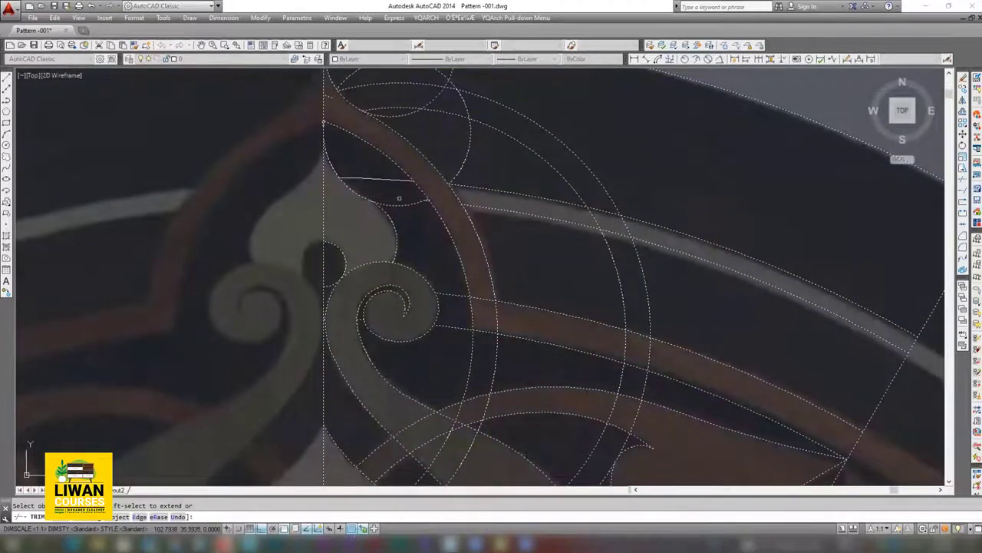
scroll(407, 247, "down", 1)
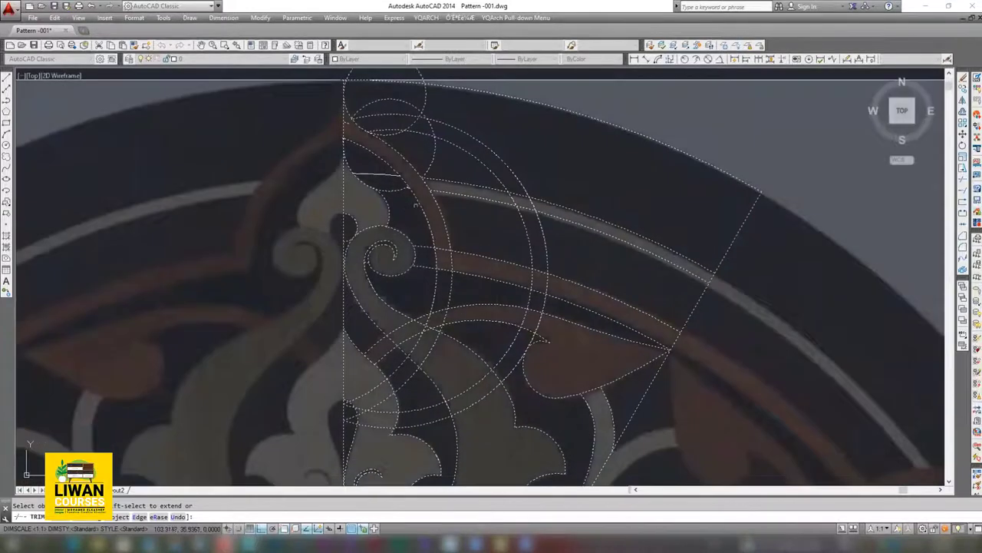
left_click(486, 165)
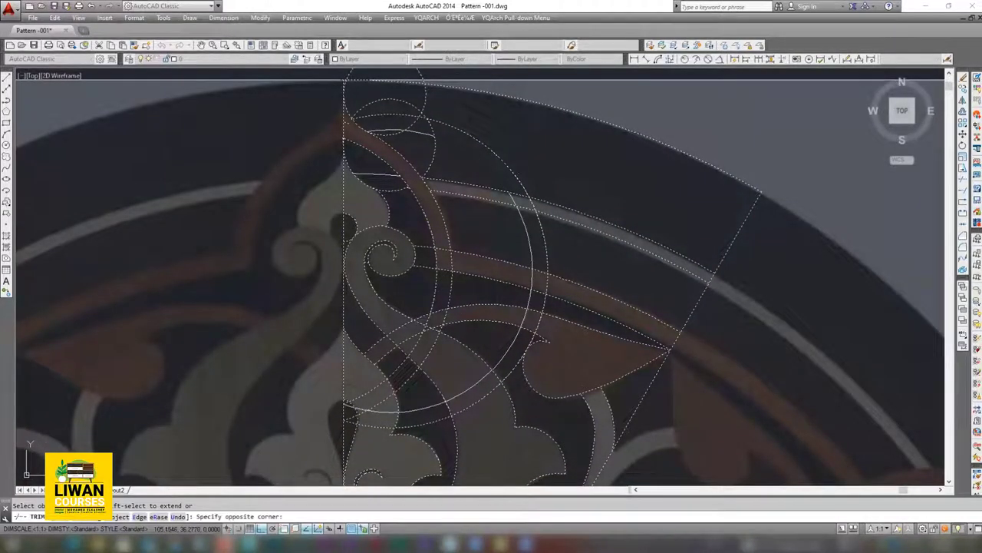
left_click(530, 223)
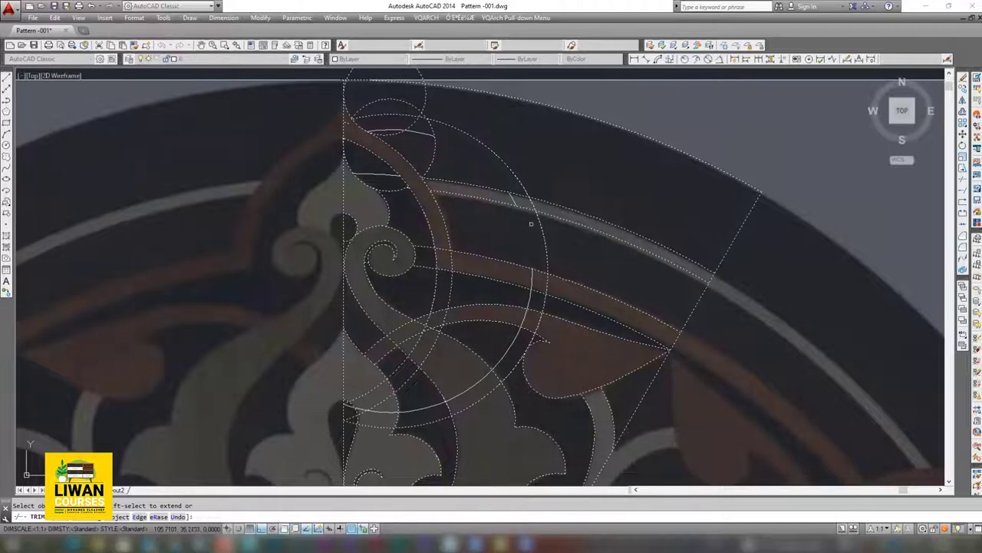
left_click(549, 230)
- End the trim and delete the short tick line crossing the arc
middle_click_drag(511, 240, 514, 227)
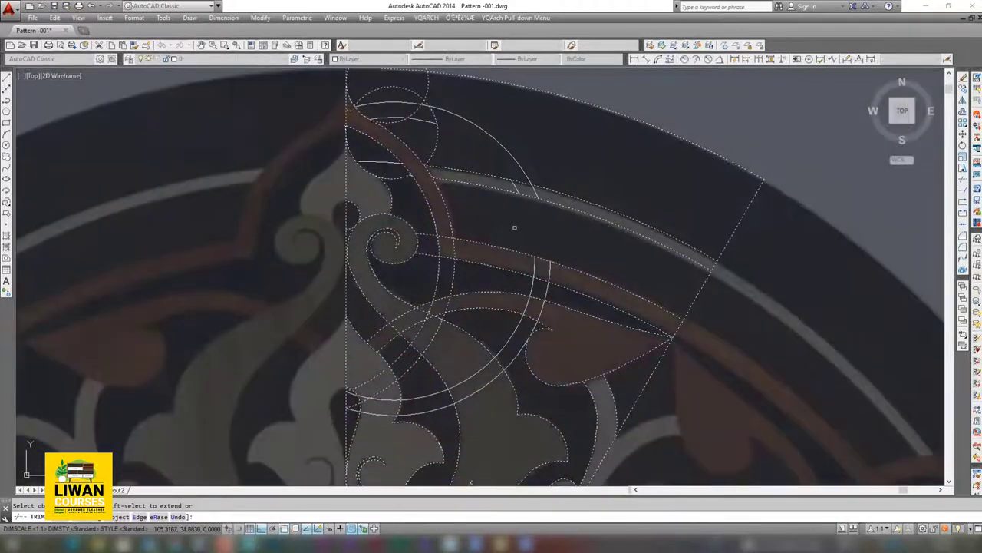
key("Escape")
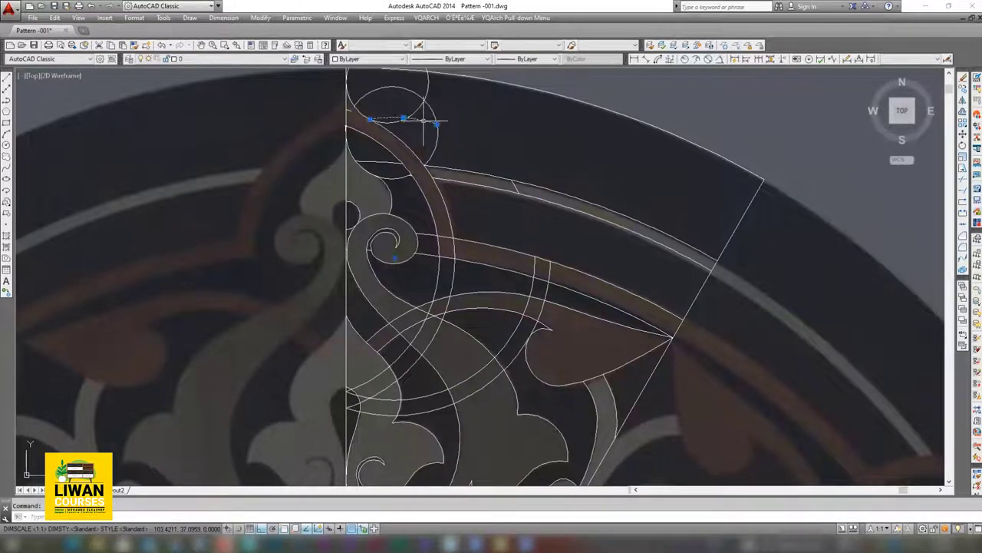
key("Return")
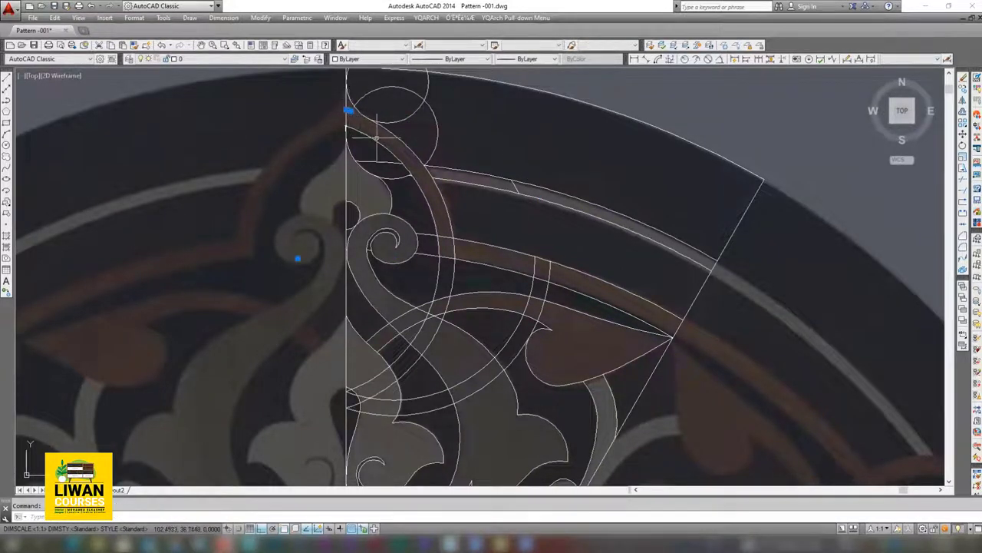
left_click(514, 187)
- Delete the stray arc at the wedge's lower left and frame the lower leaves
middle_click_drag(493, 259, 500, 213)
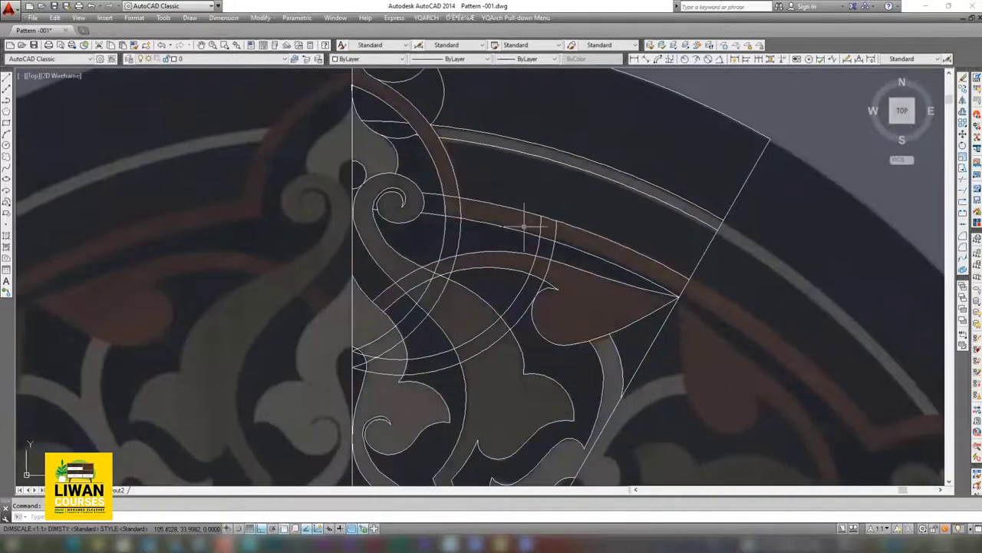
left_click(432, 357)
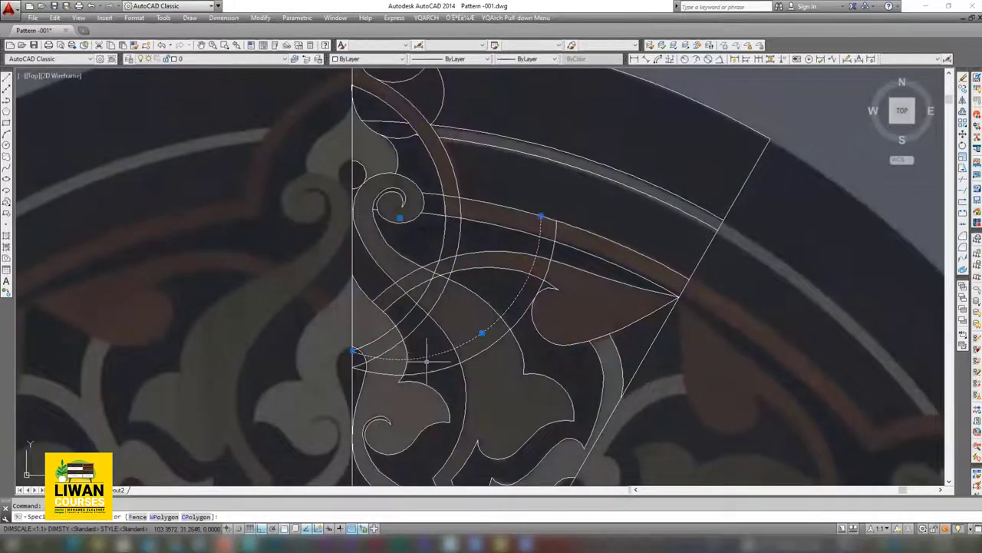
key("Delete")
middle_click_drag(464, 294, 437, 223)
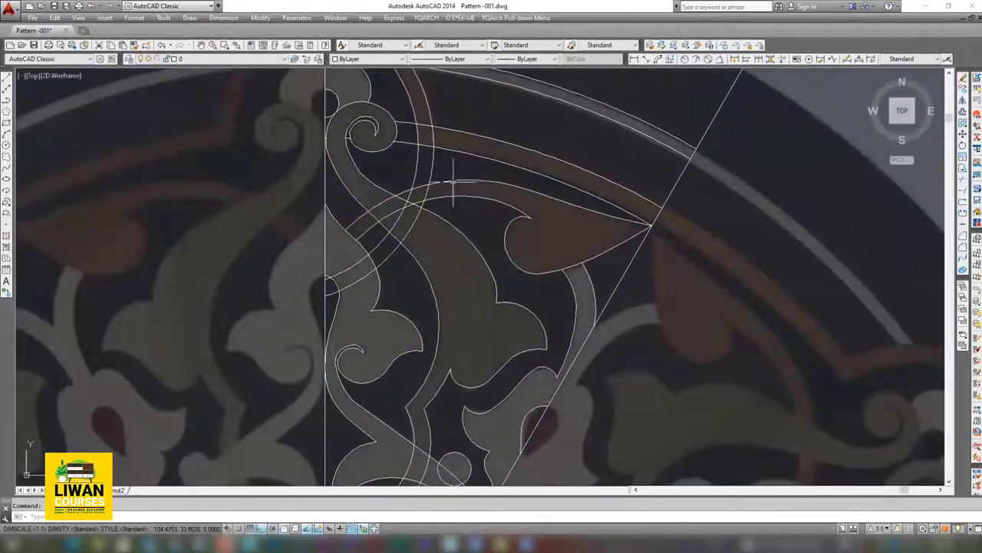
middle_click_drag(445, 284, 448, 262)
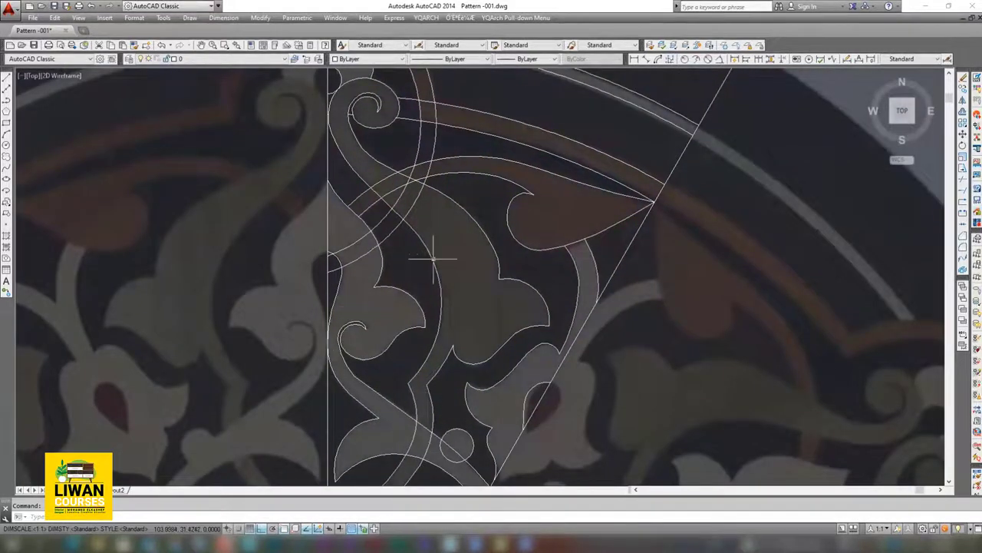
scroll(438, 259, "down", 8)
scroll(422, 223, "up", 8)
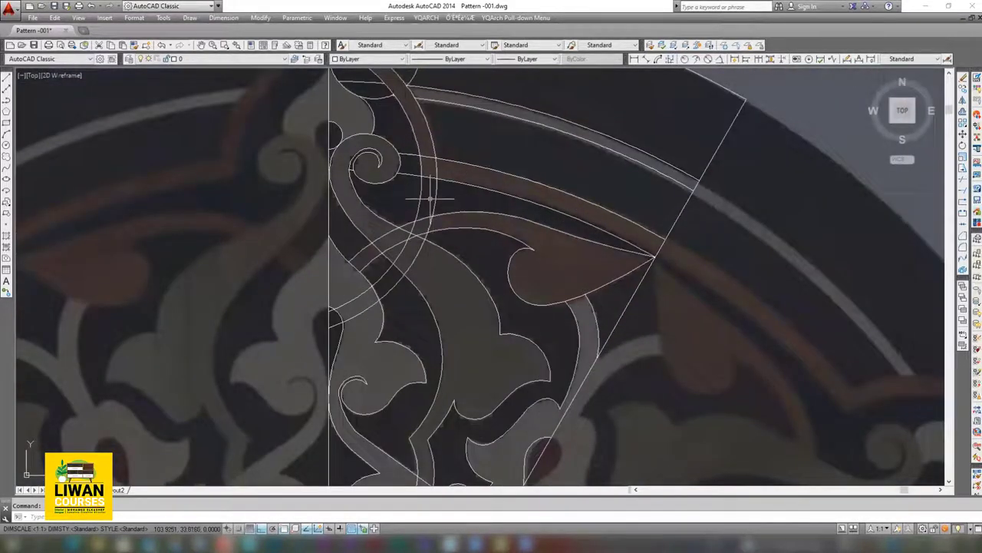
scroll(451, 226, "down", 4)
- Crossing-select all the wedge's linework as trim boundaries
left_click(576, 116)
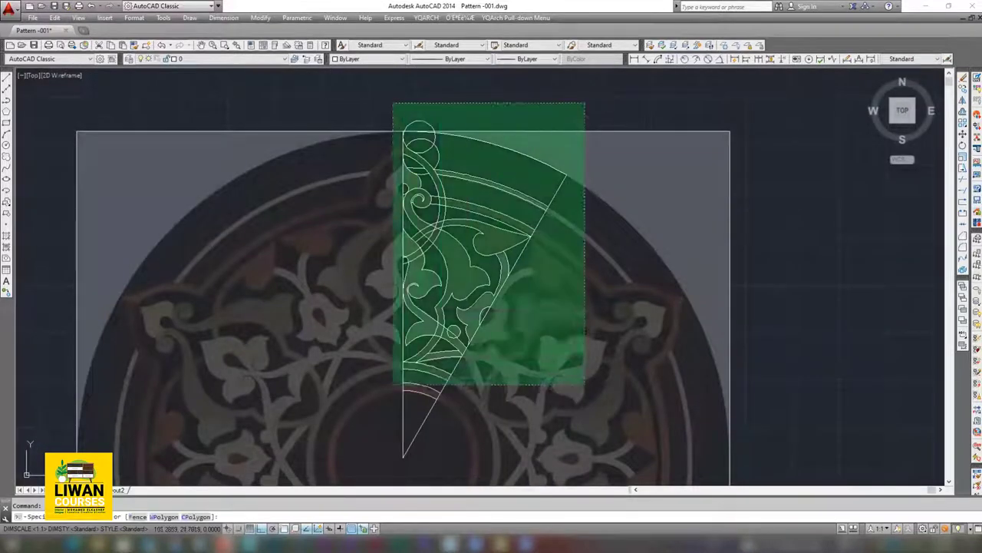
scroll(390, 384, "down", 5)
left_click(377, 416)
scroll(415, 332, "up", 5)
type("tr")
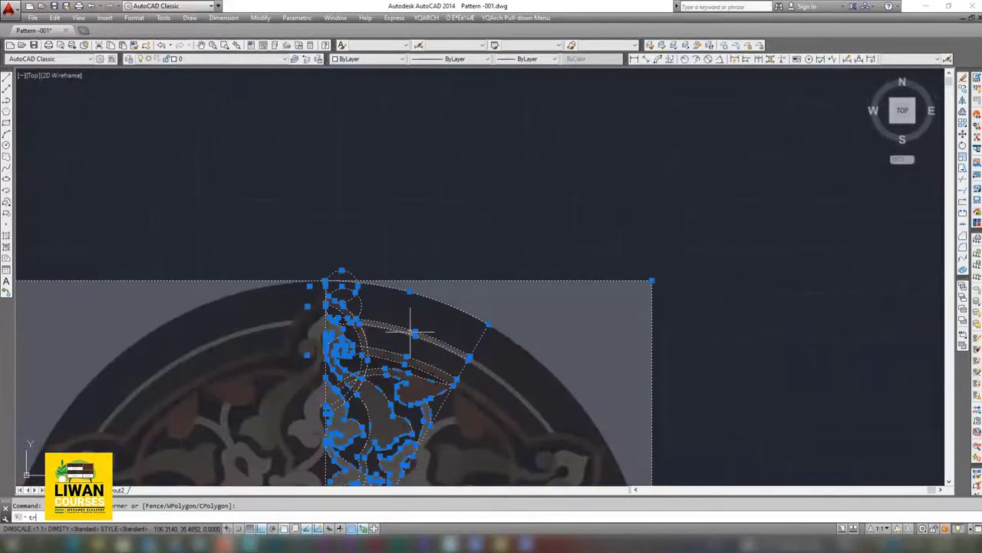
key("Return")
- Trim the inner and outer circle arcs and the curve pieces between spiral and arcs
scroll(415, 322, "up", 4)
scroll(491, 132, "up", 2)
scroll(413, 189, "up", 1)
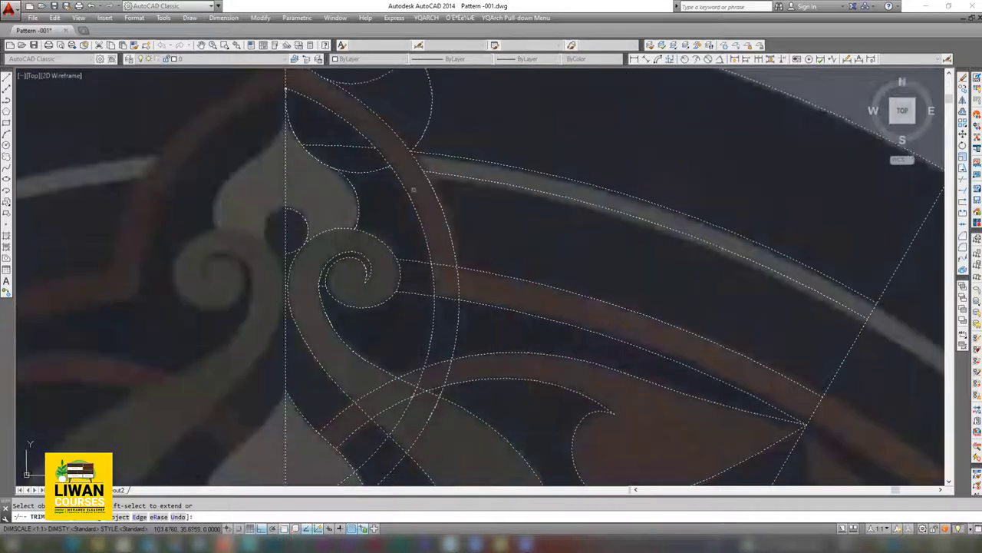
left_click(436, 315)
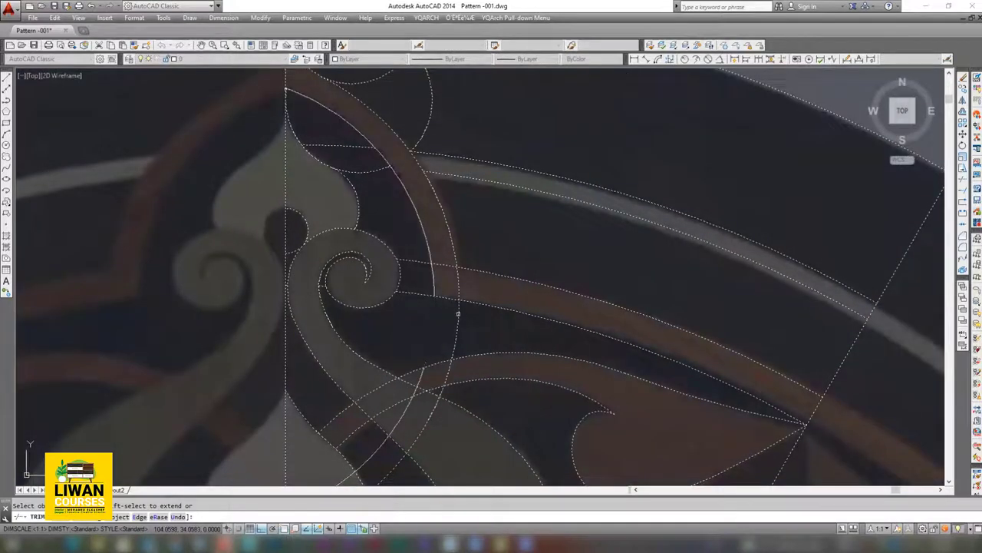
left_click(457, 313)
left_click(449, 264)
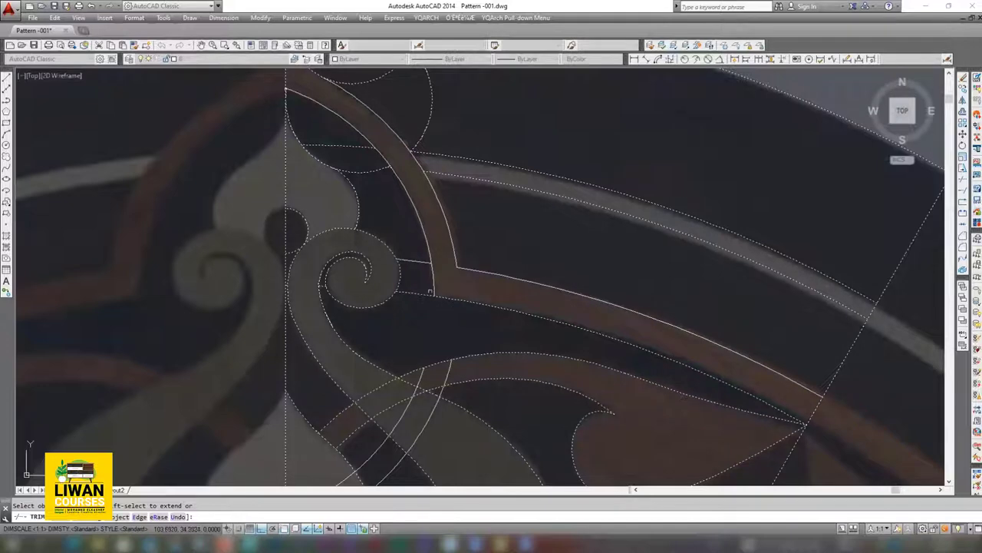
left_click(422, 296)
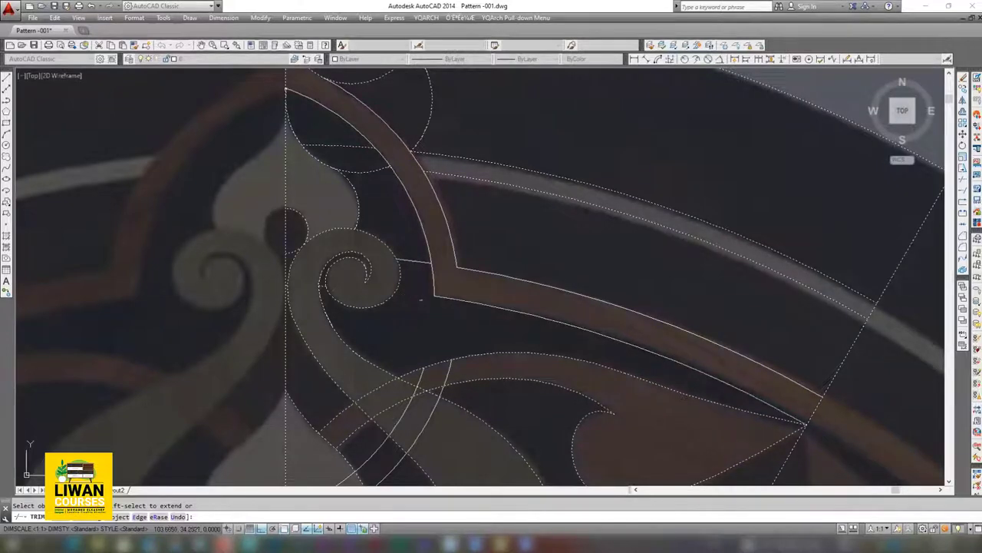
scroll(415, 259, "down", 3)
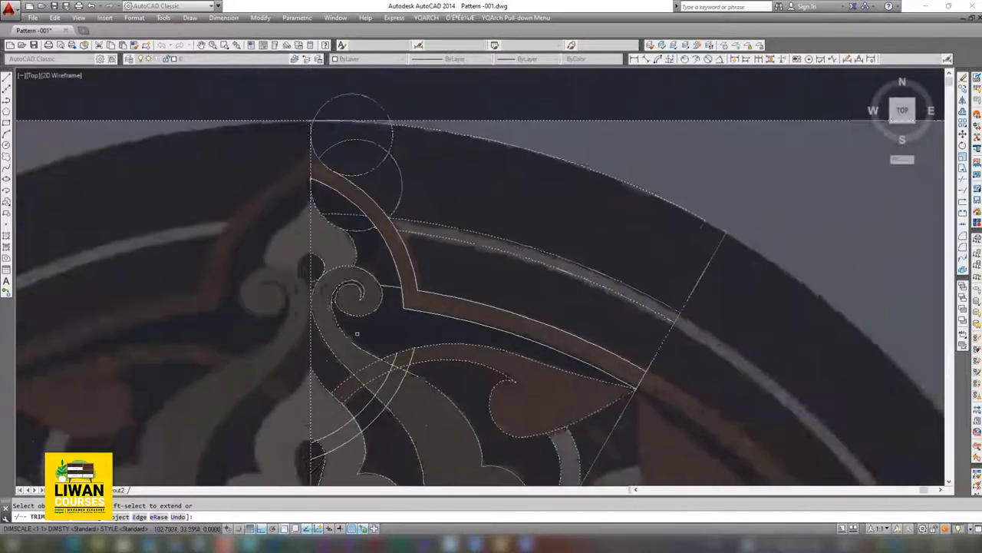
scroll(463, 171, "down", 3)
scroll(453, 230, "up", 6)
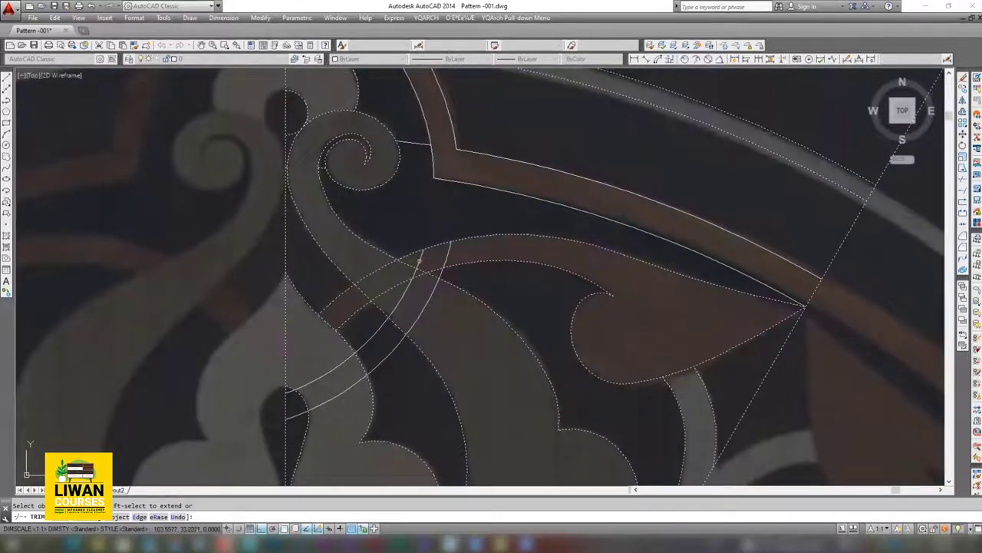
middle_click_drag(421, 259, 401, 240)
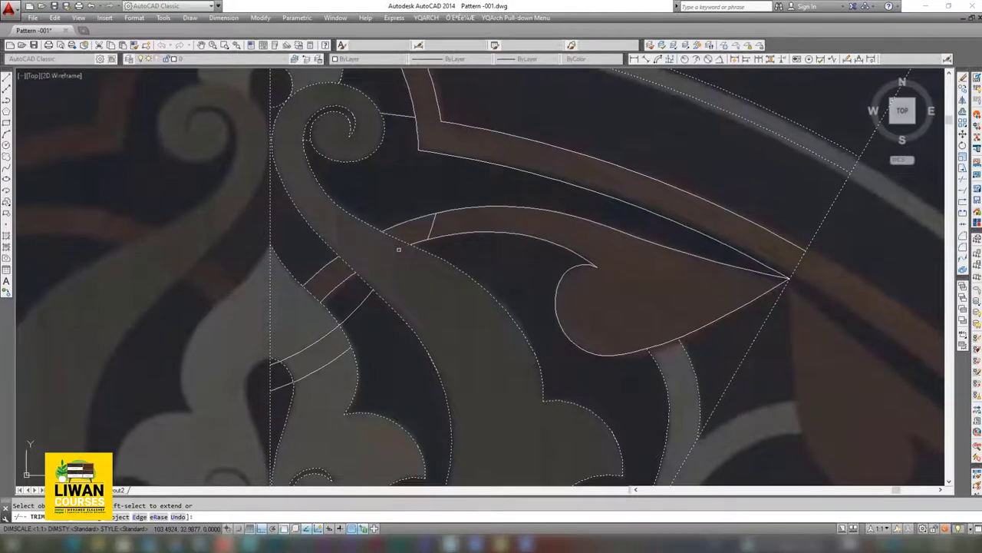
- Trim the diagonal line inside the small circle, the circle's lower-left arc and the adjacent arc piece
scroll(430, 230, "down", 3)
scroll(472, 209, "down", 2)
scroll(472, 209, "up", 1)
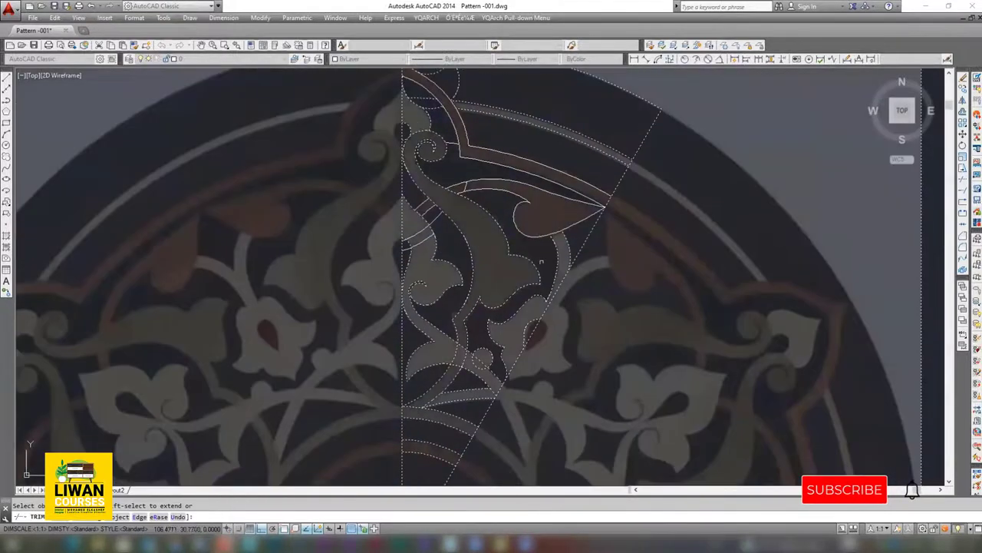
scroll(546, 290, "up", 2)
middle_click_drag(471, 369, 541, 238)
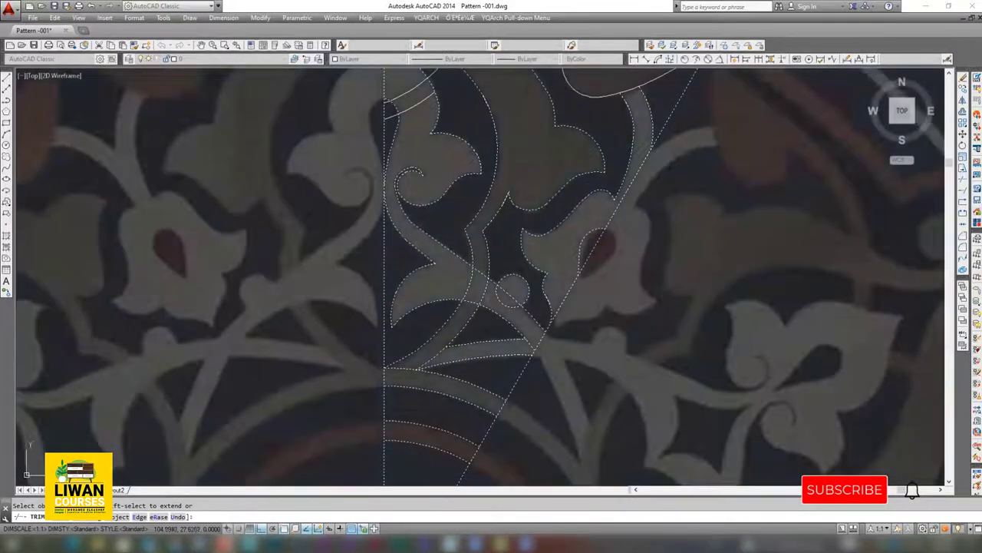
scroll(485, 288, "up", 4)
left_click(541, 291)
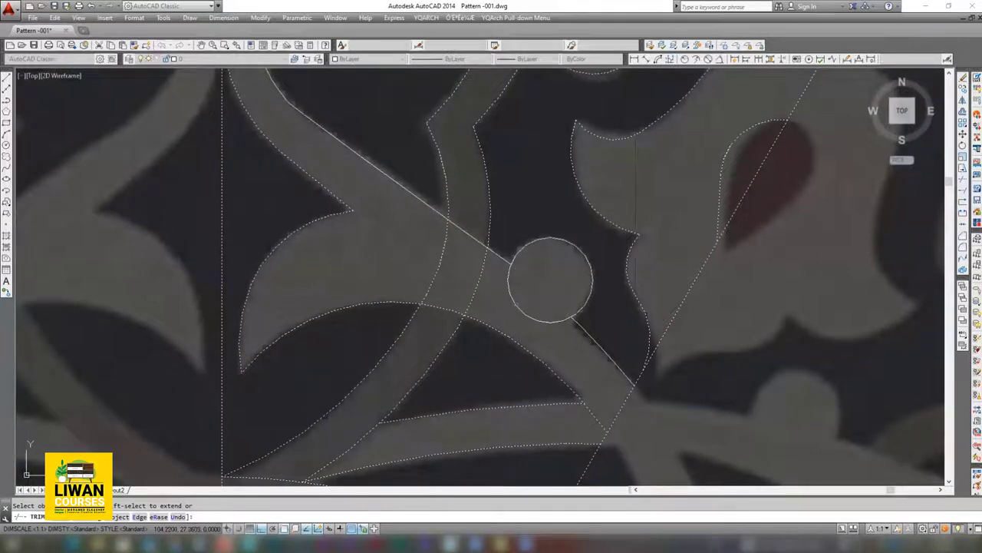
left_click(522, 308)
scroll(553, 307, "down", 3)
scroll(553, 307, "up", 3)
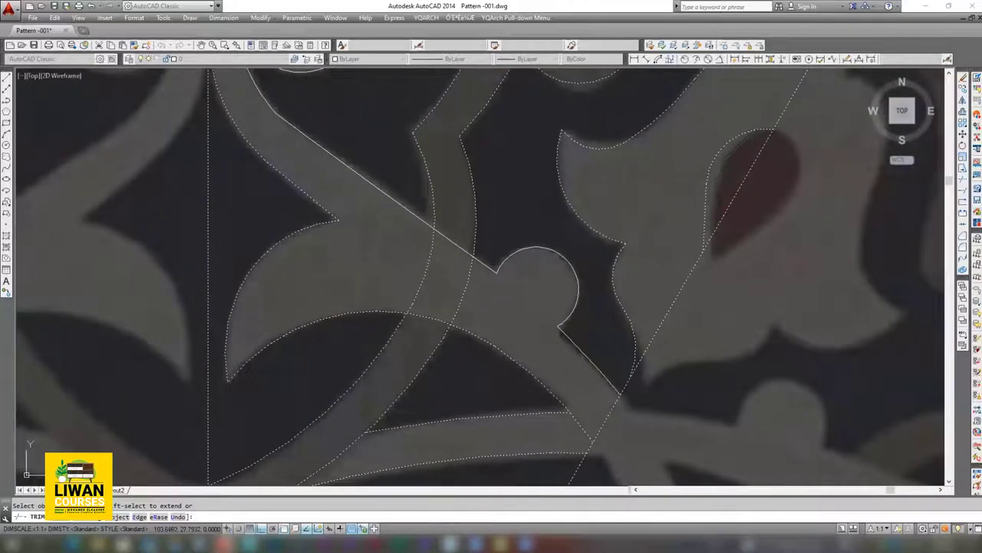
left_click(464, 286)
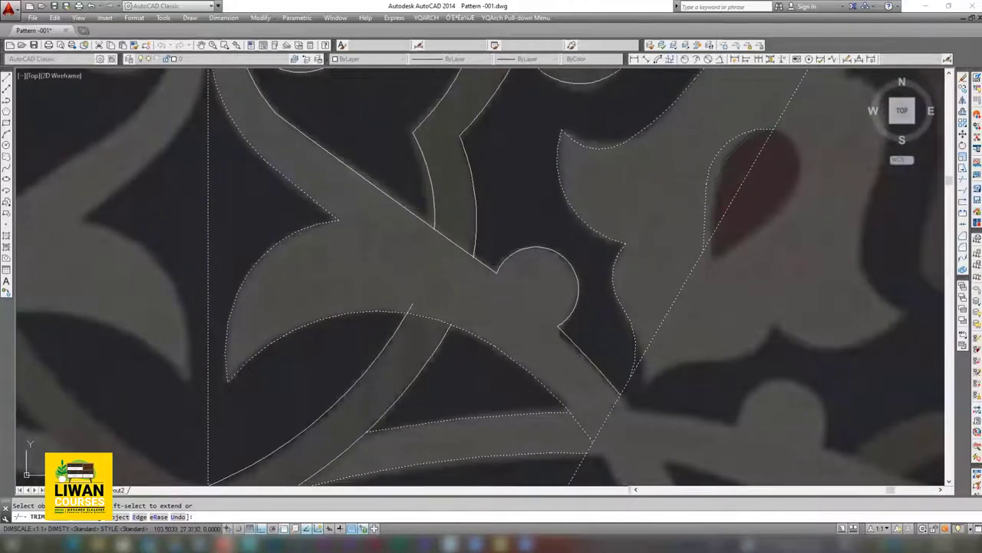
scroll(406, 271, "down", 5)
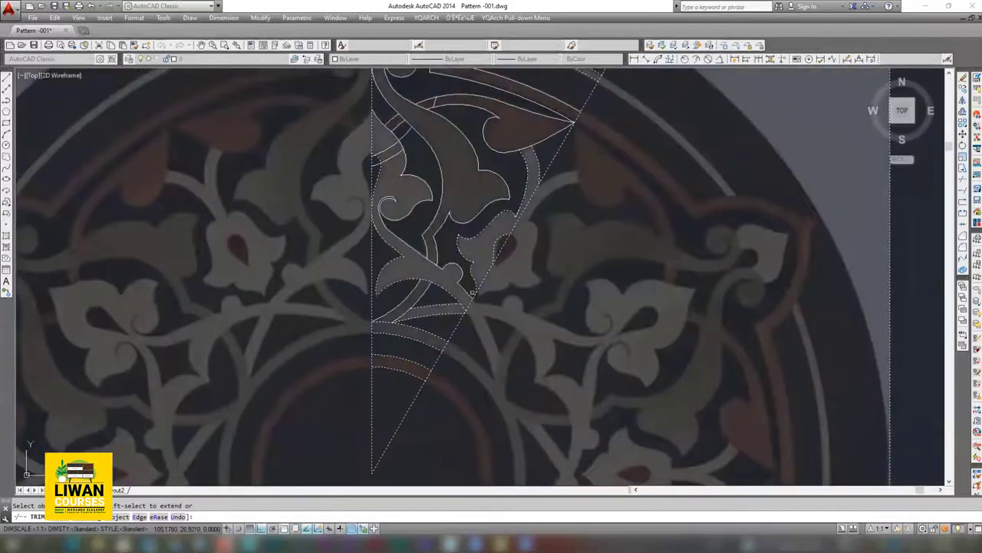
scroll(438, 285, "up", 5)
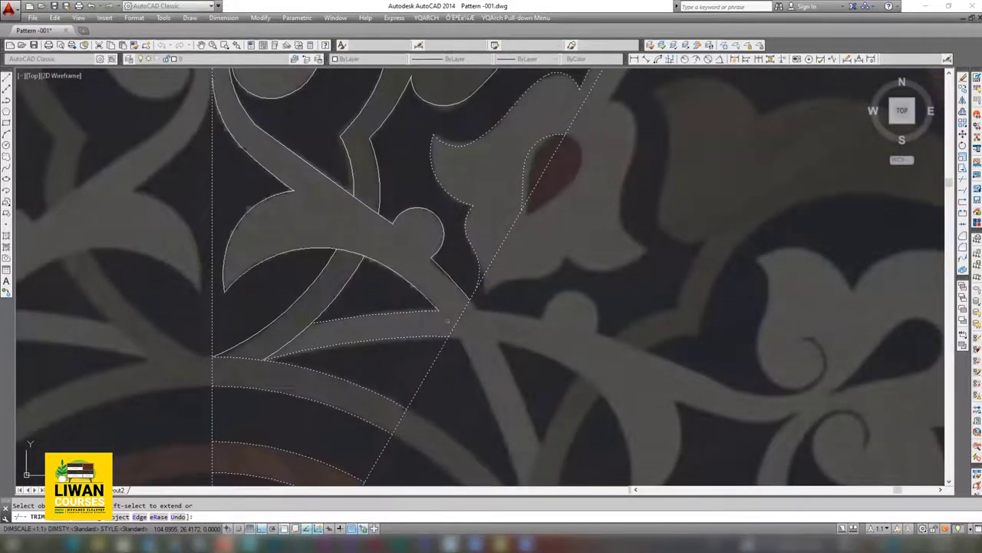
scroll(366, 287, "down", 5)
scroll(478, 346, "up", 5)
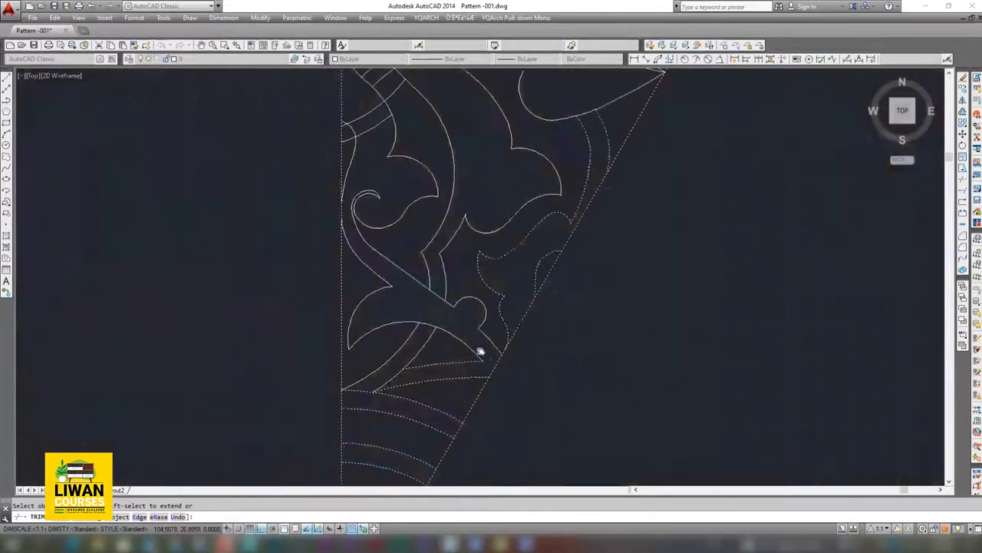
scroll(480, 276, "down", 2)
scroll(480, 276, "up", 3)
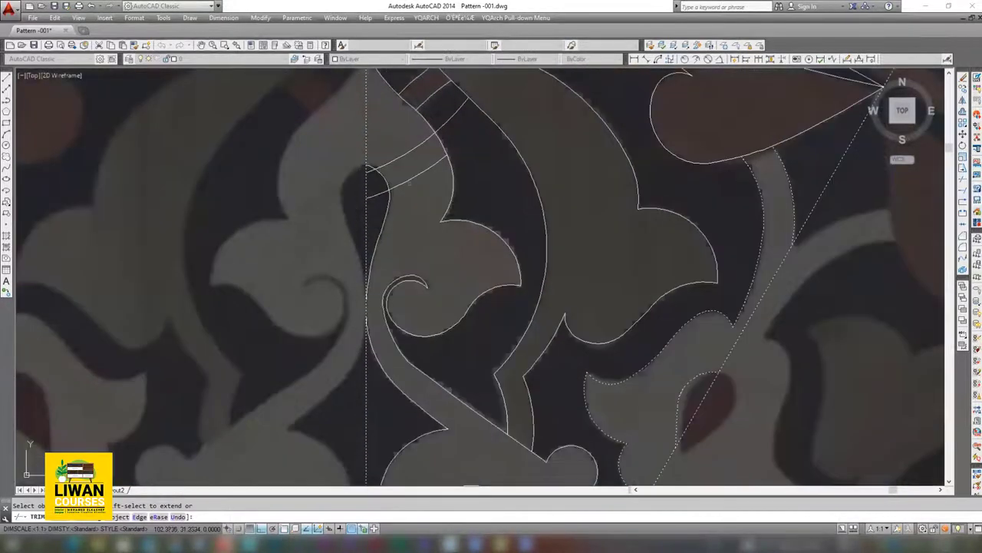
scroll(480, 277, "down", 4)
scroll(479, 276, "up", 2)
- Erase the stray crossing line and the leftover small arc piece
key("Escape")
scroll(419, 238, "up", 4)
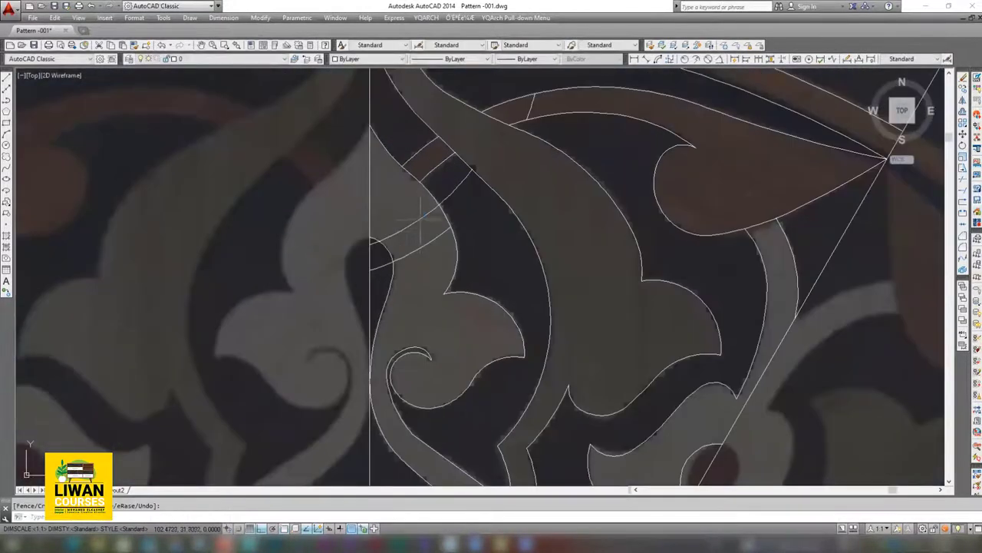
left_click(419, 249)
left_click(424, 261)
key("Delete")
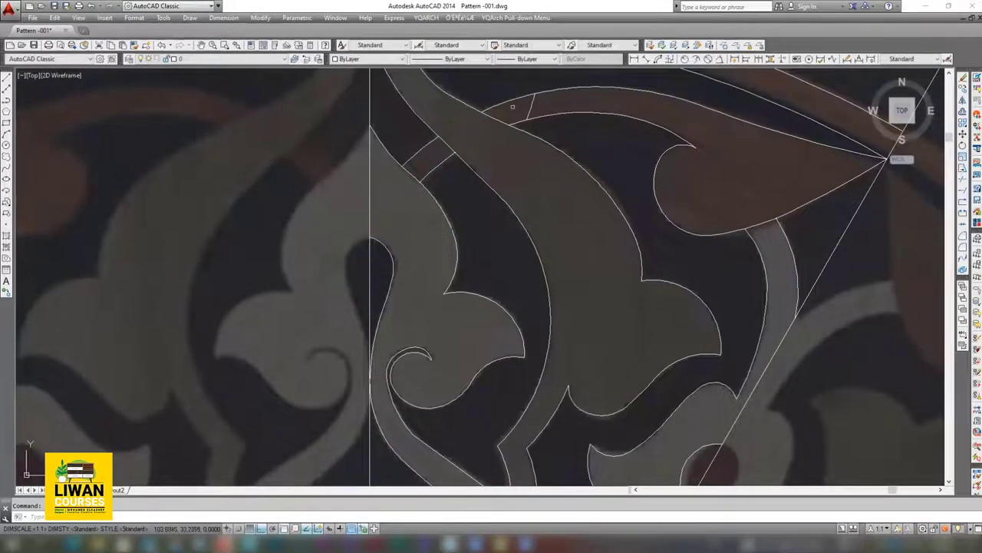
left_click(530, 106)
key("Delete")
scroll(495, 149, "down", 1)
- Grip-stretch the line's end point to its new position
scroll(496, 149, "down", 3)
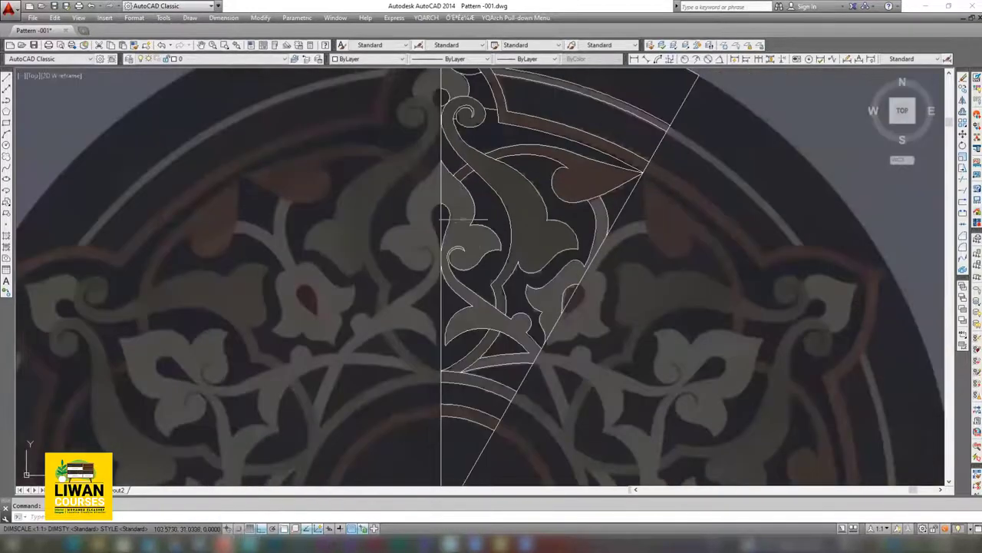
scroll(439, 124, "up", 5)
scroll(438, 121, "up", 5)
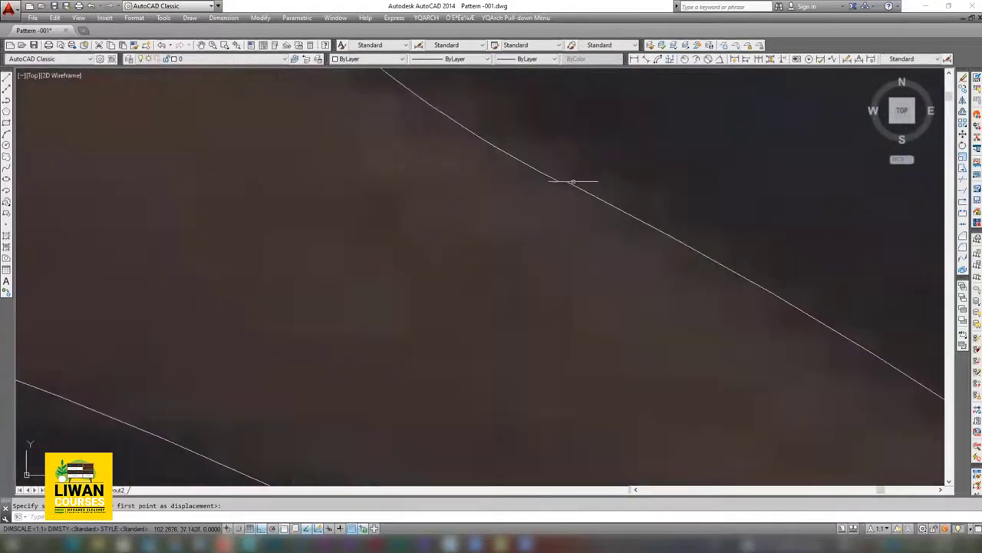
left_click(550, 190)
left_click(558, 182)
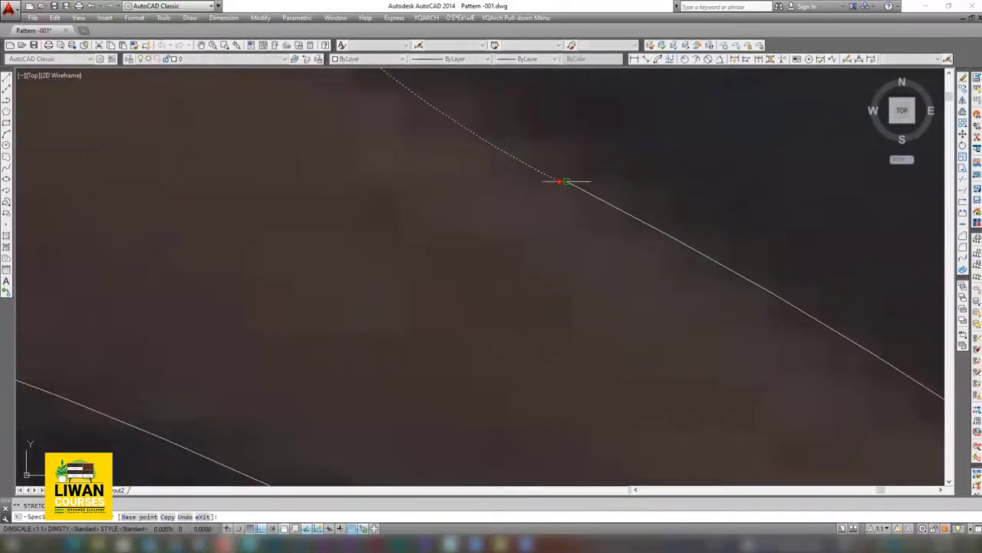
scroll(511, 185, "down", 5)
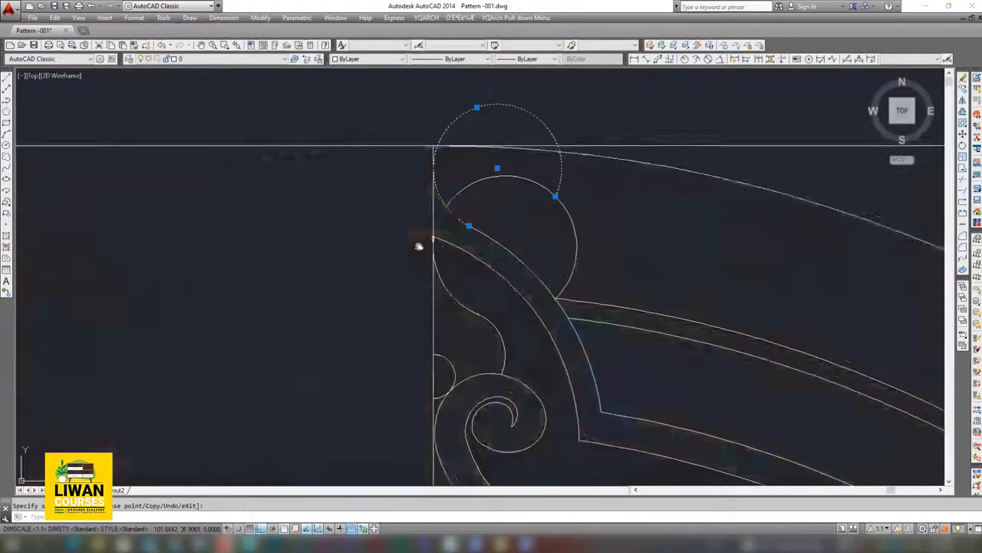
left_click(419, 245)
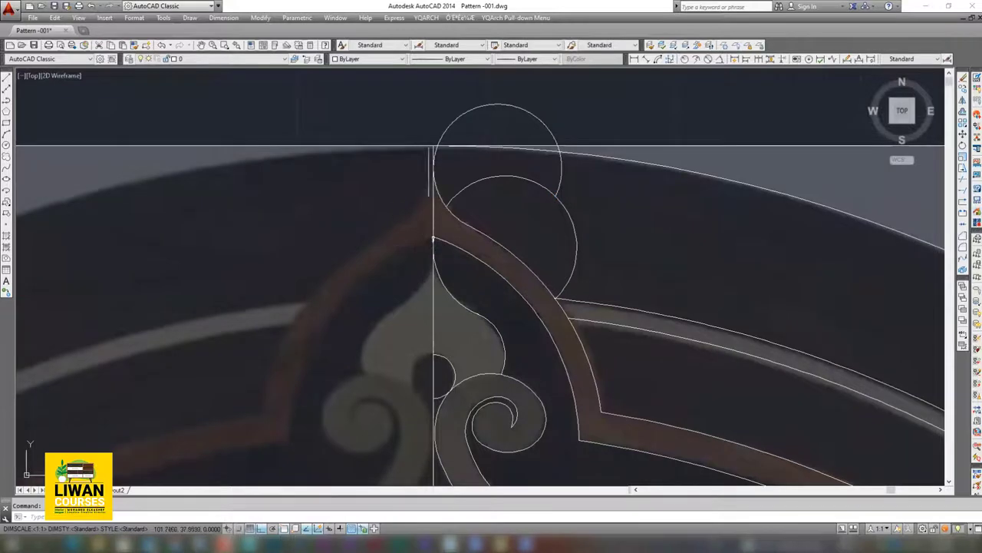
- Crossing-select the pieces at the wedge's top and start a TR trim
left_click(634, 106)
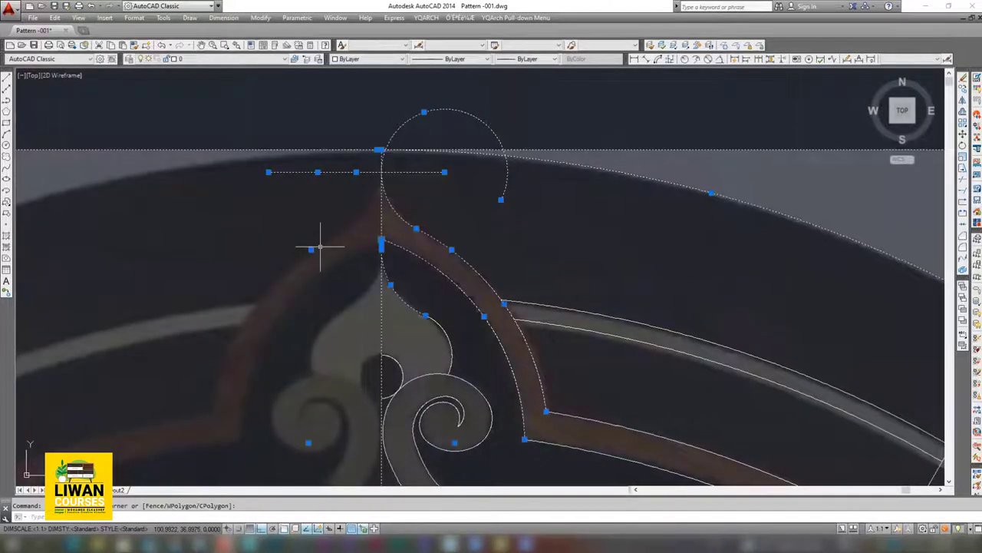
type("tr")
key("Return")
scroll(387, 151, "up", 5)
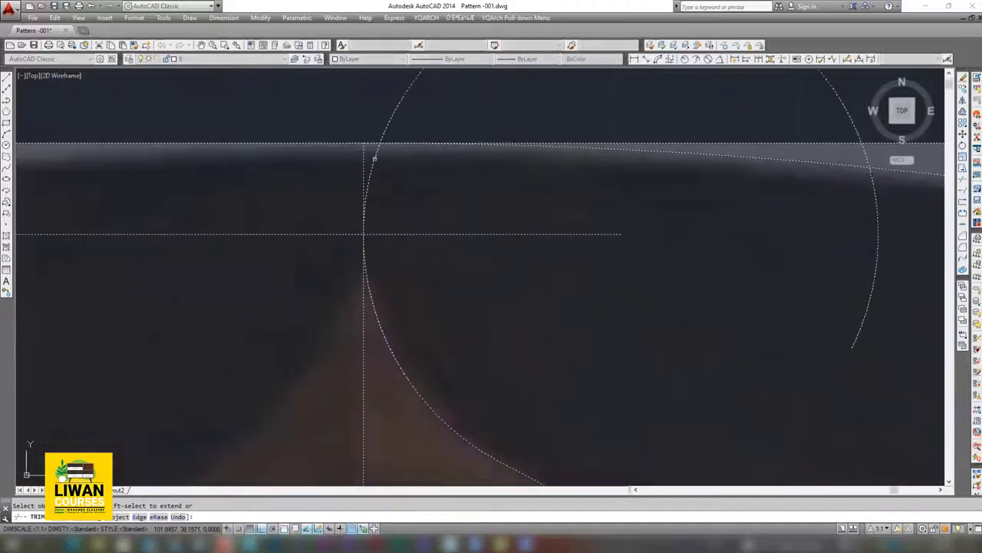
scroll(416, 185, "down", 5)
scroll(428, 200, "up", 4)
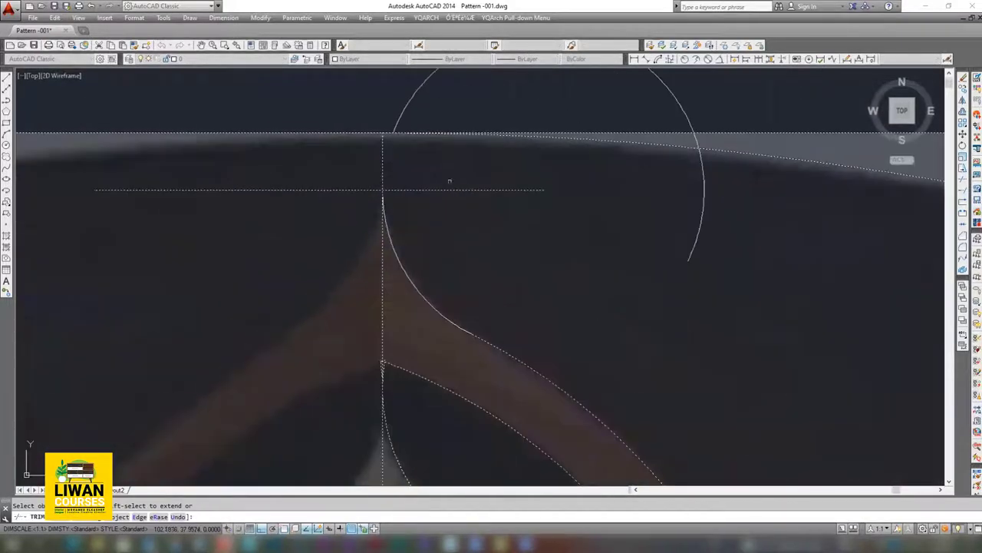
scroll(458, 191, "down", 2)
scroll(499, 136, "down", 2)
scroll(551, 98, "up", 5)
- Window-select the cutting edges around the line intersection and confirm them
left_click(248, 143)
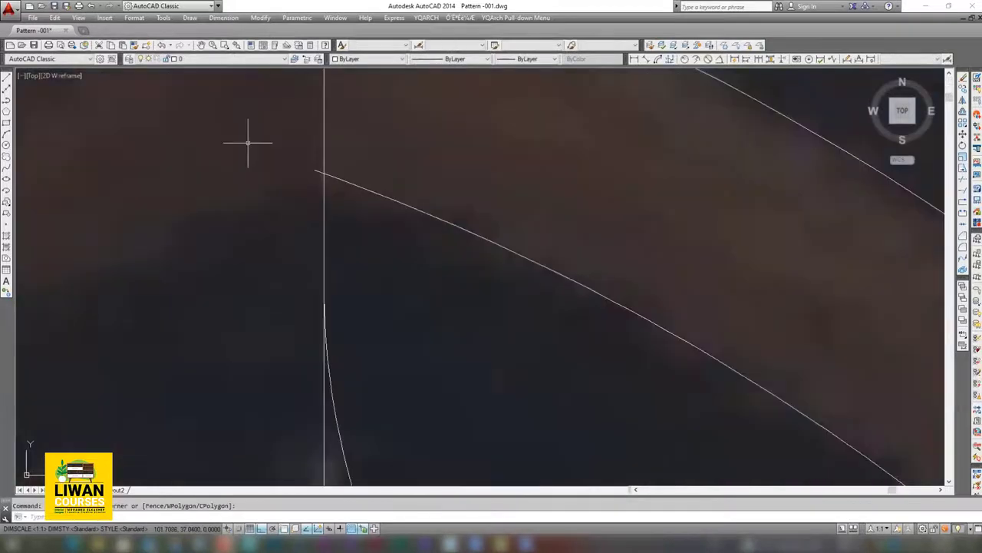
left_click(366, 129)
left_click(201, 160)
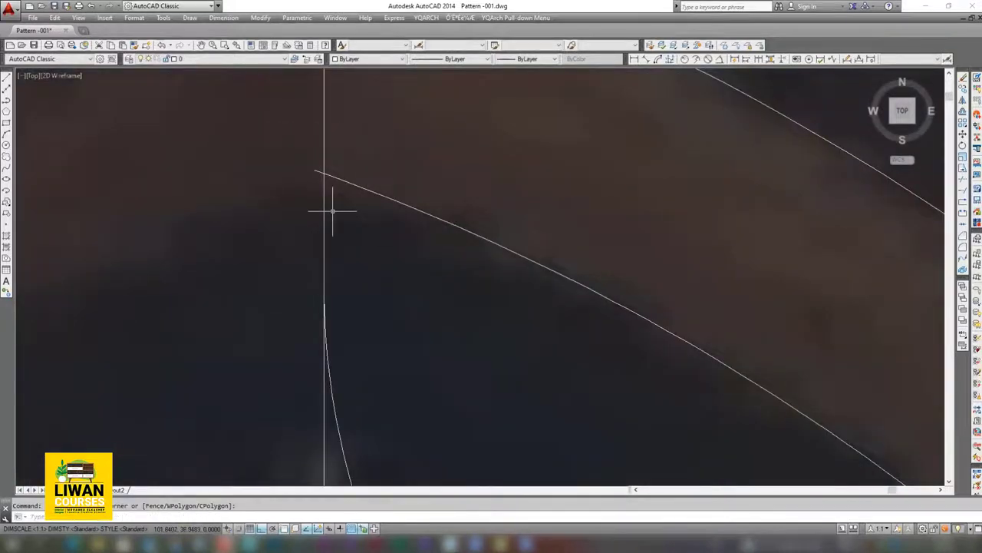
scroll(329, 212, "up", 2)
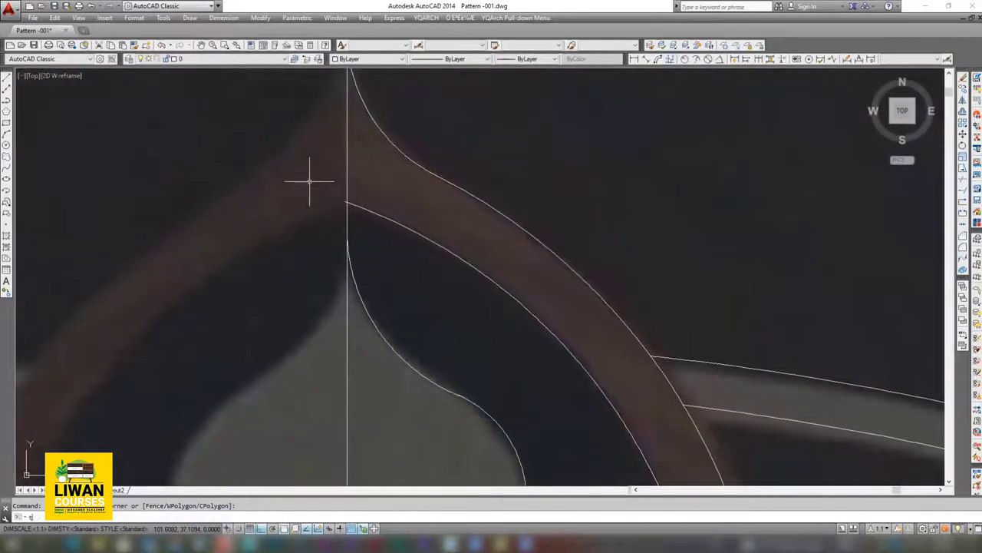
key("Return")
scroll(341, 208, "up", 3)
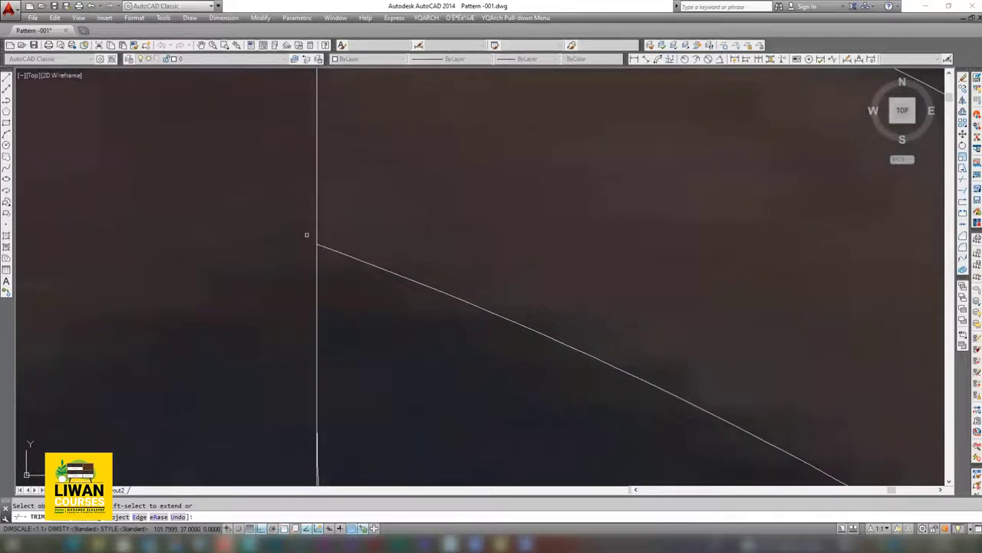
scroll(306, 235, "down", 3)
scroll(304, 249, "down", 2)
middle_click_drag(307, 250, 358, 149)
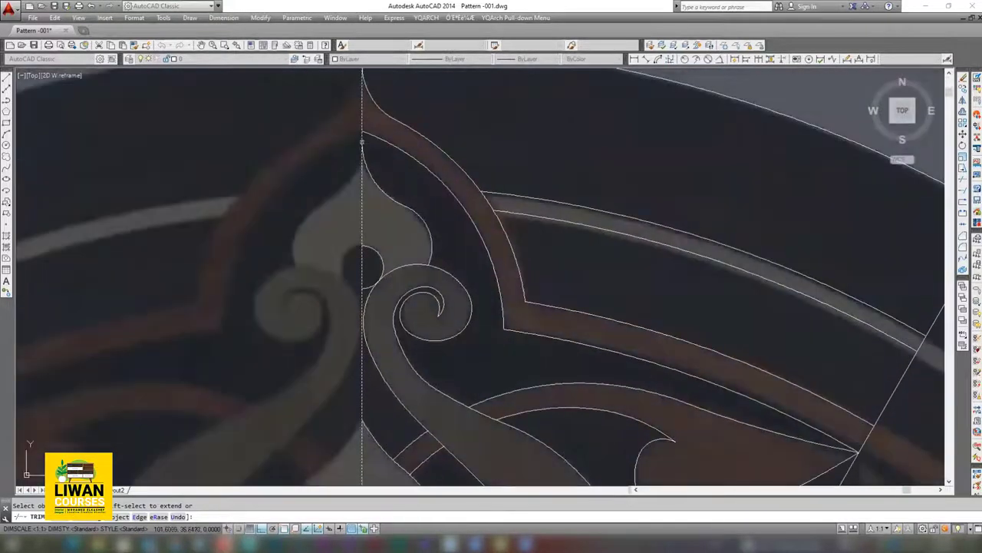
scroll(259, 220, "up", 3)
scroll(268, 198, "down", 3)
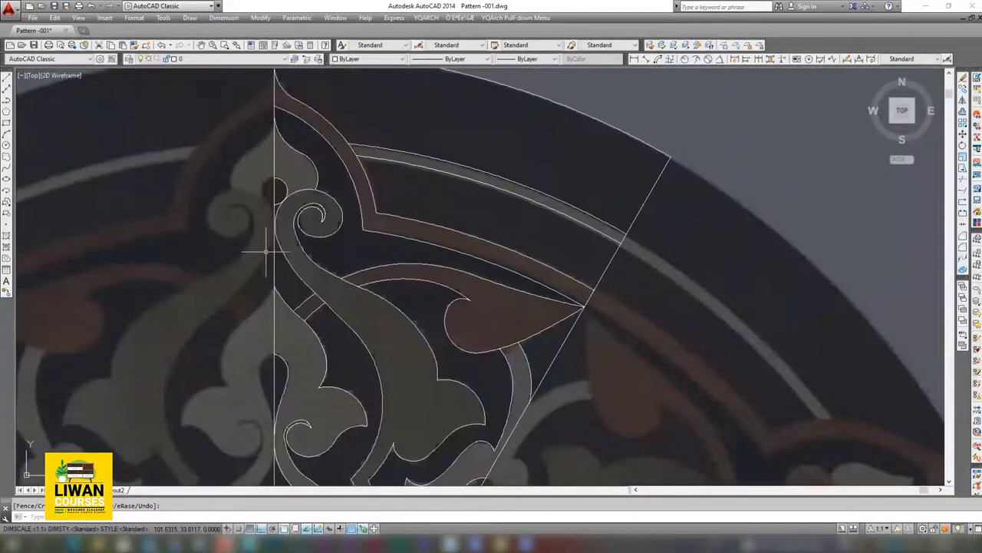
scroll(285, 153, "down", 2)
scroll(284, 154, "up", 2)
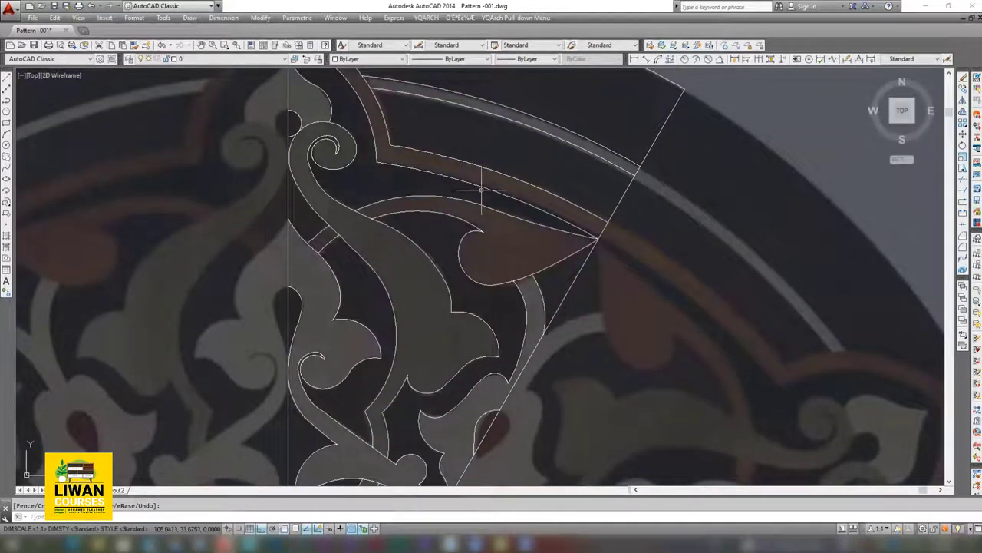
scroll(472, 201, "down", 3)
scroll(429, 227, "up", 2)
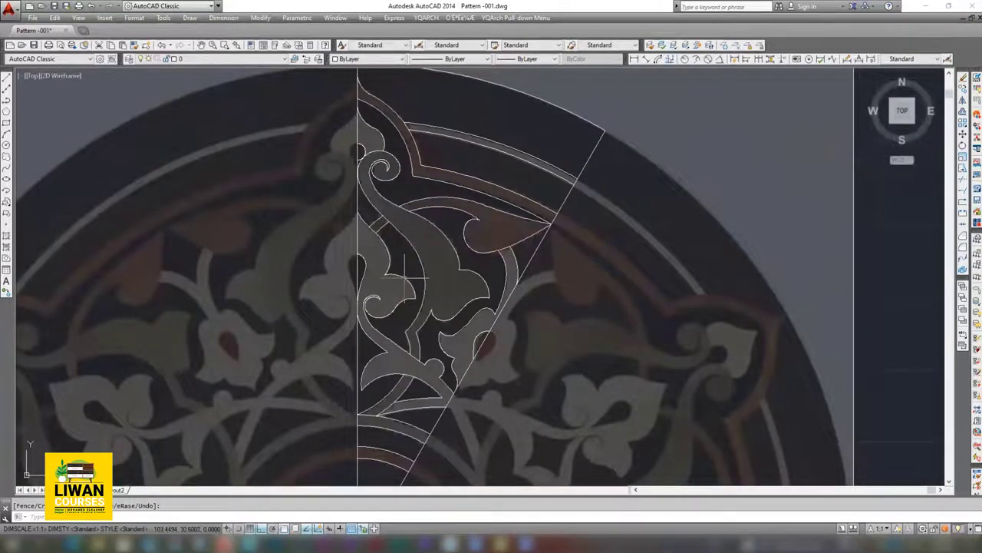
scroll(396, 221, "down", 2)
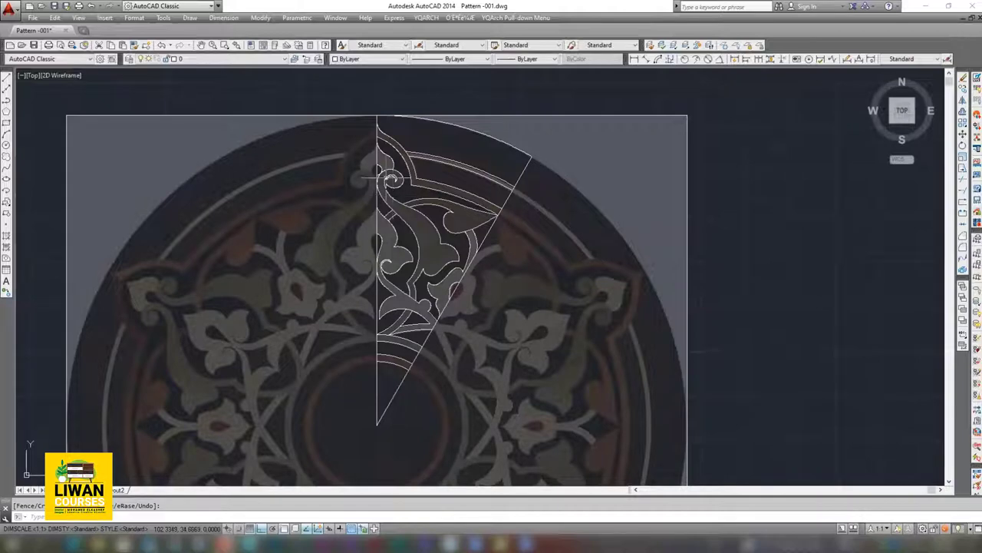
scroll(390, 180, "down", 2)
- Create a new layer named 'pattern 001' with yellow colour 50
left_click(131, 60)
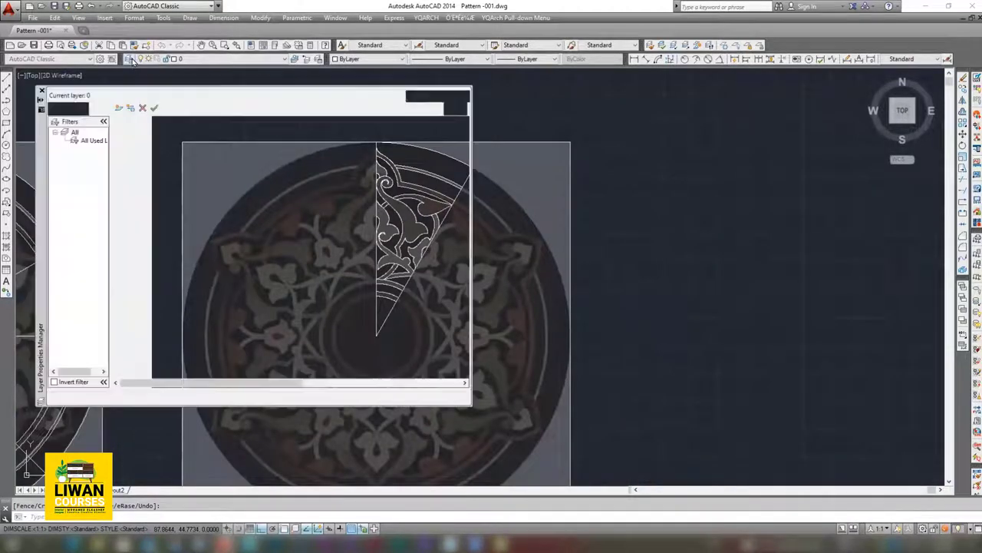
left_click(113, 108)
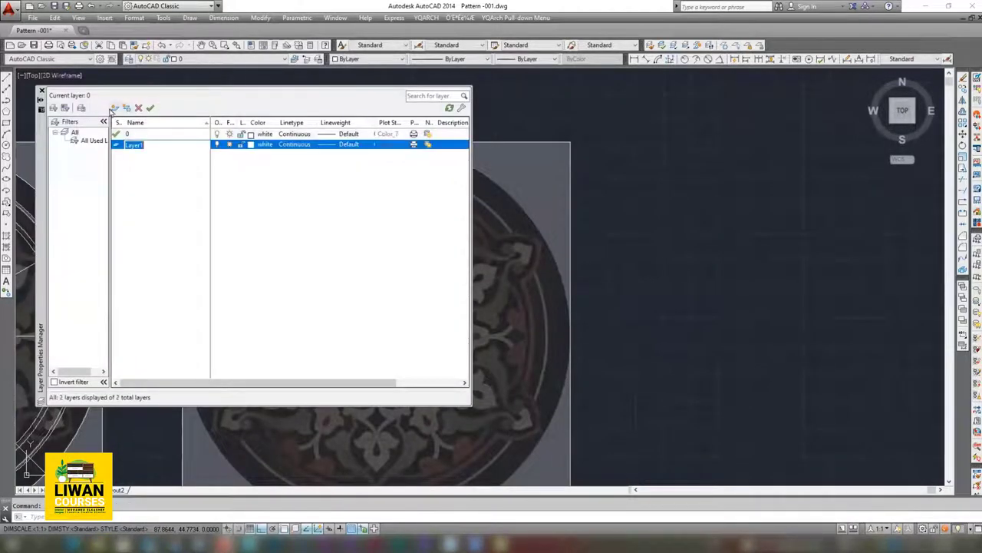
type("patte")
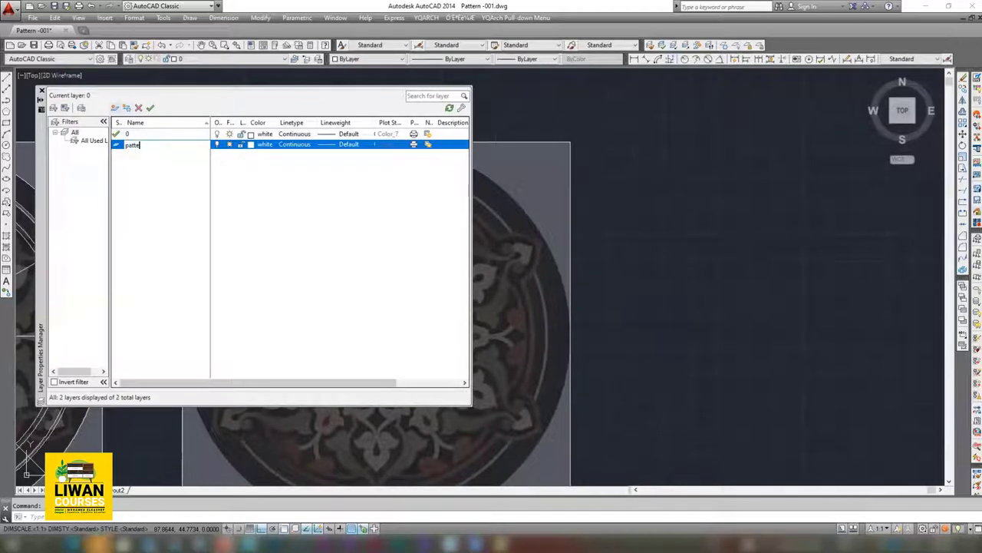
type("rn 00")
type("1")
left_click(128, 161)
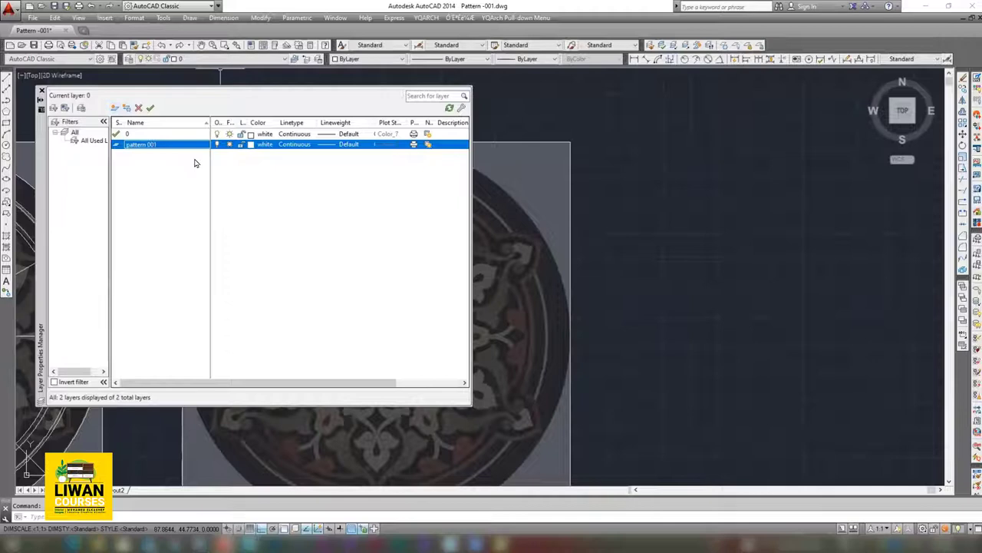
left_click(251, 146)
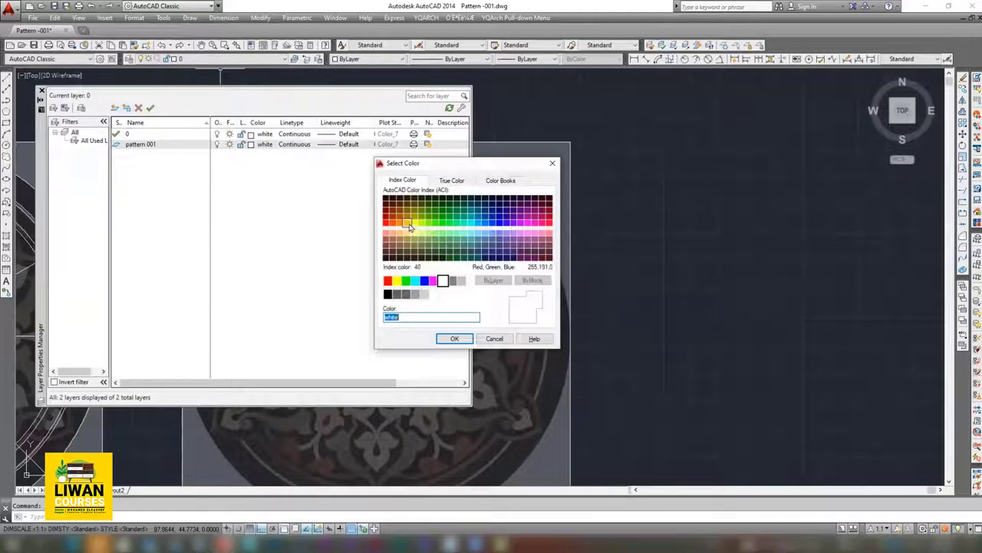
left_click(415, 225)
left_click(454, 339)
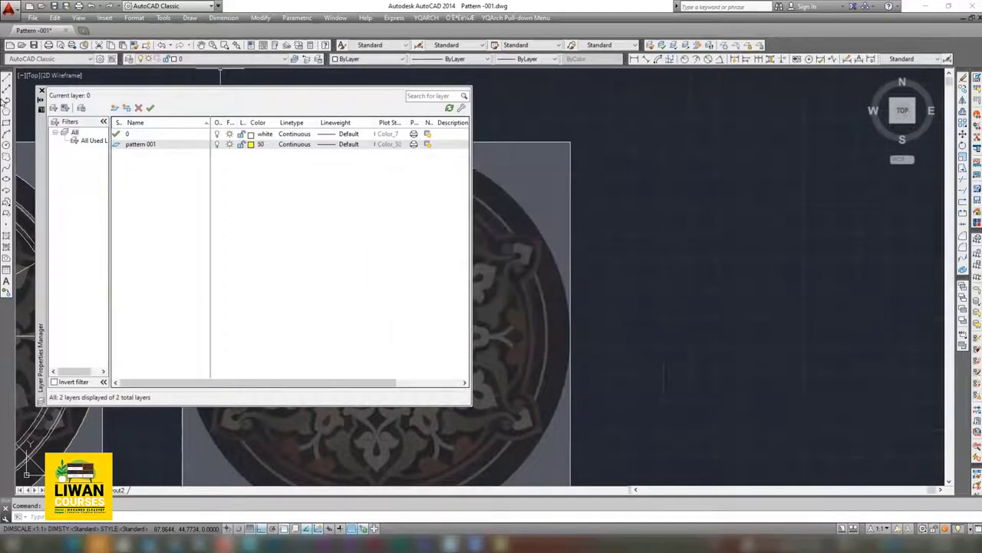
left_click(41, 91)
- Make pattern 001 the current layer
scroll(355, 228, "down", 4)
scroll(253, 253, "down", 1)
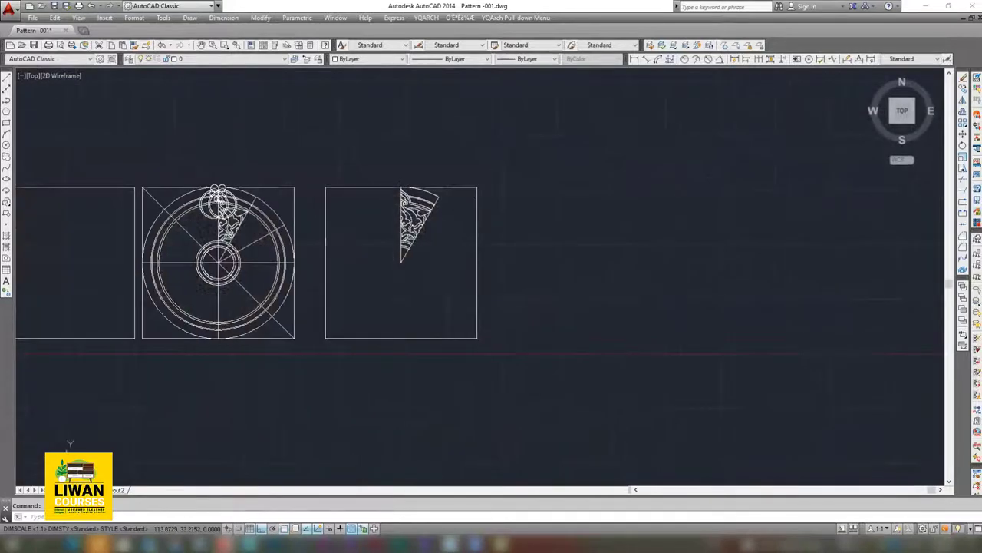
scroll(126, 256, "up", 1)
left_click(128, 59)
double_click(117, 143)
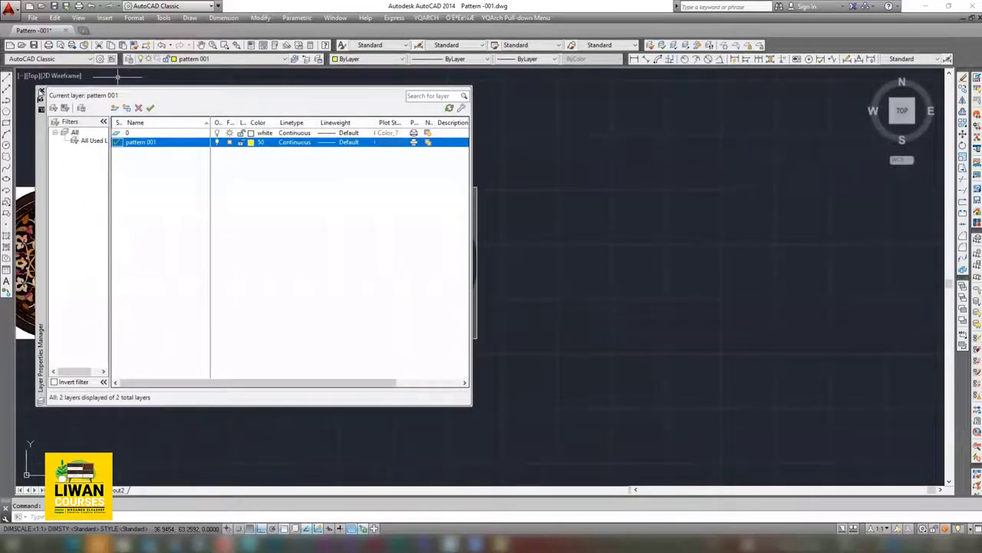
left_click(41, 91)
scroll(389, 189, "up", 4)
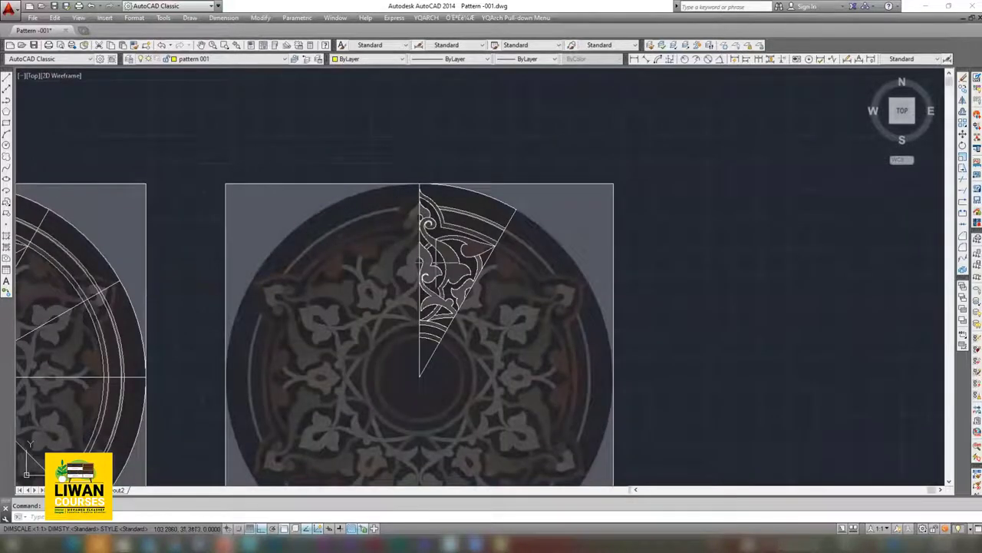
- Trace a closed yellow boundary outline around the upper band region
middle_click_drag(400, 219, 428, 205)
scroll(465, 210, "up", 2)
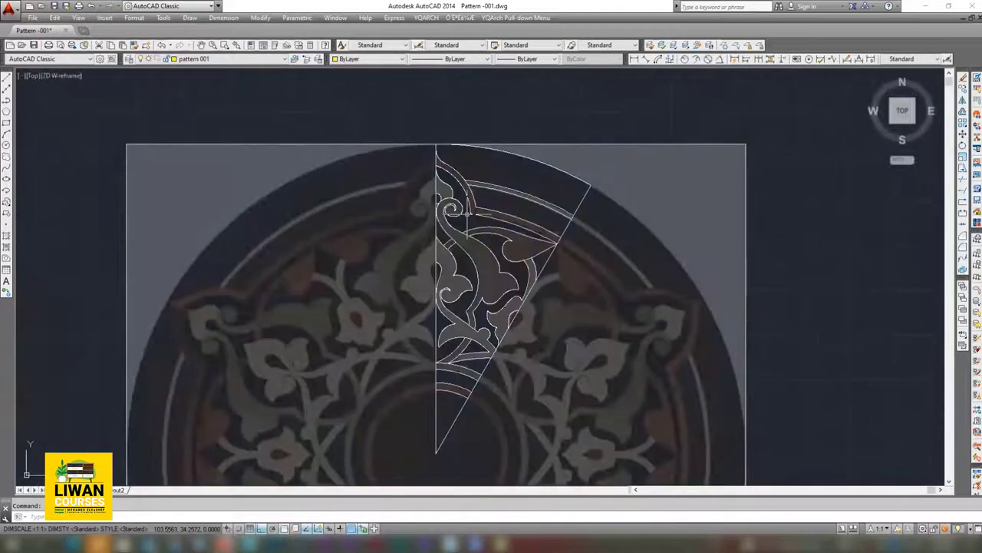
type("o")
key("Return")
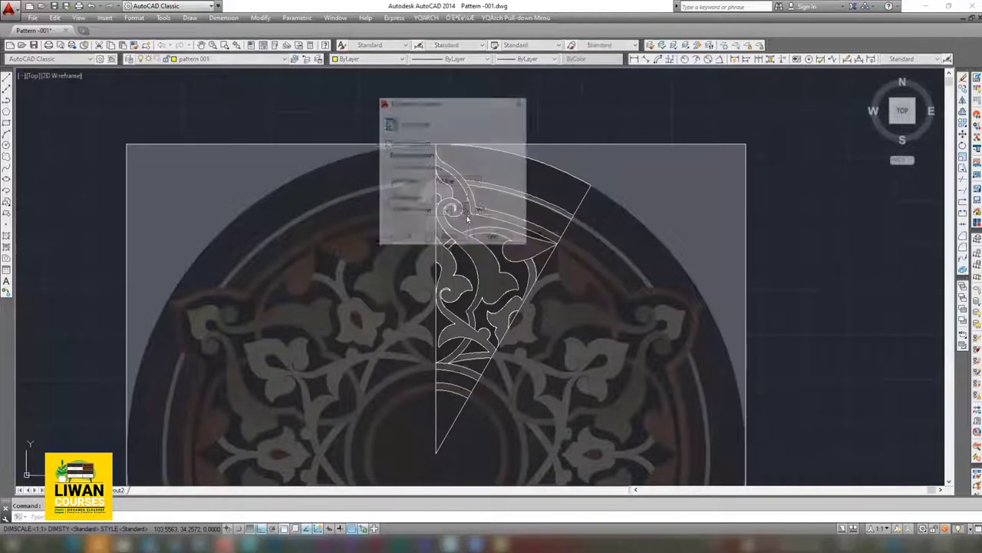
left_click(389, 125)
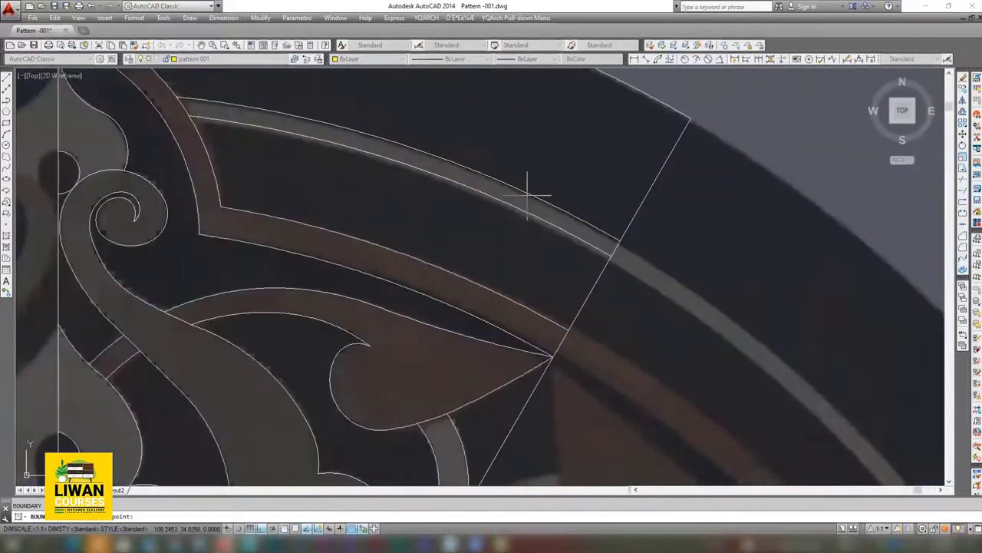
scroll(526, 202, "up", 5)
left_click(523, 198)
scroll(526, 202, "down", 2)
scroll(527, 200, "down", 3)
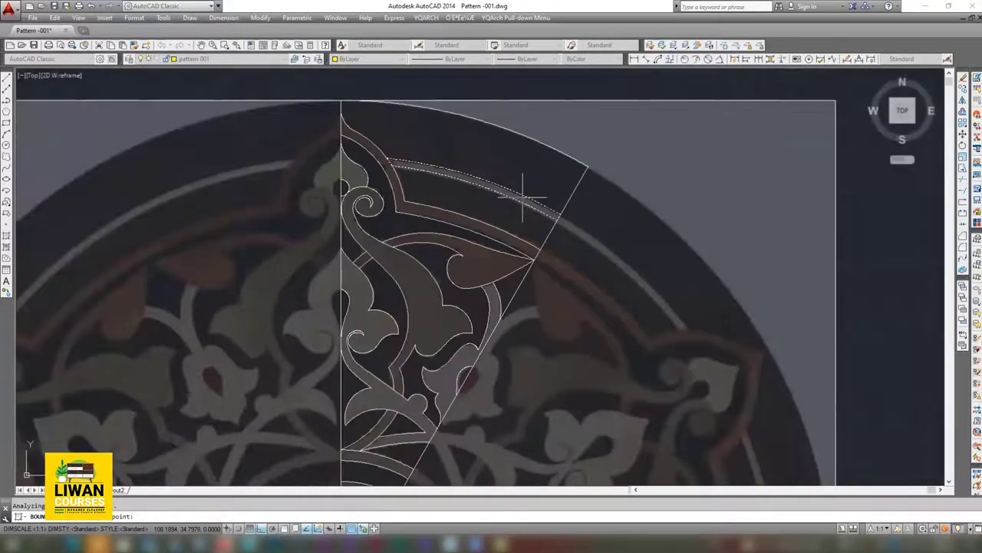
key("Return")
- Add boundary outlines around further band regions, including the inner ring band
middle_click_drag(367, 205, 370, 198)
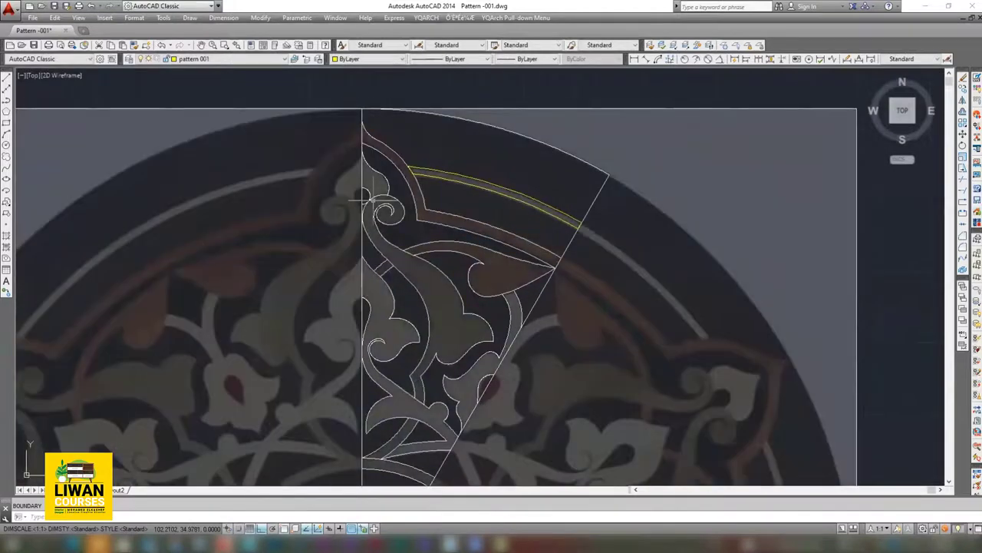
key("Return")
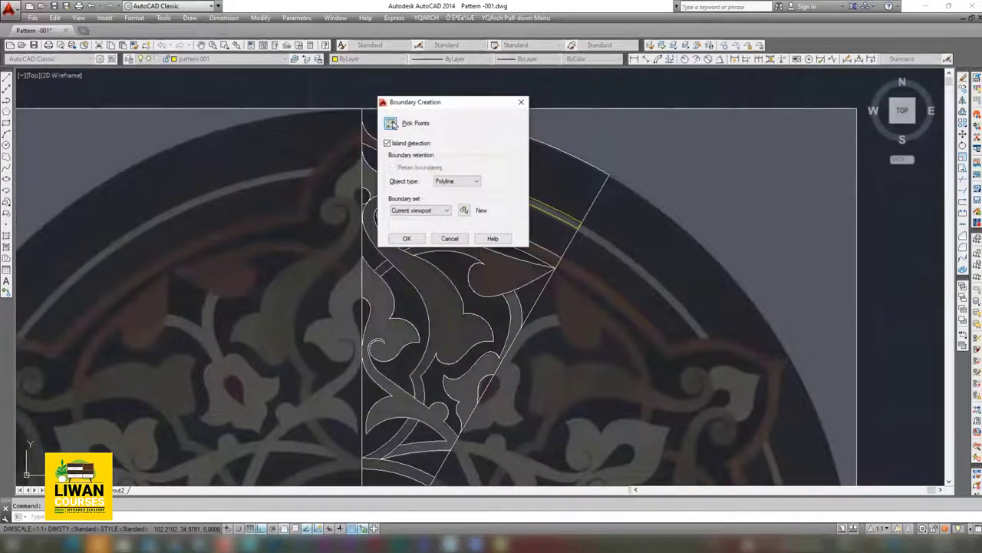
left_click(391, 125)
scroll(408, 178, "up", 3)
scroll(399, 167, "down", 2)
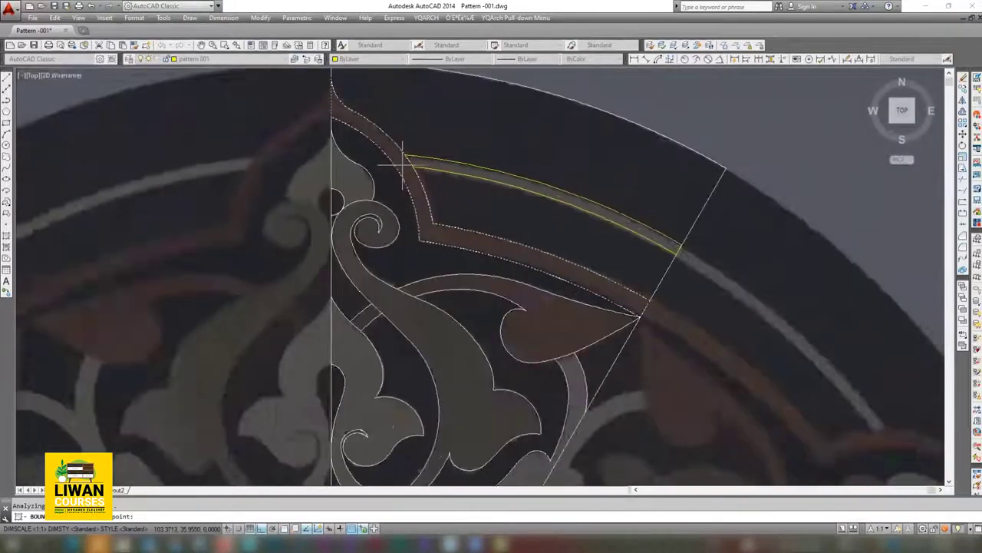
scroll(402, 164, "down", 2)
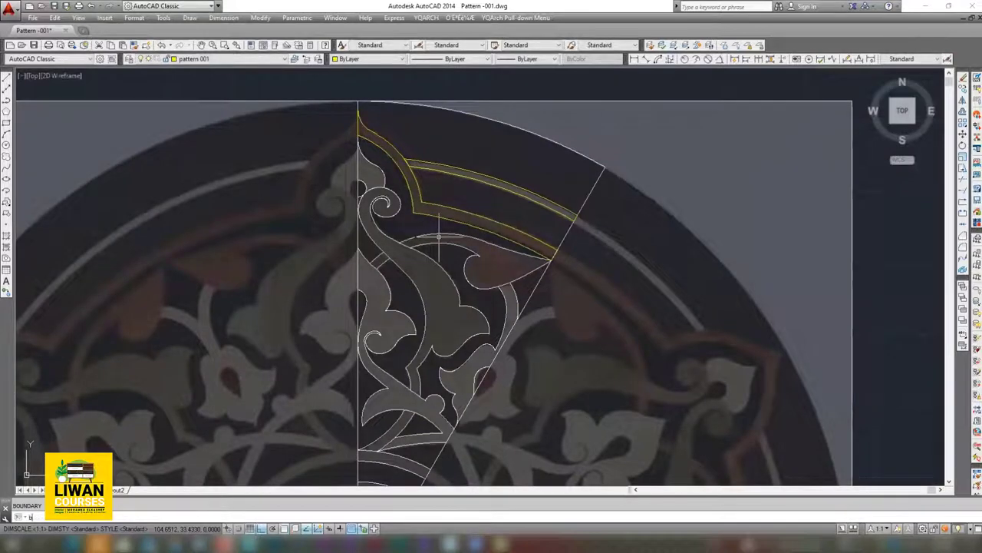
key("Return")
left_click(390, 125)
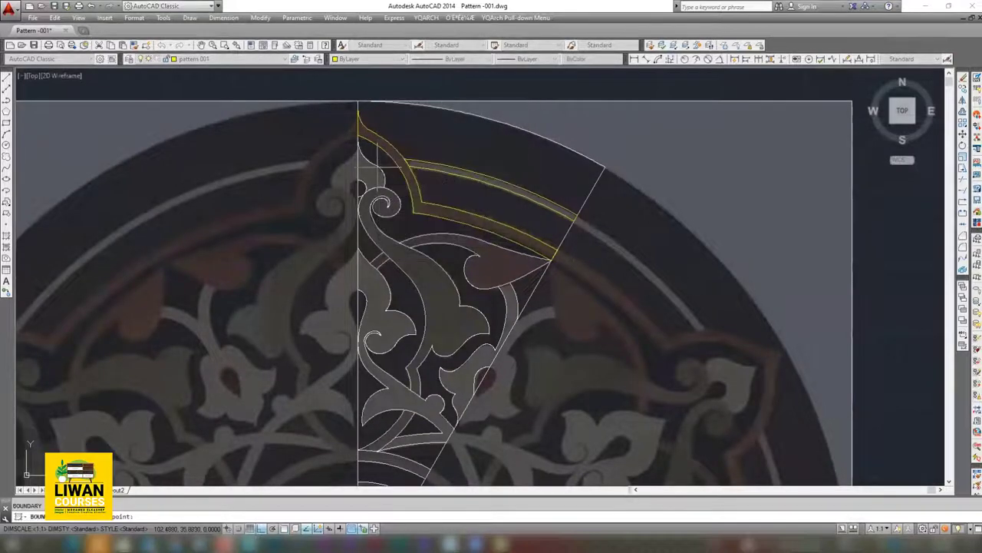
scroll(376, 163, "up", 2)
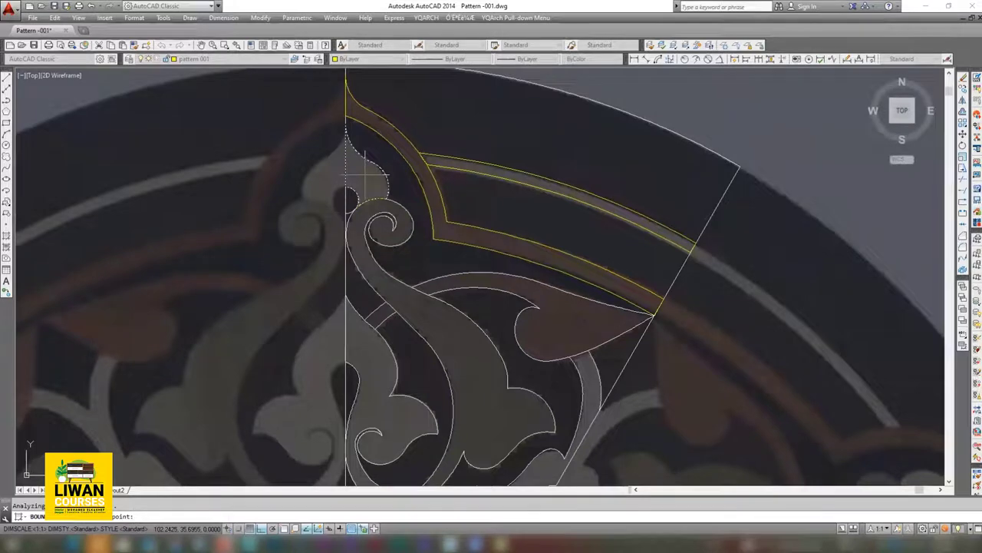
key("Return")
key("Return")
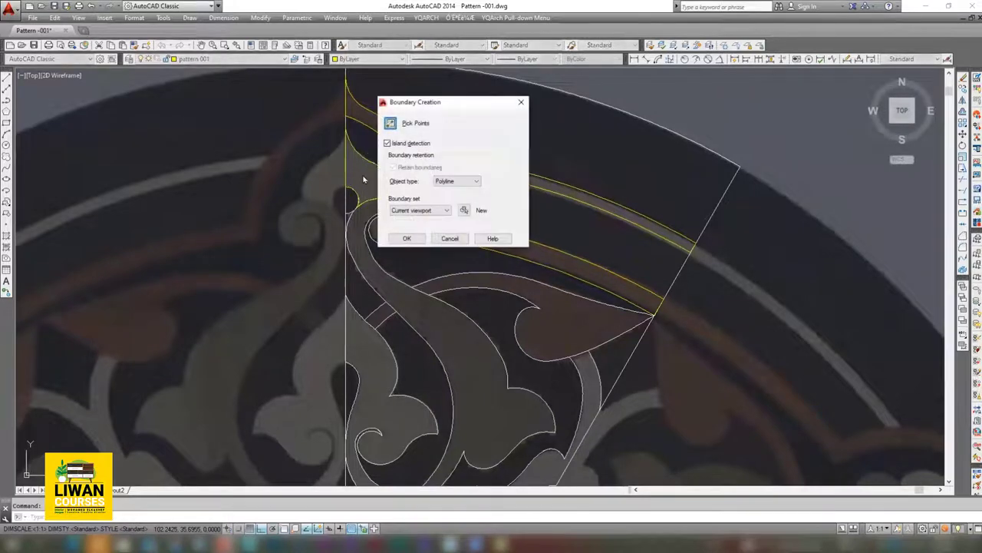
left_click(401, 191)
left_click(395, 332)
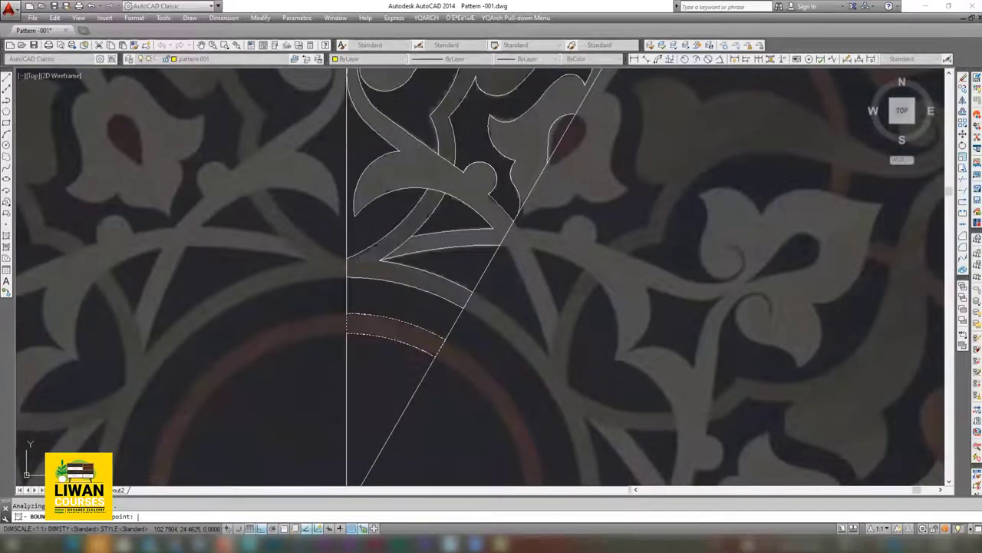
- Finish the inner ring outline and outline the angled band above the lower arc band
key("Return")
key("Return")
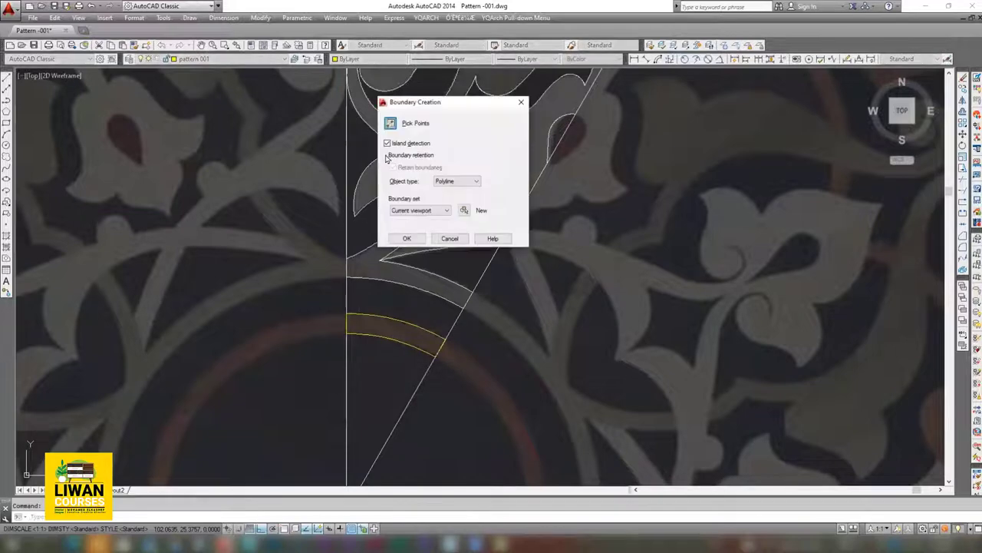
left_click(392, 129)
left_click(368, 265)
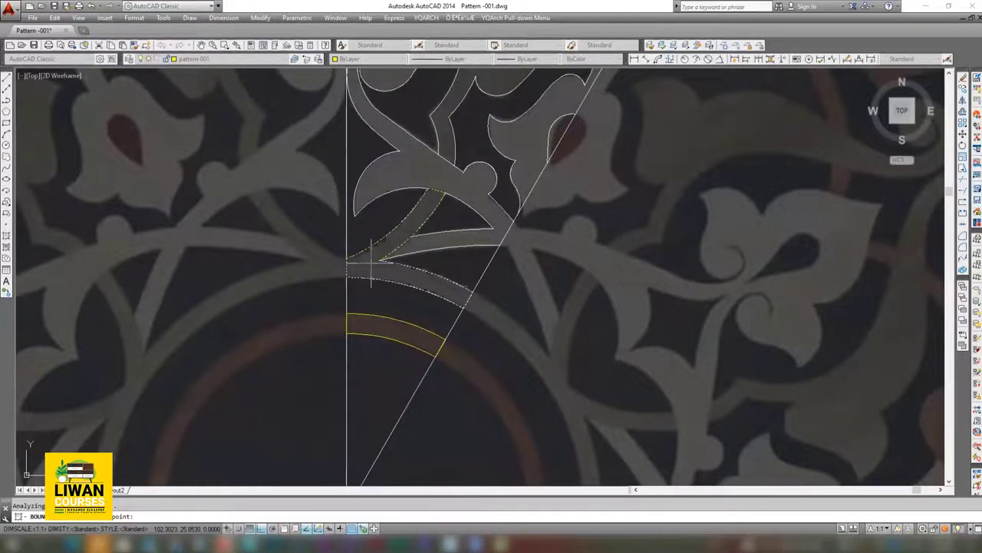
key("Return")
- Begin a boundary outline inside the leaf region above the angled band
middle_click_drag(426, 168, 418, 221)
type("bo")
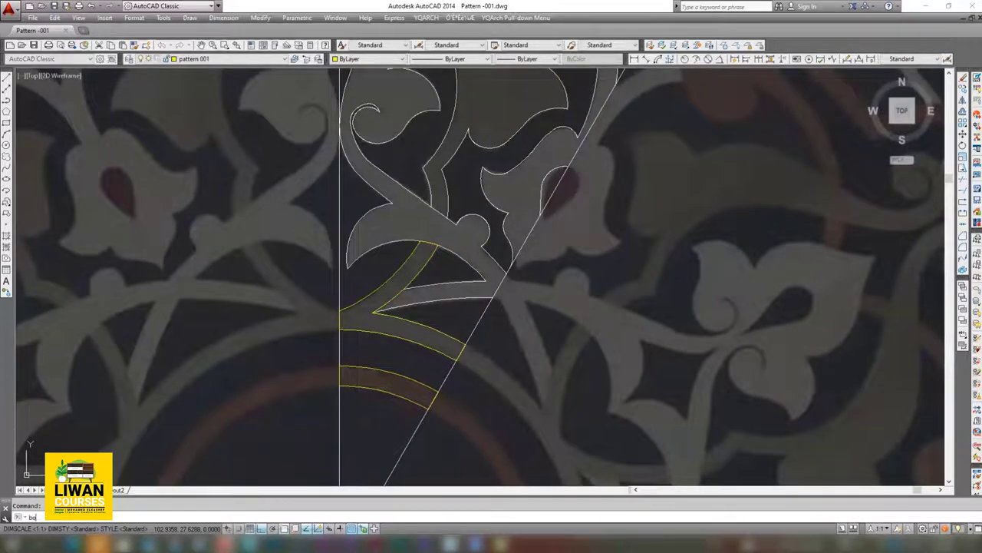
key("Return")
left_click(392, 124)
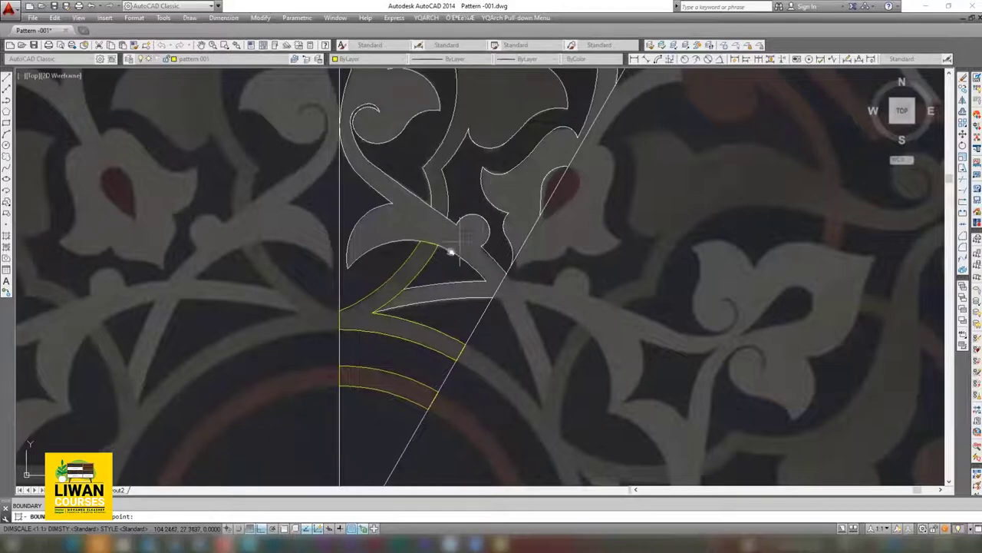
middle_click_drag(450, 252, 443, 258)
left_click(507, 204)
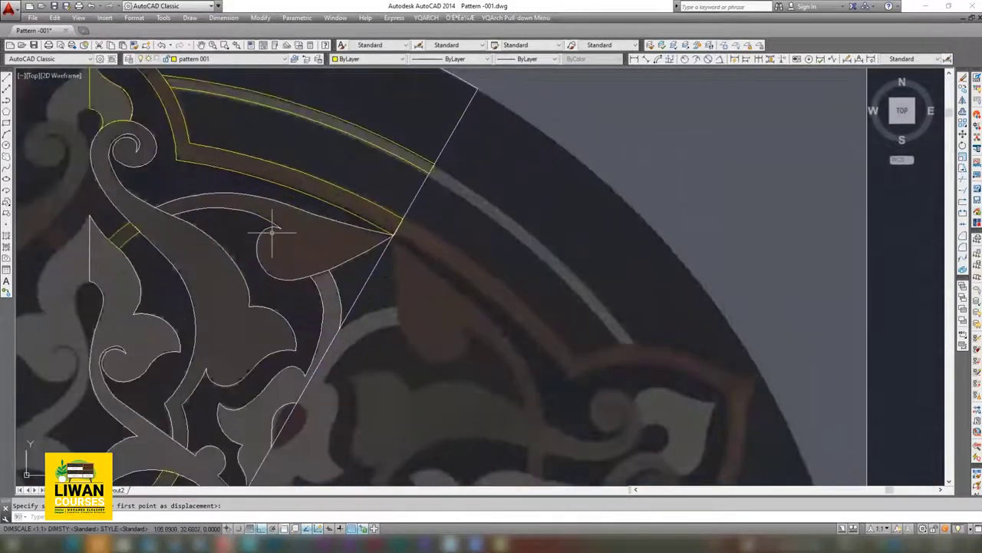
- Select the leaf outline and lower leaf curves as cutting edges and trim with TR
left_click(272, 230)
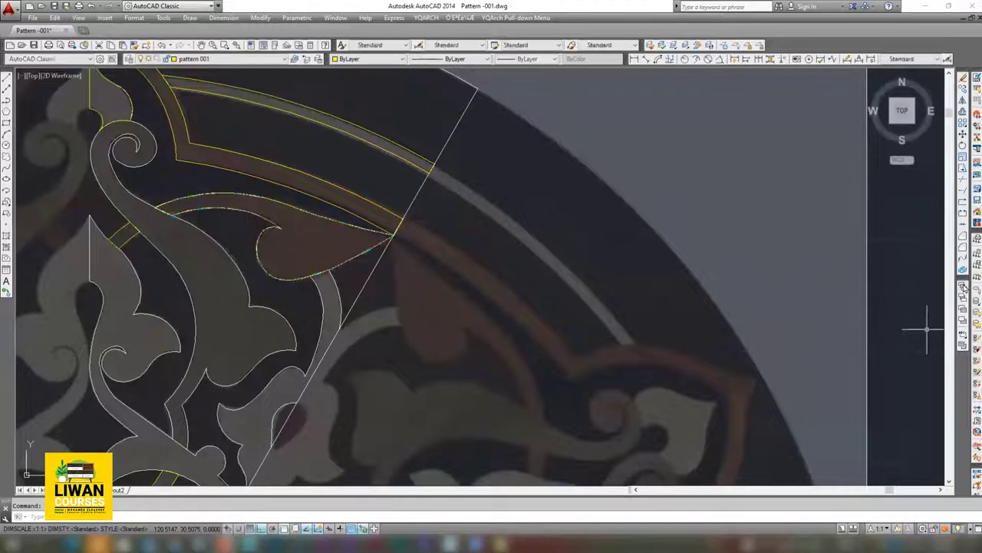
scroll(416, 257, "down", 3)
scroll(427, 244, "up", 5)
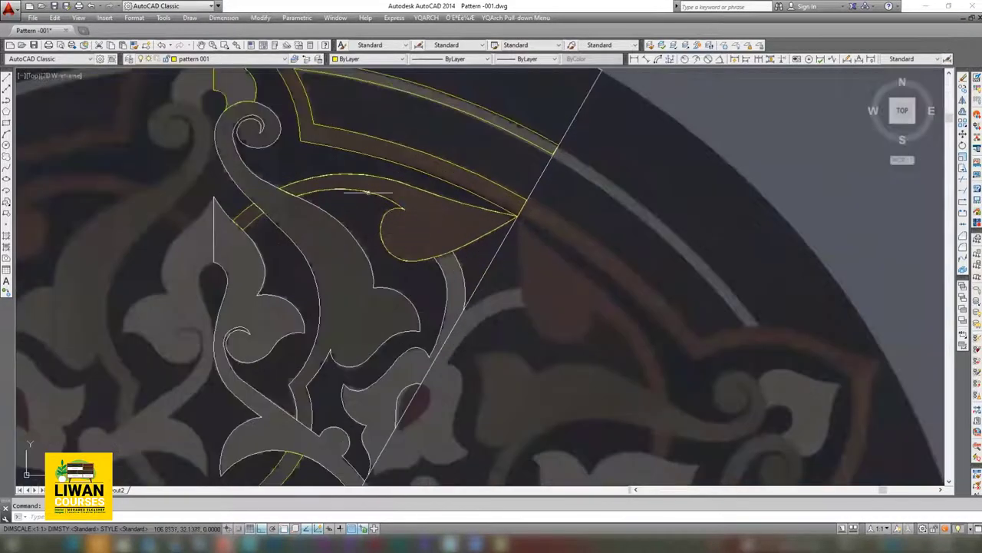
middle_click_drag(382, 286, 432, 211)
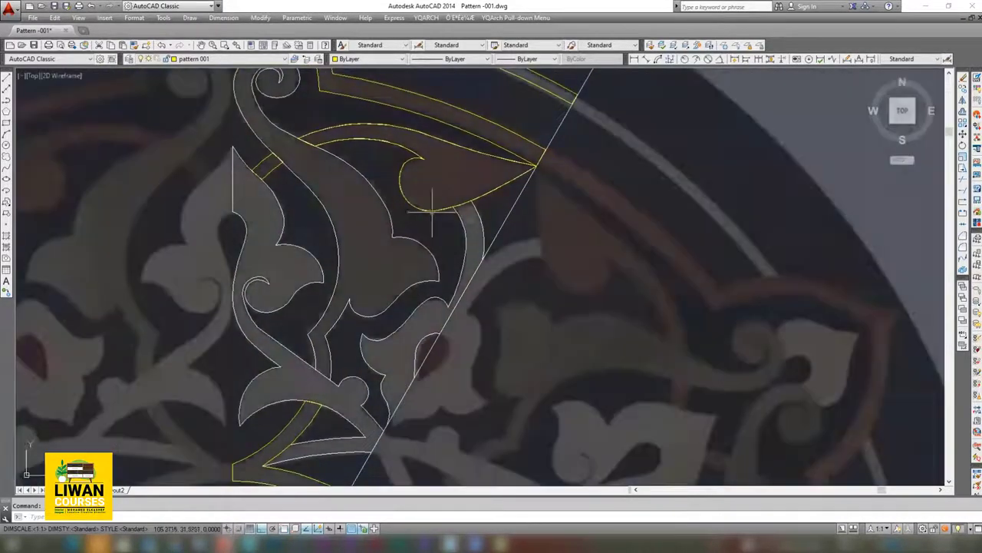
left_click(482, 224)
left_click(467, 239)
left_click(427, 285)
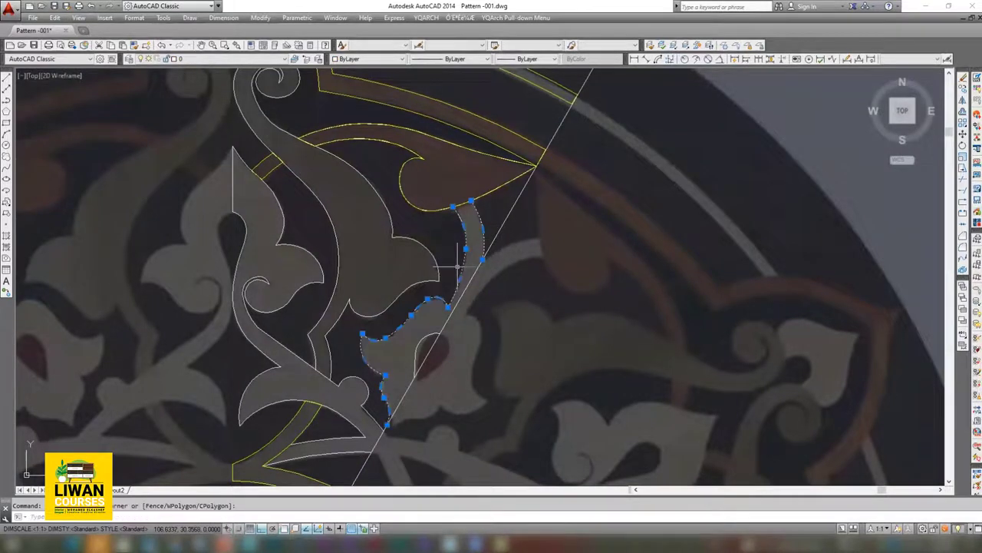
type("tr")
key("Return")
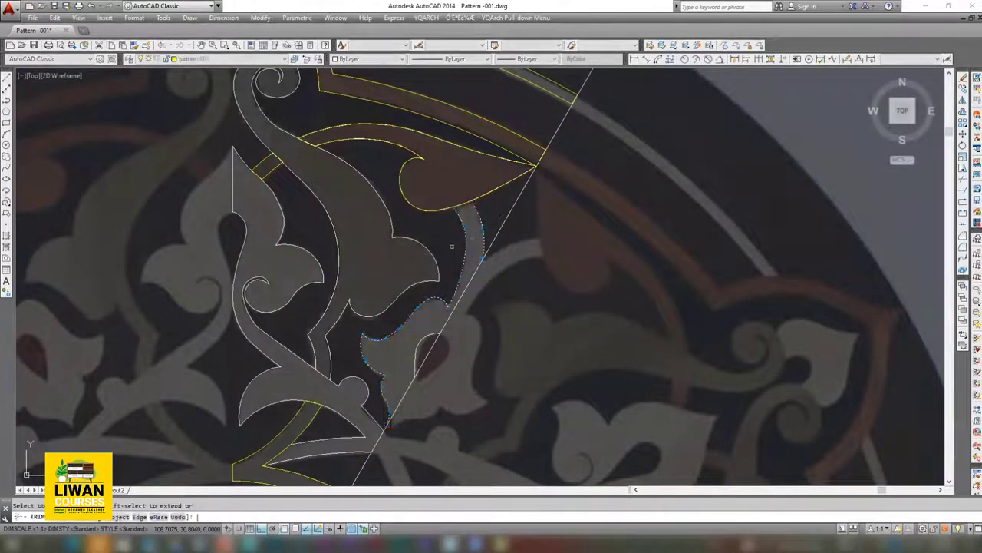
scroll(505, 219, "down", 3)
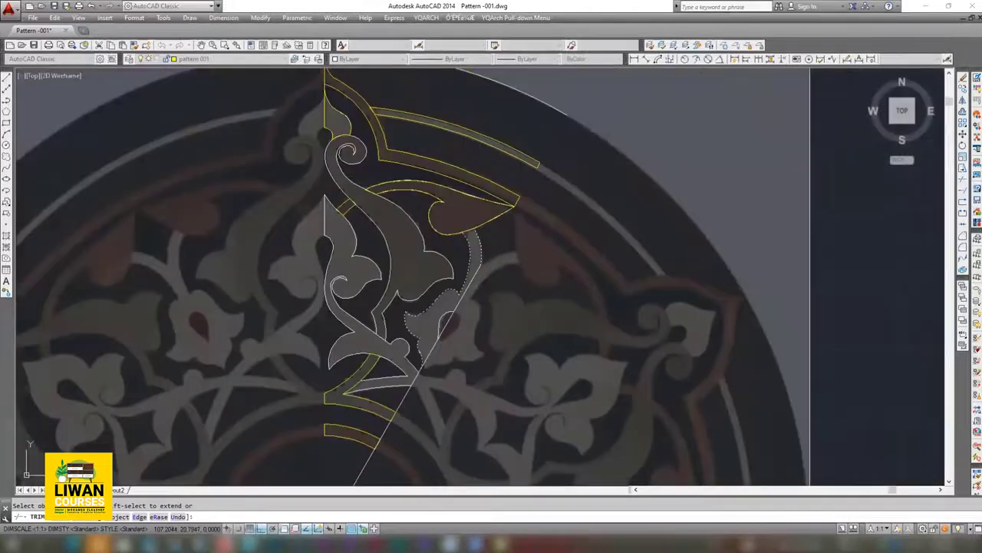
scroll(462, 284, "up", 5)
key("Escape")
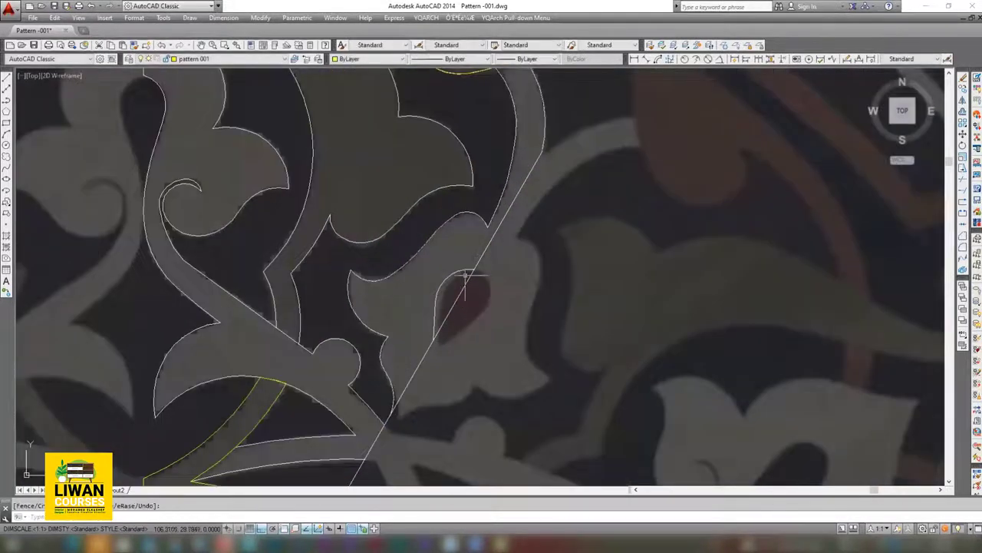
- Trim against the leaf curve and slanted edge line around the leaf tip
left_click(495, 261)
left_click(423, 361)
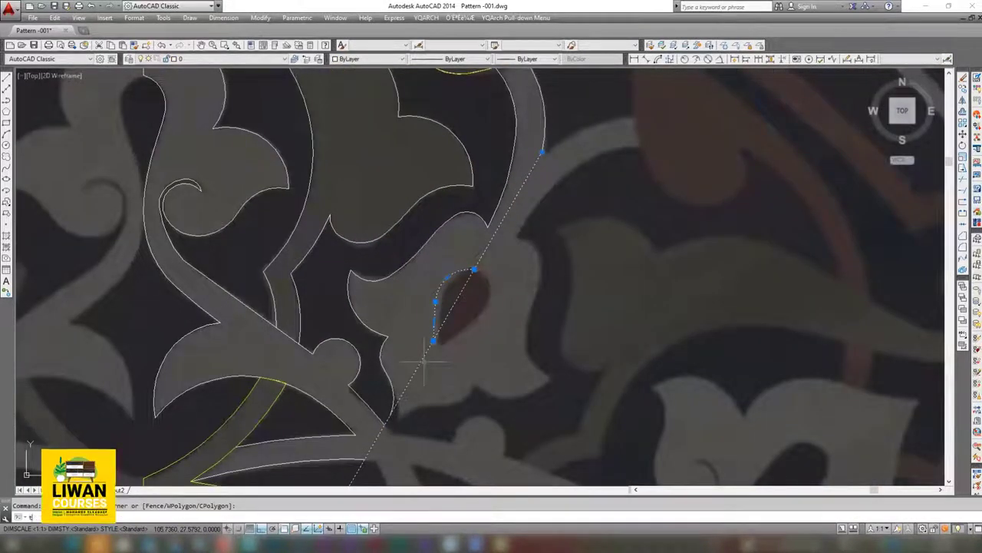
type("tr")
key("Return")
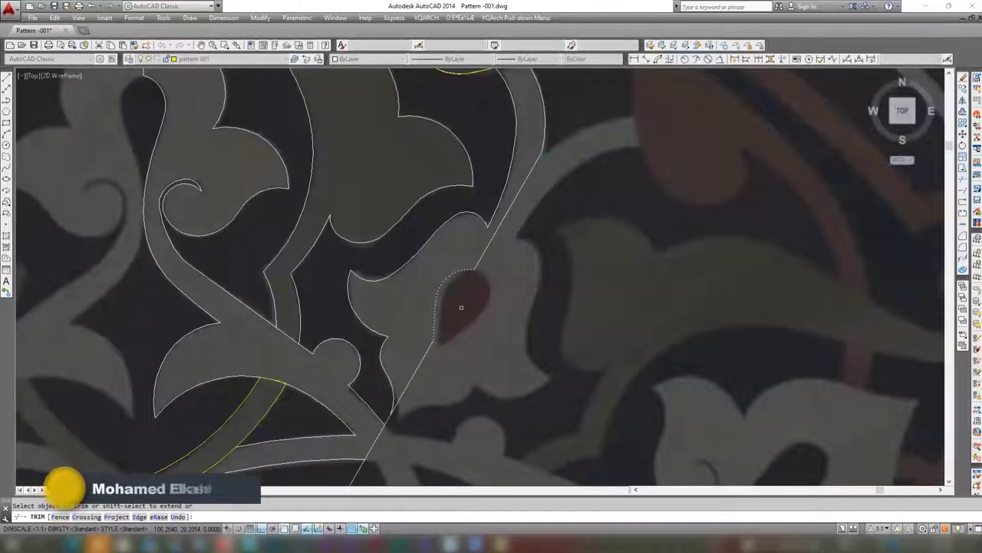
scroll(454, 284, "down", 3)
scroll(449, 295, "up", 3)
scroll(446, 297, "up", 2)
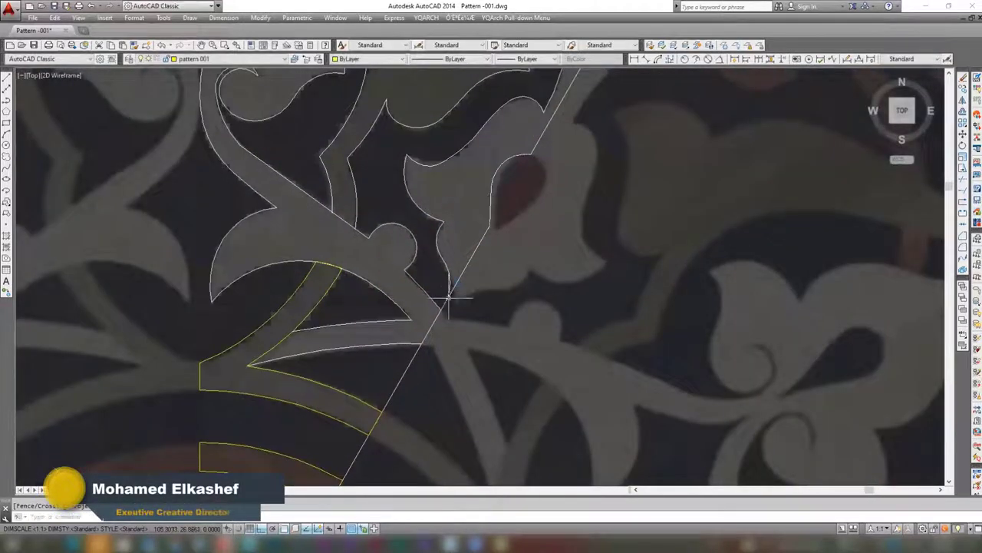
scroll(446, 298, "up", 3)
- Trim the leaf curves at the leaf tip so they stop at the slanted edge
left_click(528, 196)
scroll(420, 355, "down", 3)
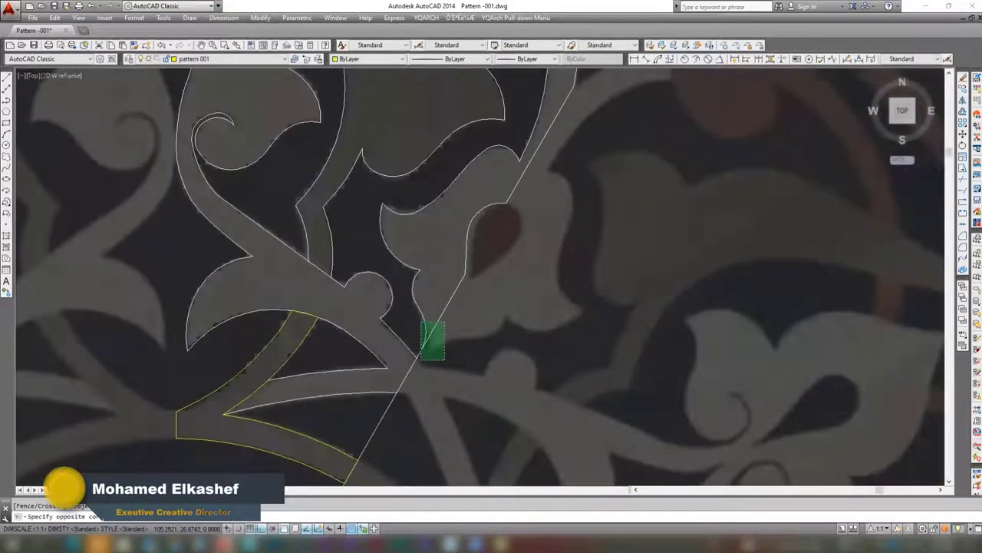
scroll(417, 361, "down", 3)
left_click(407, 391)
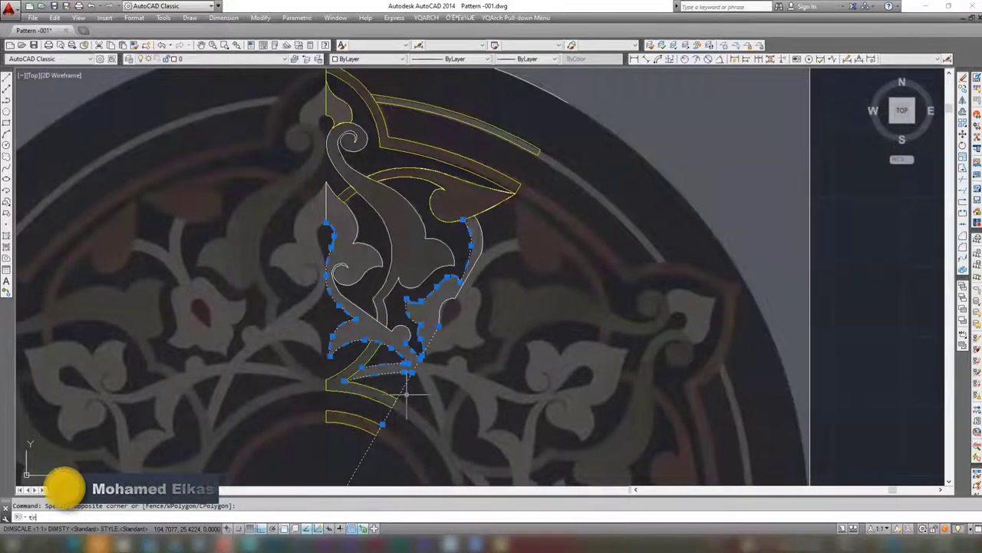
type("tr")
key("Return")
scroll(448, 290, "up", 5)
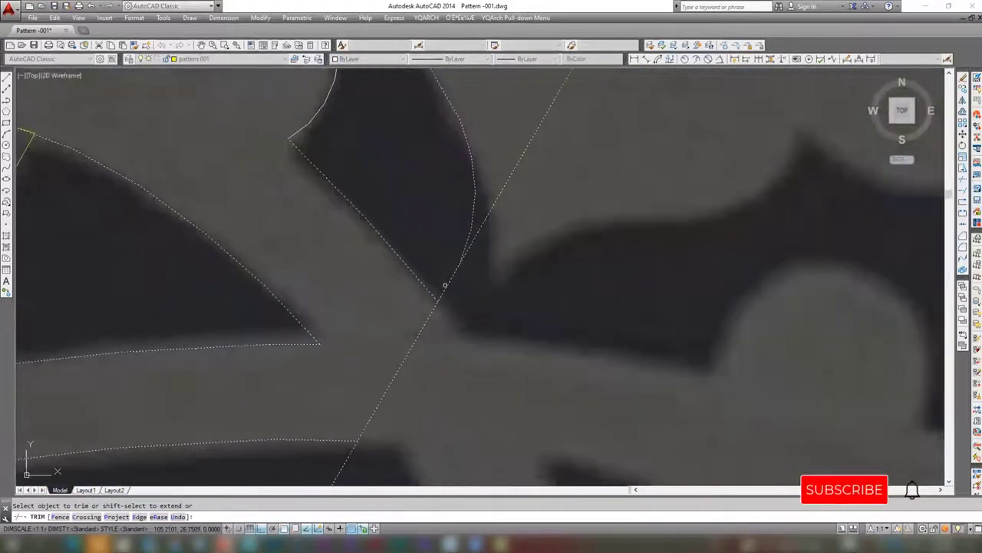
scroll(450, 288, "down", 3)
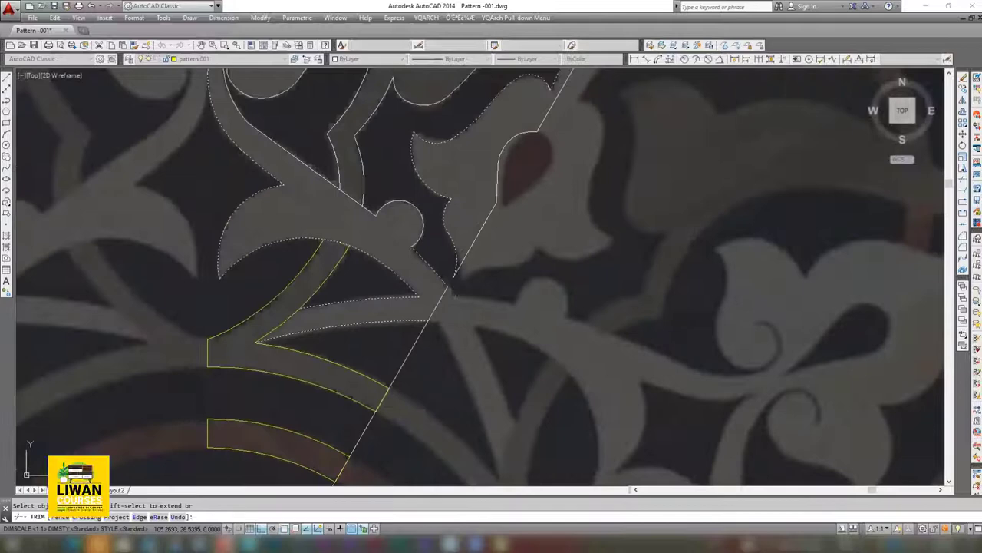
middle_click_drag(455, 283, 491, 225)
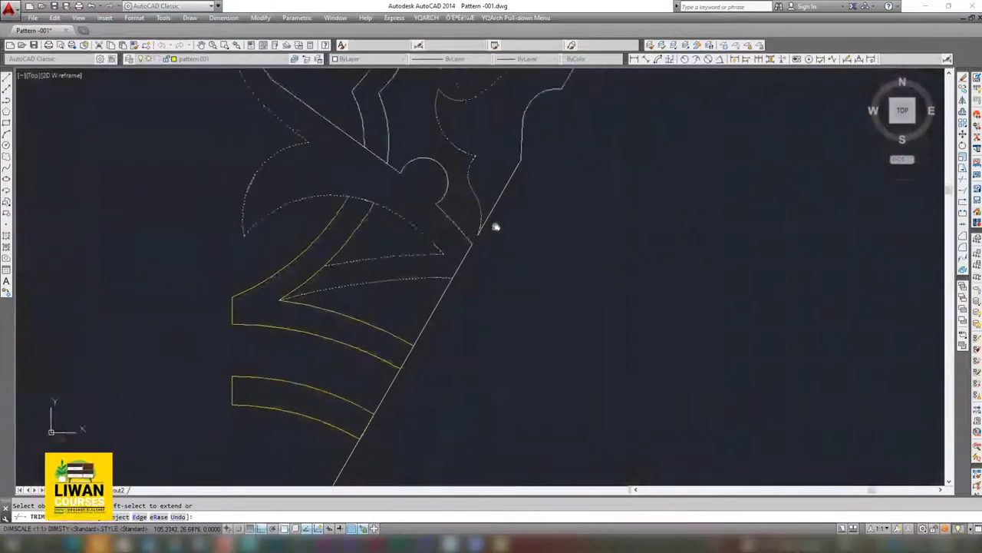
scroll(449, 283, "down", 2)
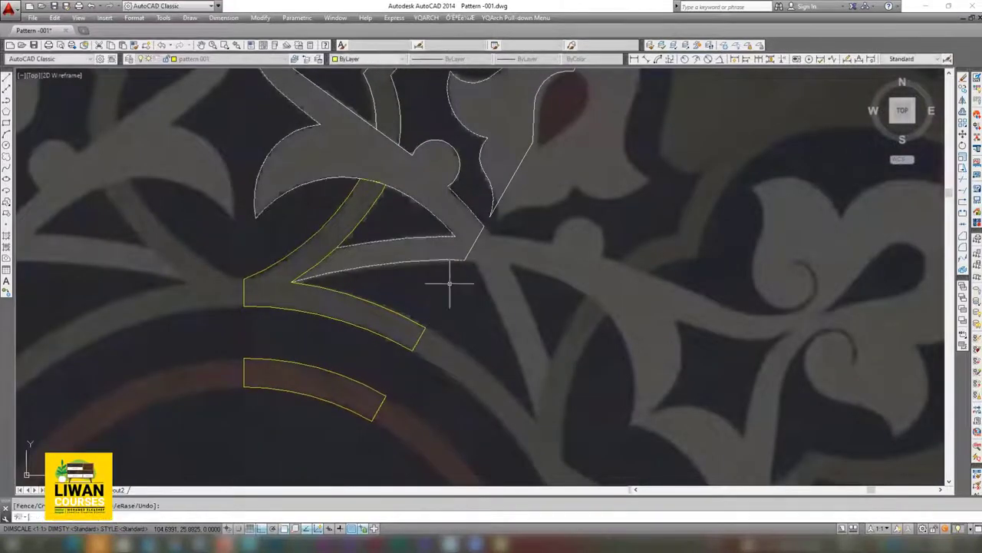
scroll(450, 281, "down", 5)
scroll(463, 224, "up", 8)
scroll(463, 224, "down", 1)
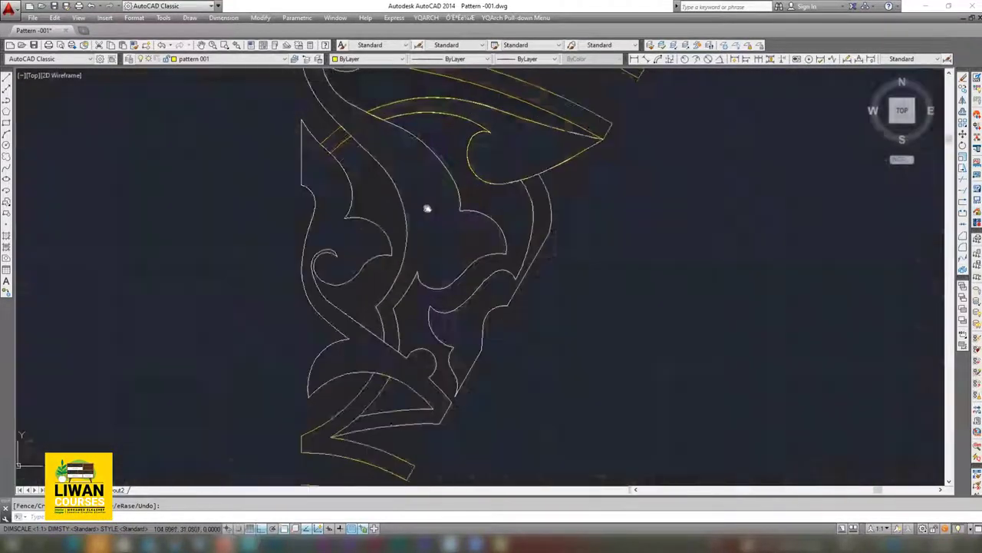
scroll(514, 184, "down", 3)
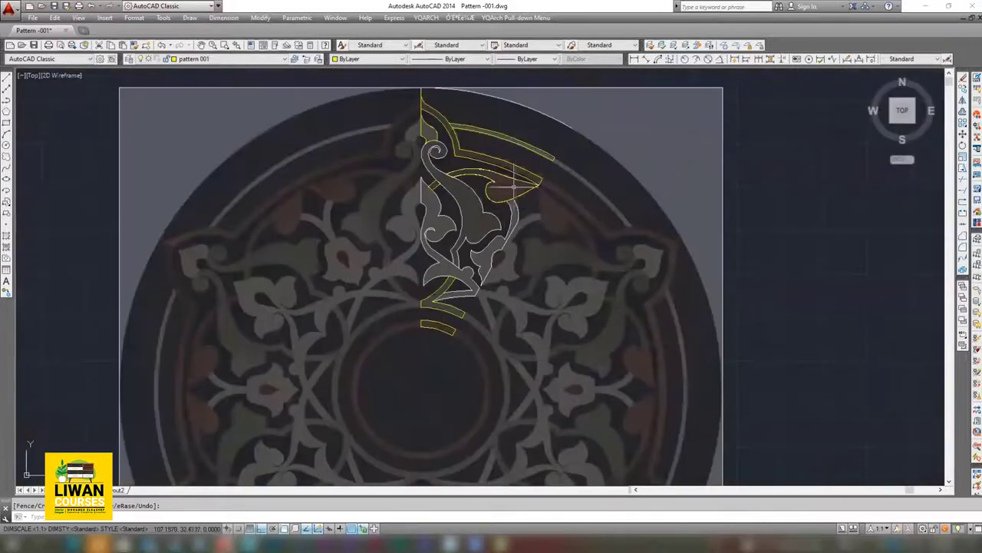
- Trim the stray yellow curve piece and create a boundary outline of the central grey leaf
left_click(470, 174)
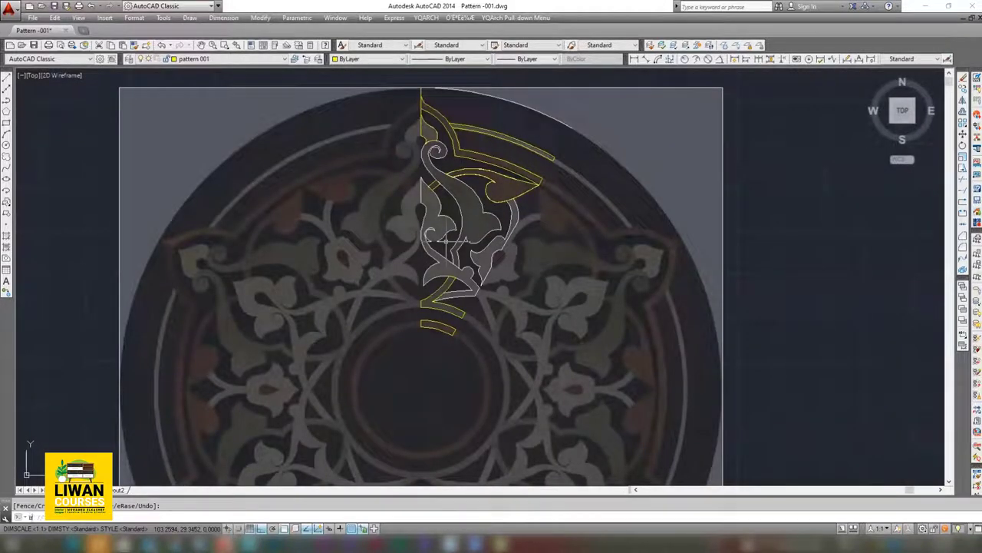
type("bo")
key("Return")
left_click(390, 126)
scroll(476, 269, "up", 2)
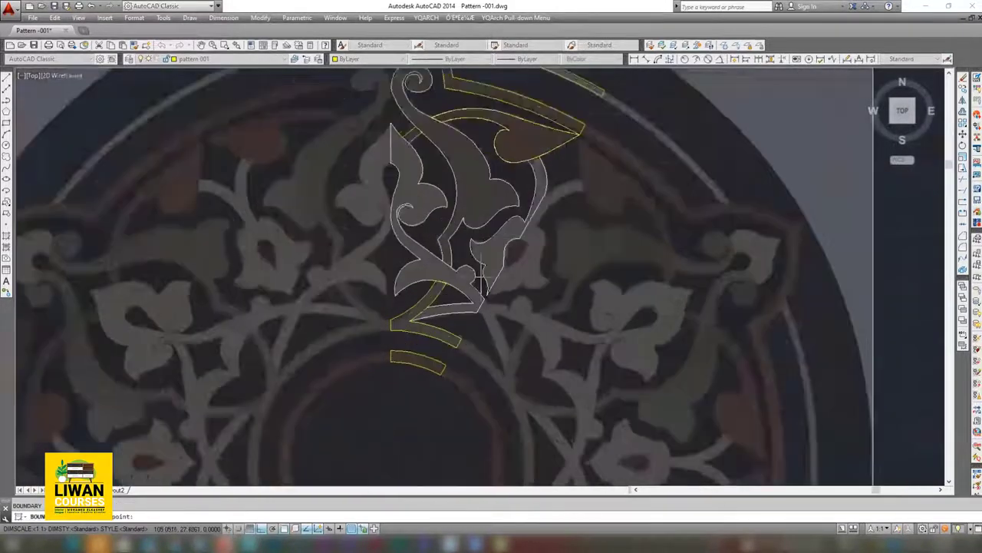
scroll(483, 276, "up", 2)
left_click(507, 231)
key("Return")
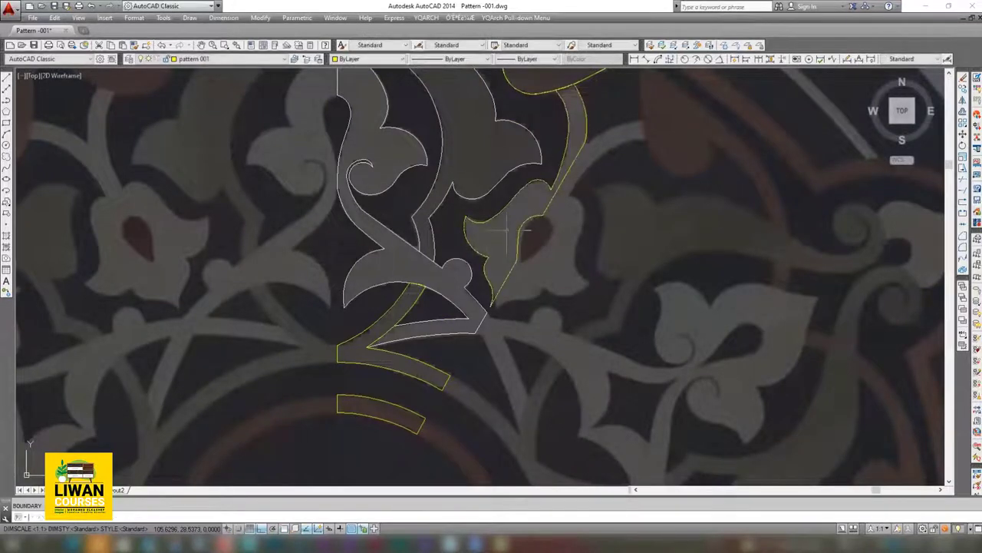
scroll(503, 253, "down", 2)
scroll(499, 284, "down", 2)
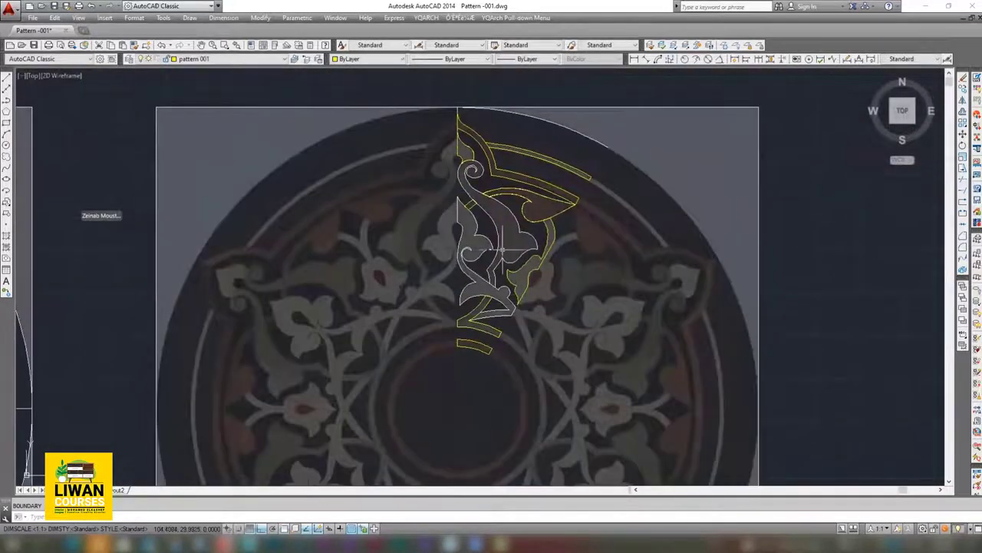
middle_click_drag(511, 231, 507, 209)
scroll(502, 290, "up", 2)
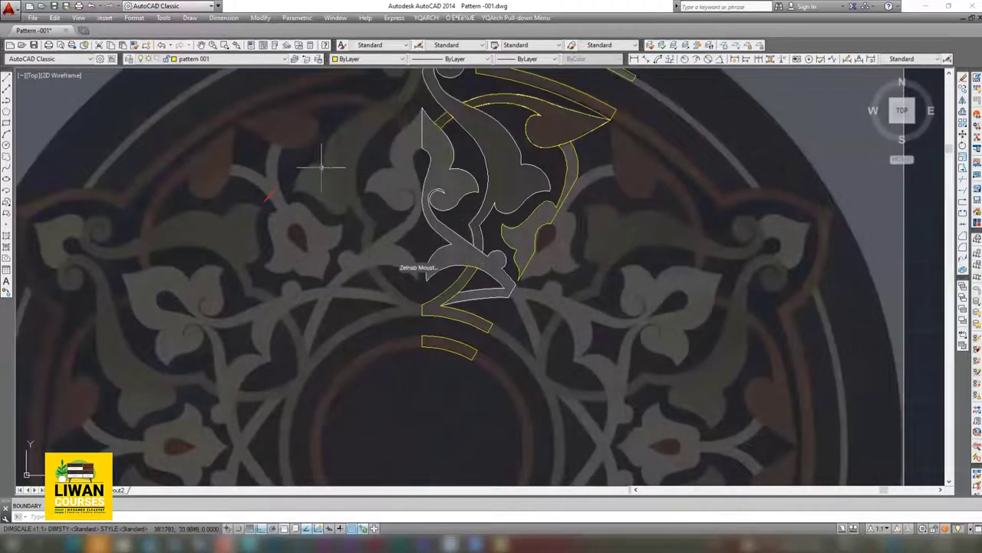
left_click(469, 253)
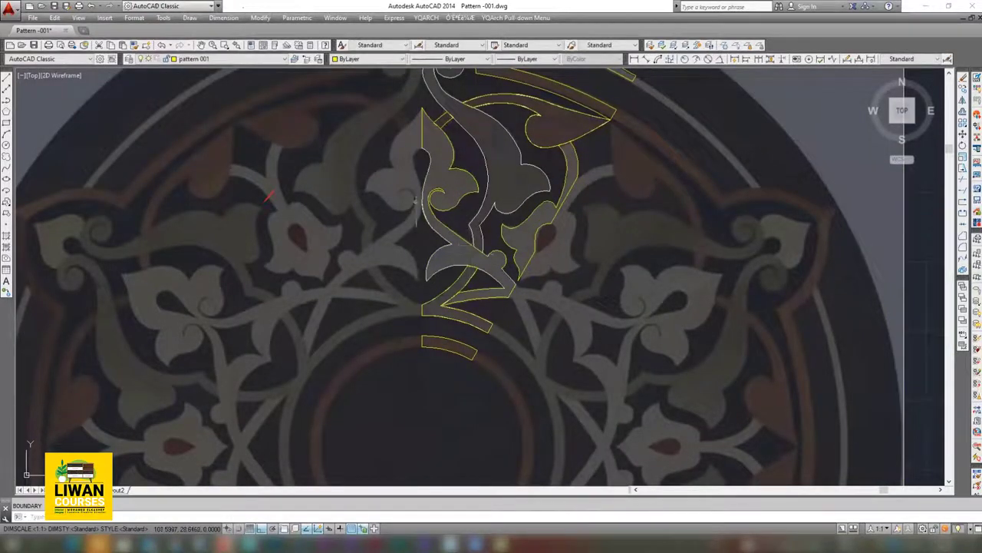
- Select the new leaf boundary polyline among the overlapping objects
left_click(422, 139)
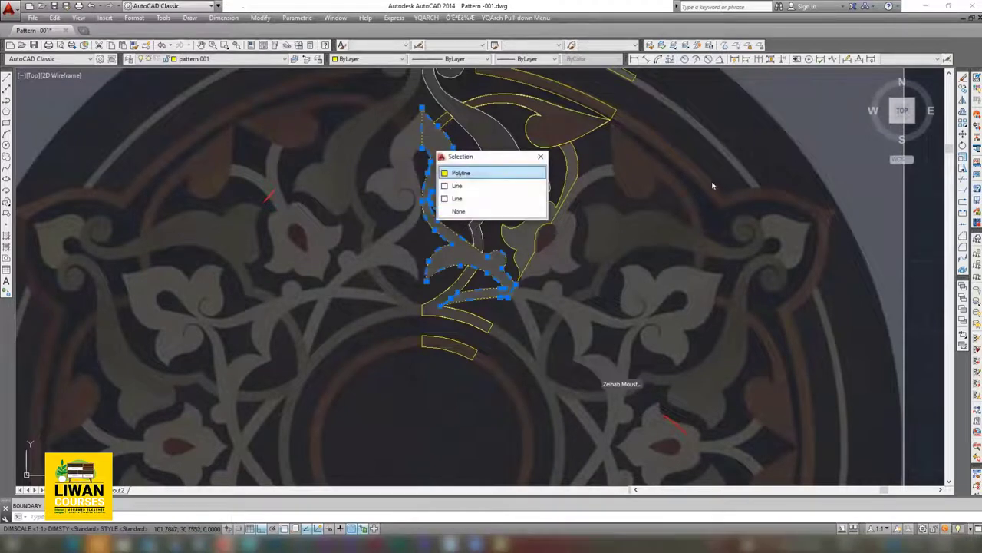
key("Return")
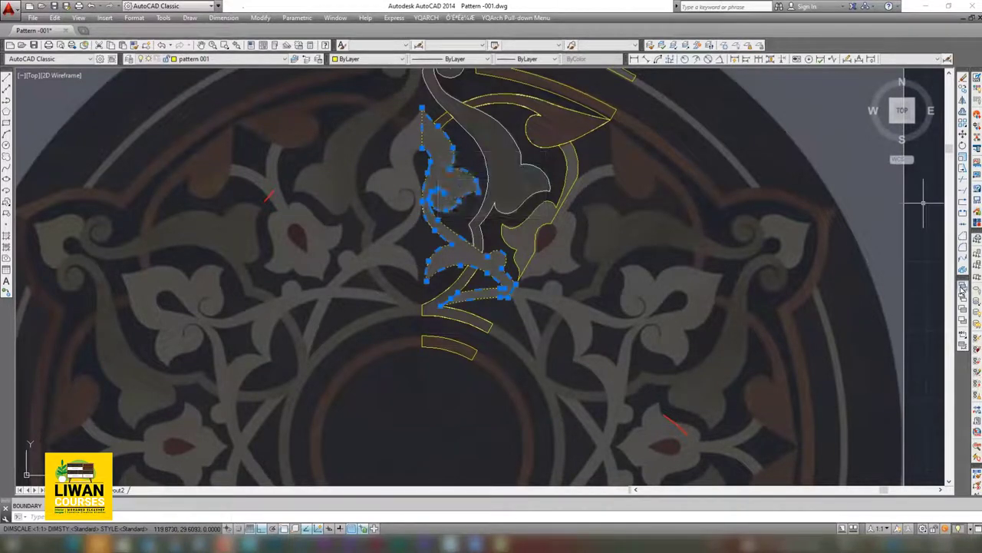
key("Escape")
left_click(424, 160)
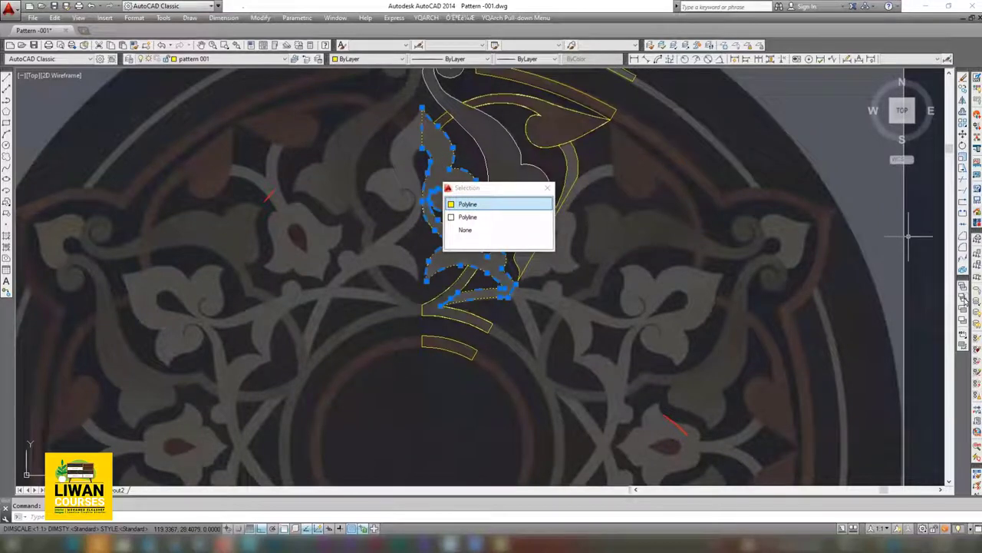
key("Escape")
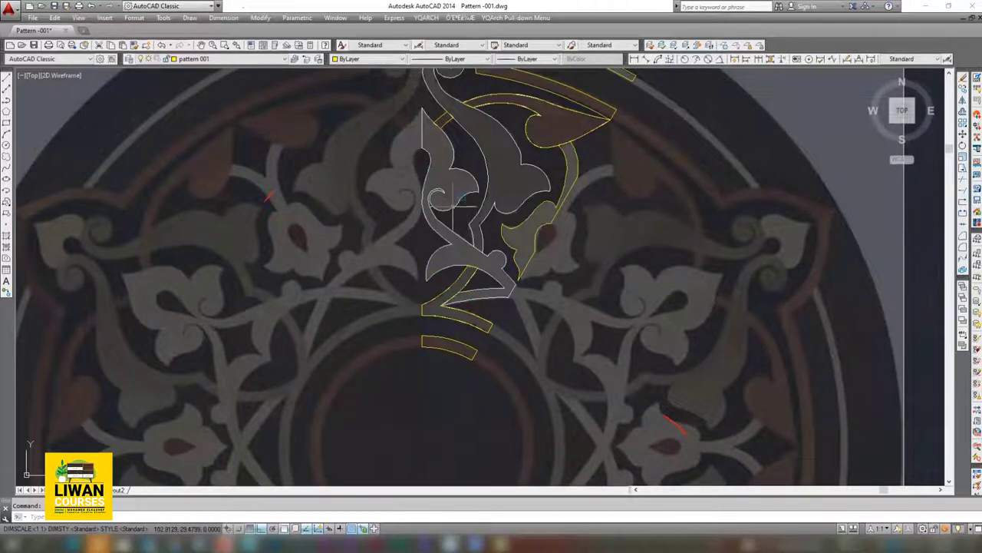
- Pick the second overlapping polyline in the motif and move it into place
left_click(459, 200)
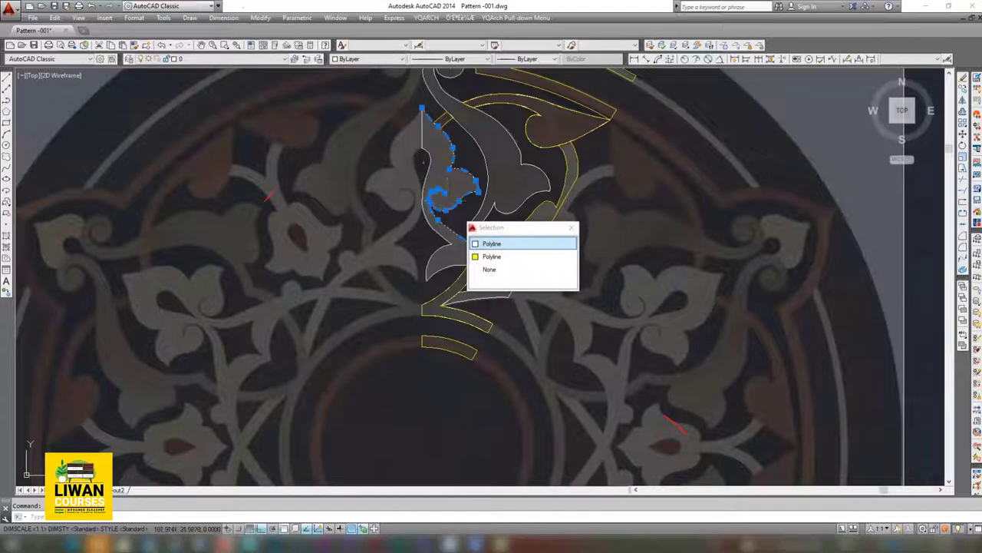
left_click(491, 256)
type("m")
key("Return")
scroll(614, 248, "up", 2)
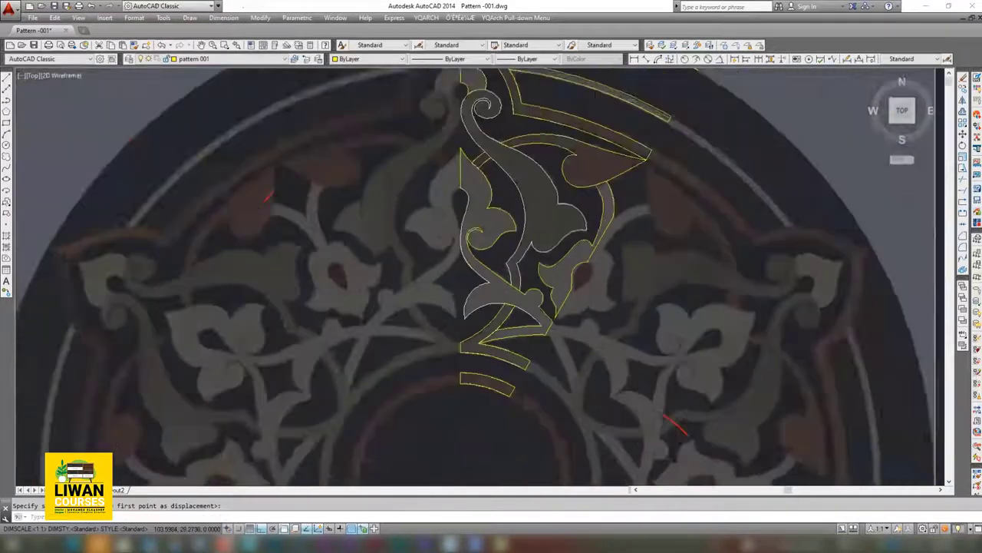
scroll(614, 248, "down", 4)
scroll(520, 202, "up", 2)
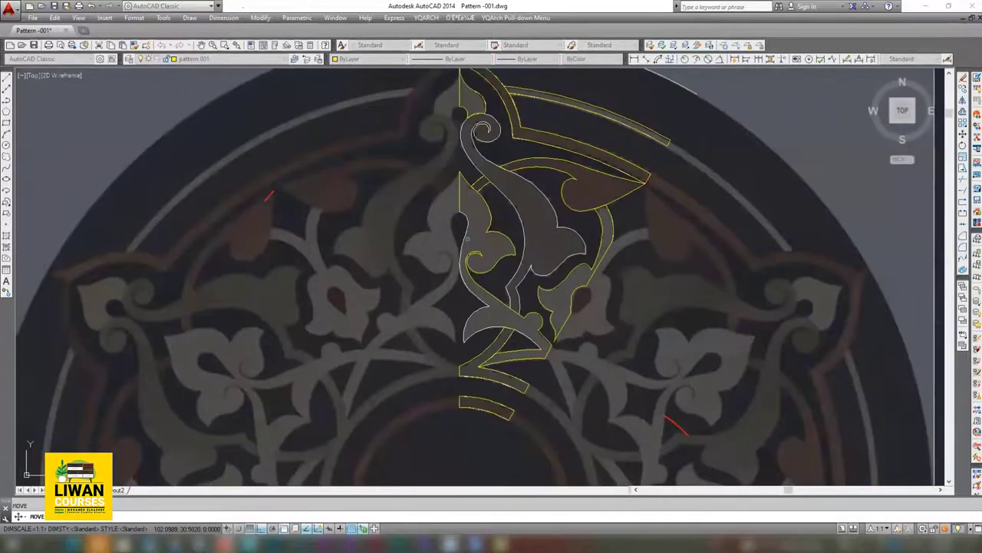
scroll(464, 234, "down", 1)
scroll(464, 234, "down", 1)
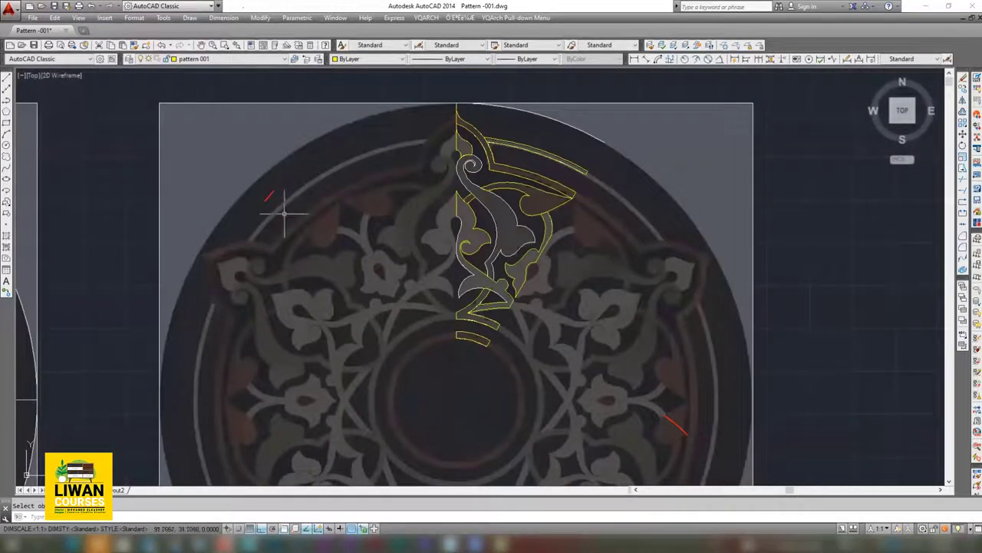
left_click(125, 59)
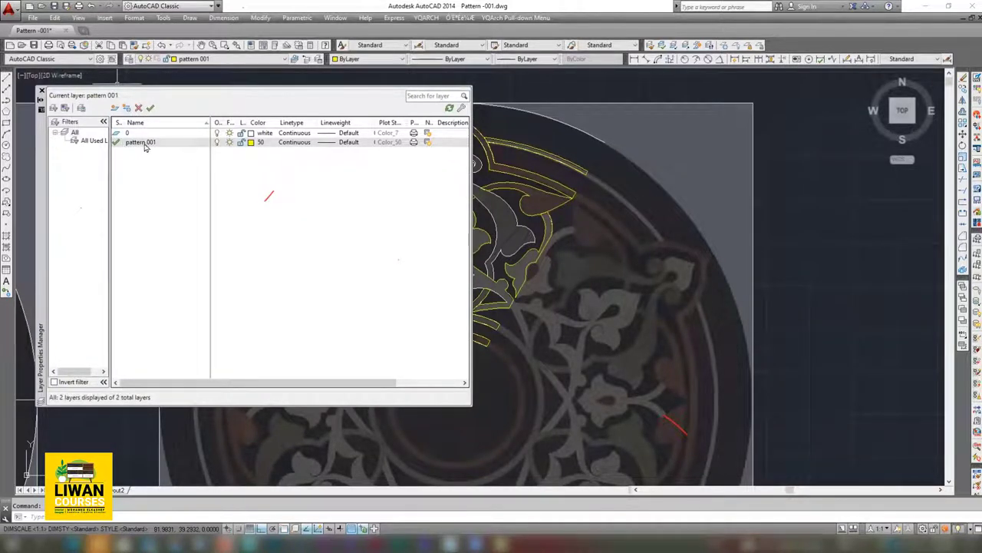
left_click(217, 143)
left_click(403, 261)
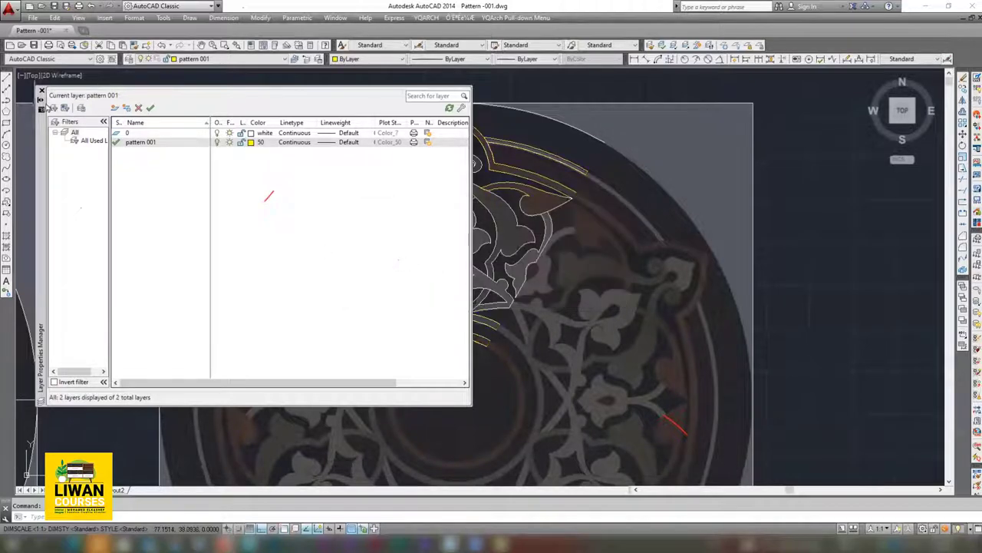
left_click(42, 90)
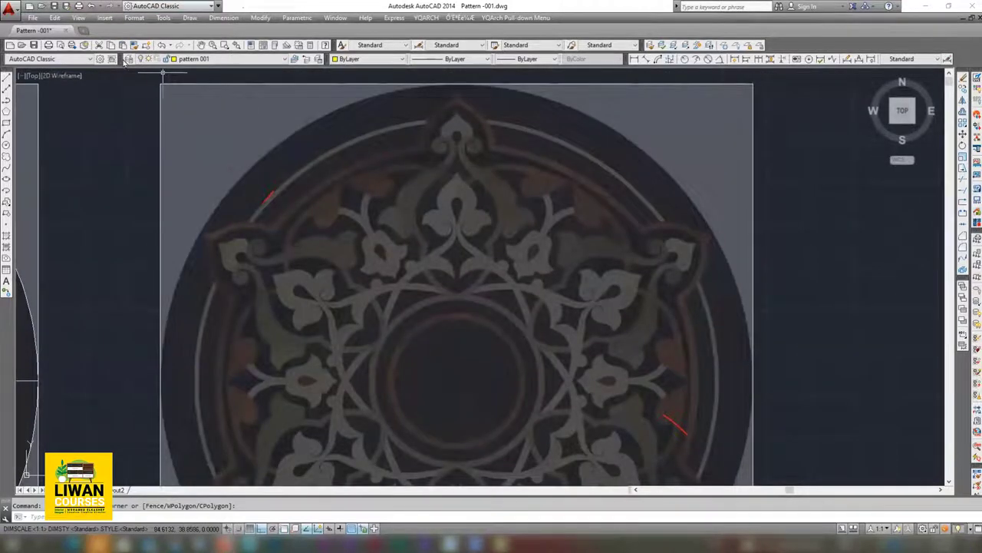
left_click(128, 61)
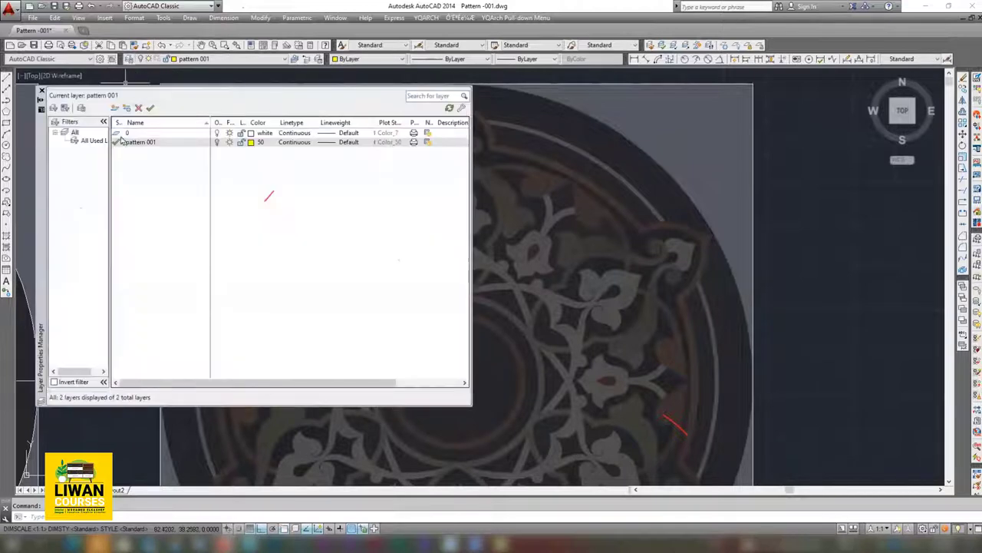
left_click(114, 144)
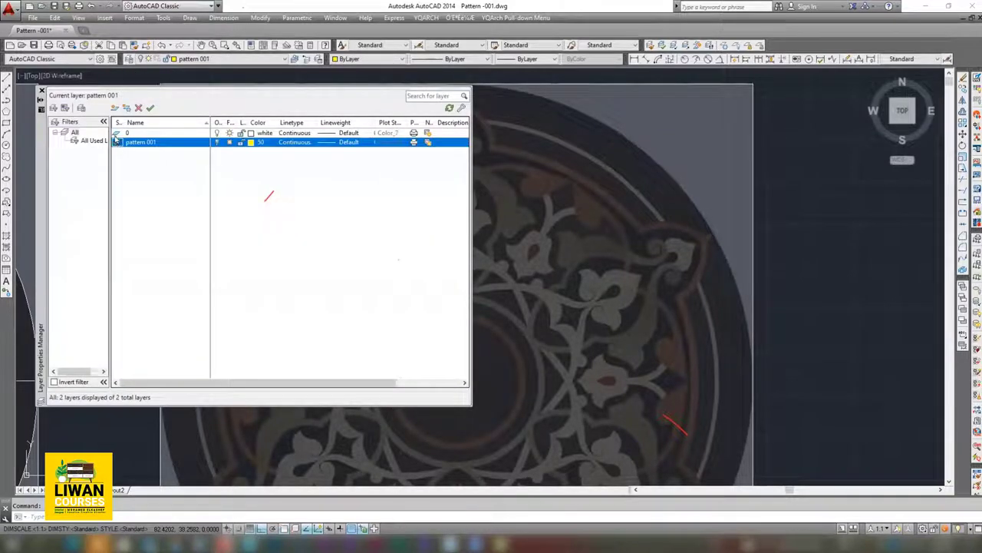
left_click(115, 134)
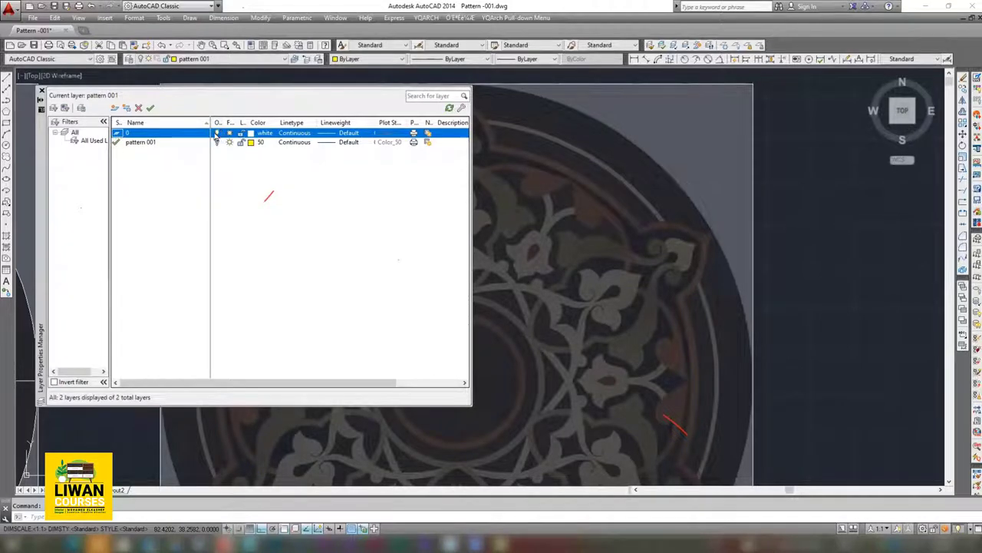
left_click(127, 142)
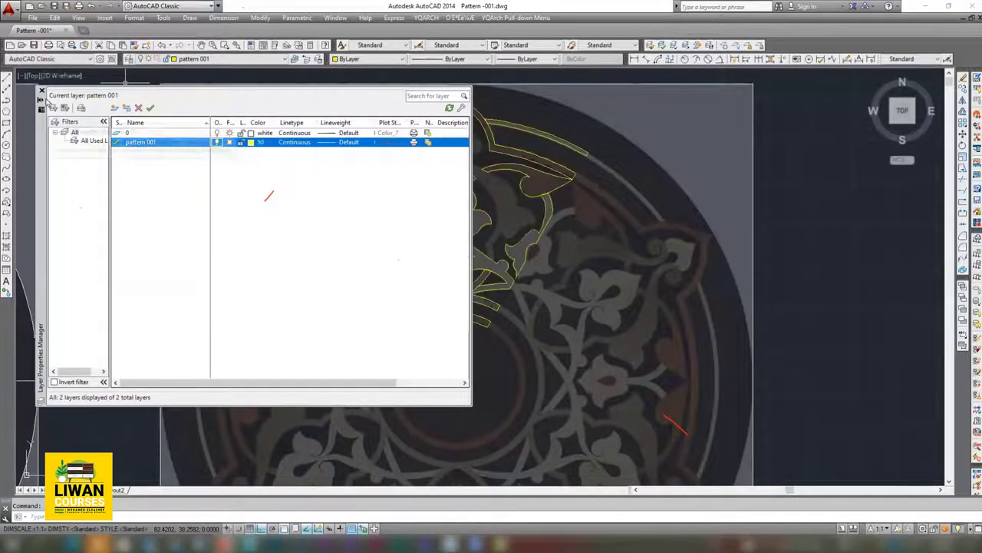
left_click(41, 90)
scroll(350, 188, "down", 4)
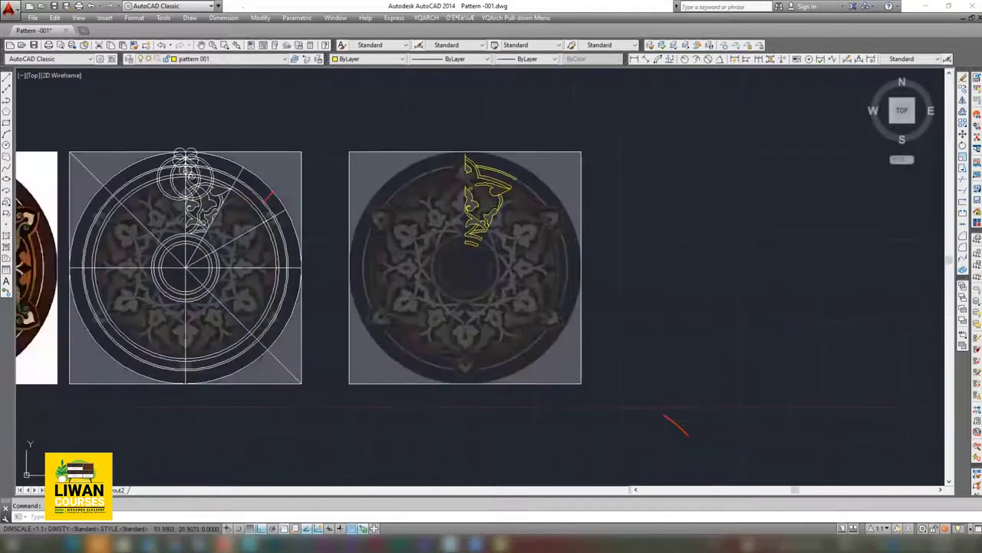
scroll(349, 188, "down", 4)
scroll(349, 189, "up", 2)
scroll(572, 169, "up", 2)
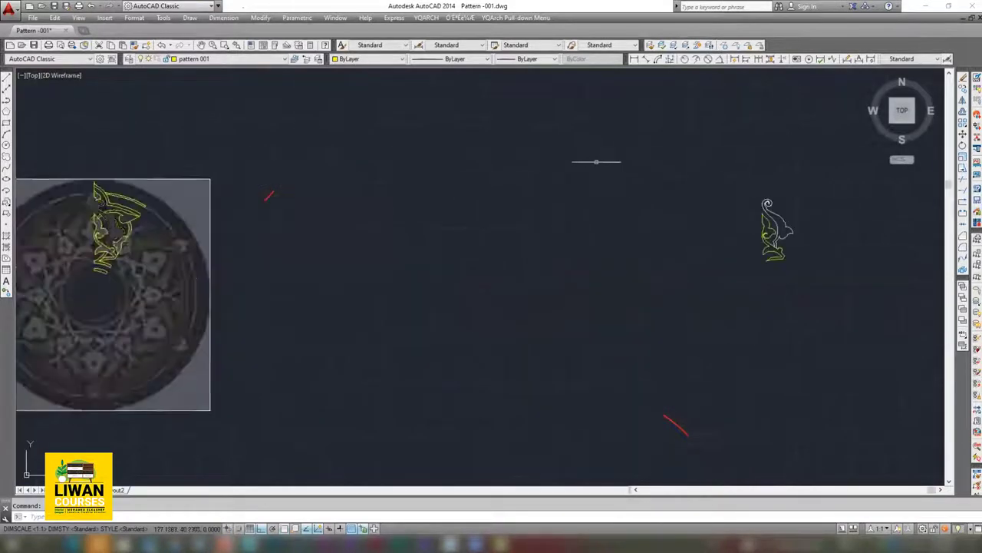
scroll(518, 225, "down", 3)
left_click(518, 226)
scroll(469, 224, "up", 5)
middle_click_drag(407, 231, 621, 215)
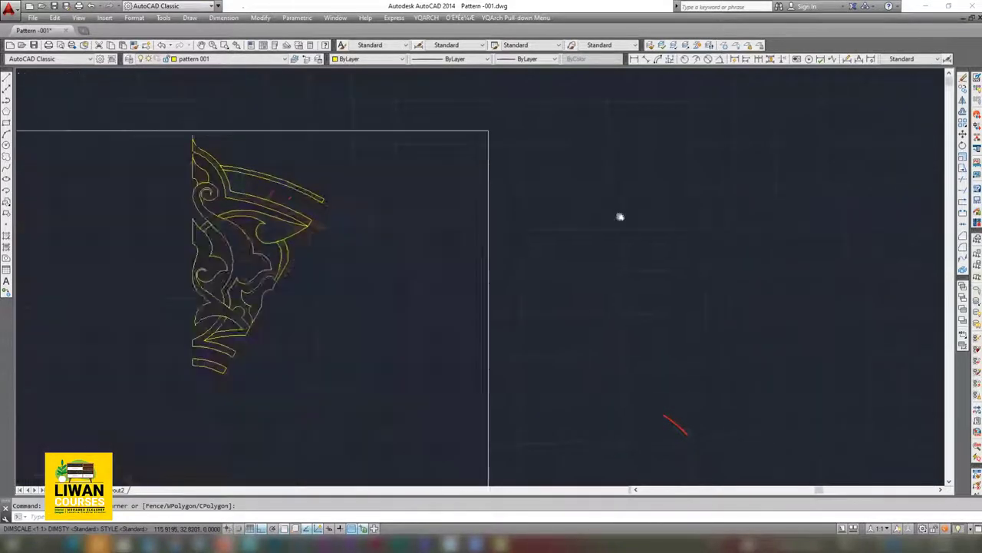
middle_click_drag(438, 248, 531, 225)
scroll(530, 224, "up", 2)
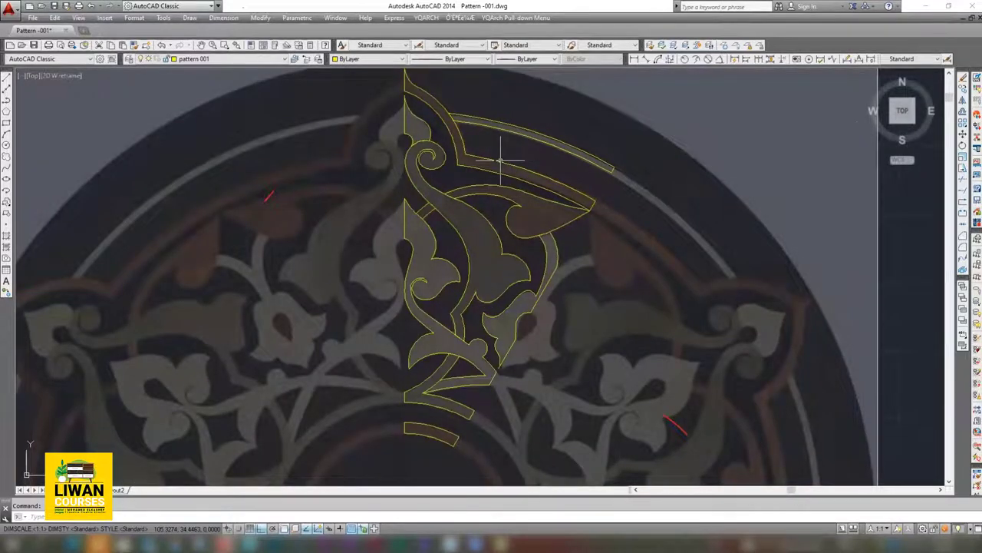
scroll(460, 163, "down", 3)
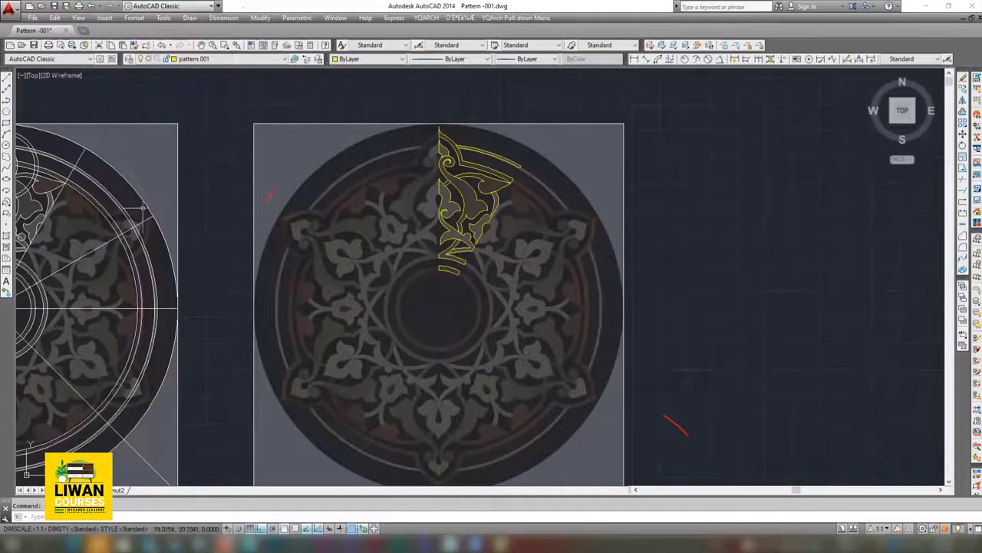
- Draw a vertical construction line through the pattern centre
left_click(7, 92)
scroll(376, 275, "up", 2)
left_click(395, 269)
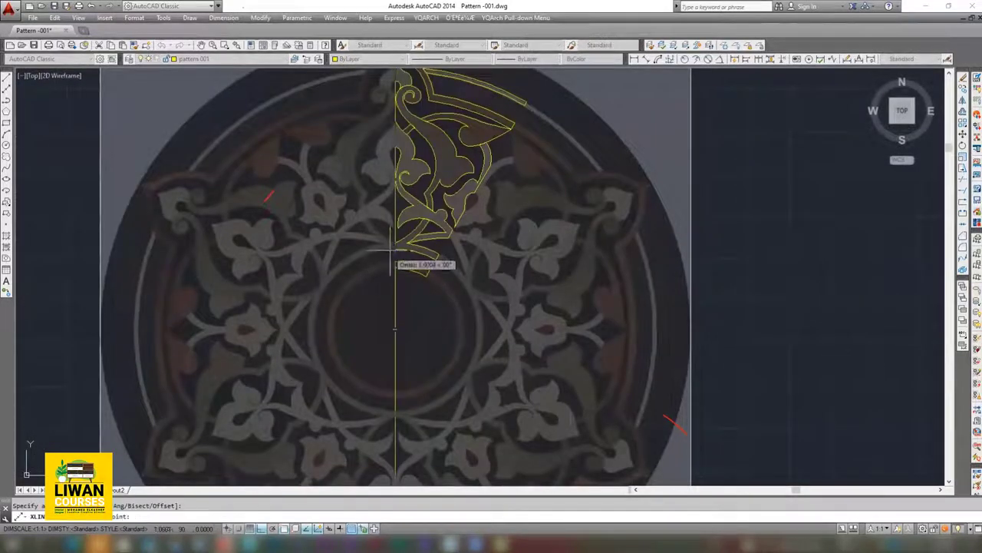
left_click(395, 254)
key("Return")
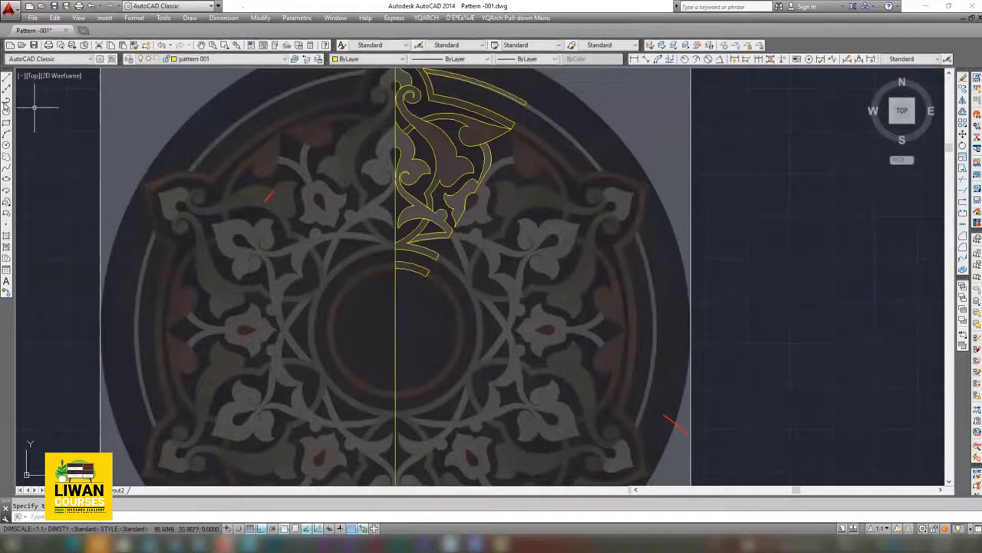
- Draw a second construction line at 60° through the centre along the wedge edge
left_click(7, 92)
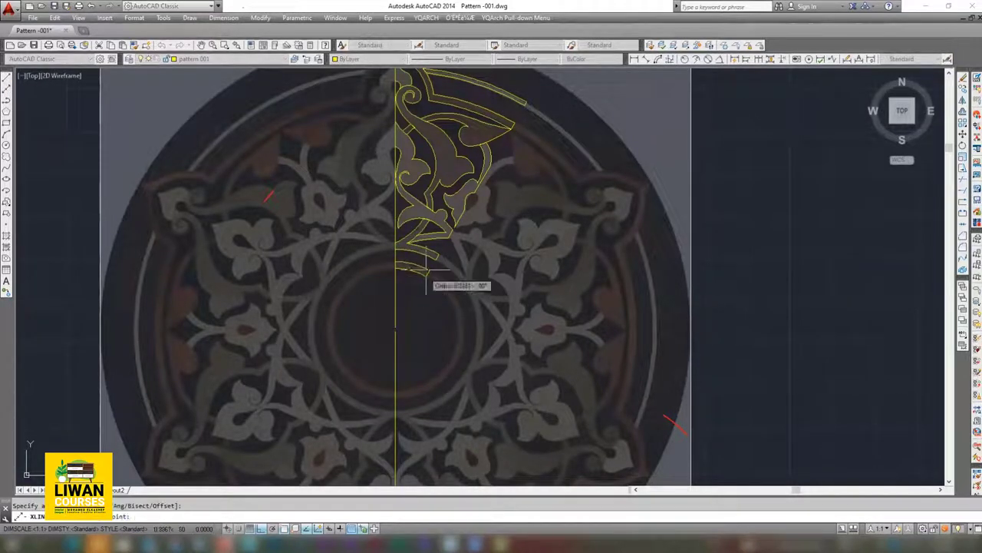
left_click(427, 267)
left_click(435, 255)
key("Return")
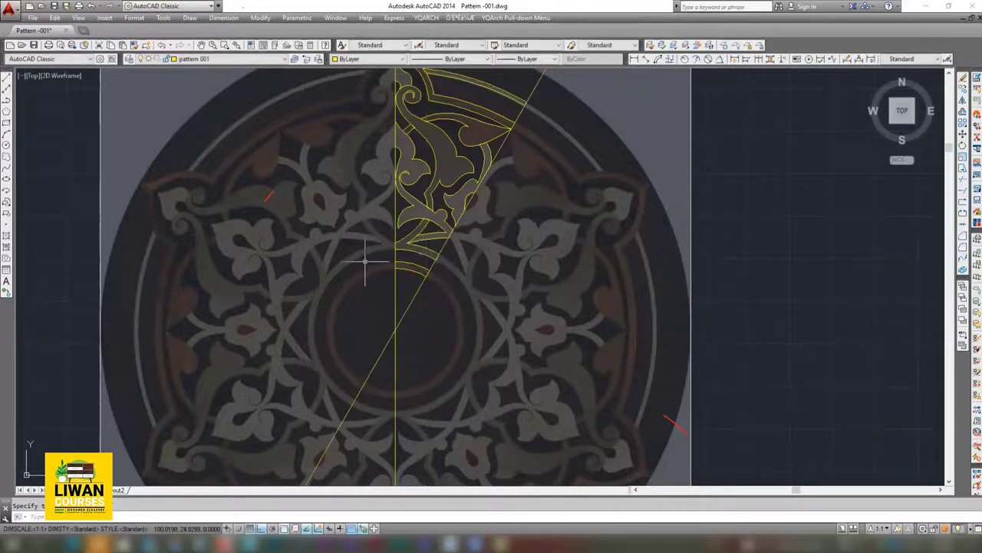
- Trim both construction lines off below the pattern centre
middle_click_drag(366, 262, 374, 256)
left_click(447, 323)
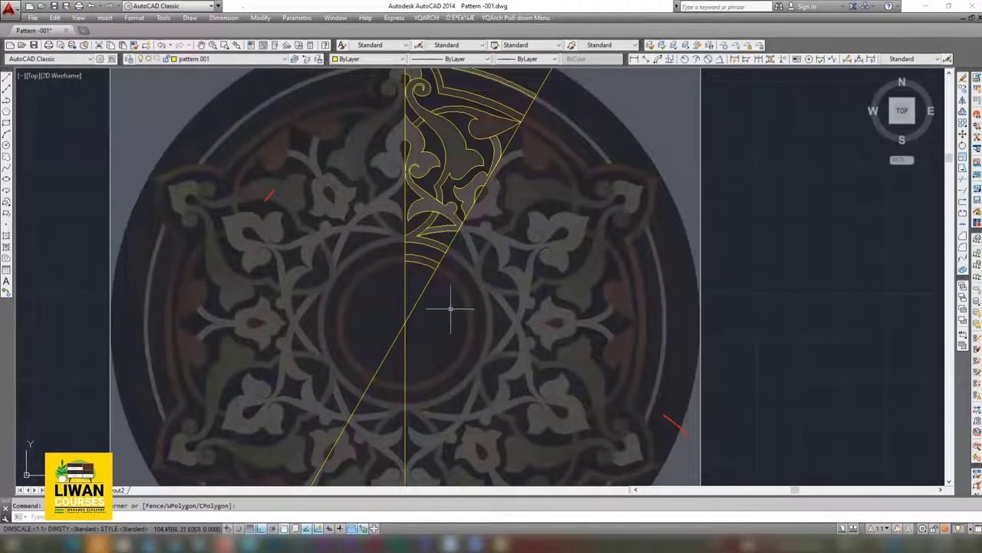
left_click(360, 362)
type("tr")
key("Return")
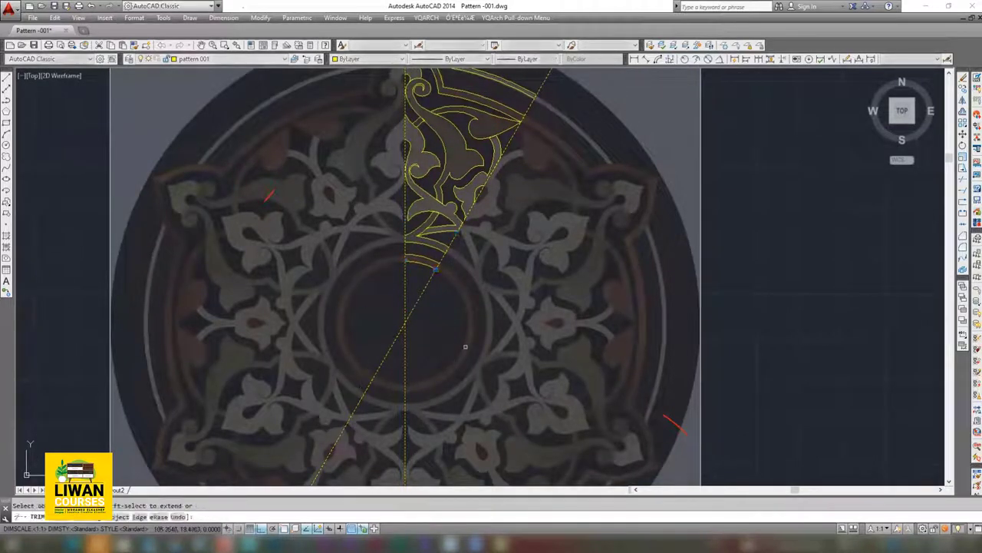
left_click_drag(460, 344, 361, 384)
scroll(368, 305, "down", 2)
- Trim the line ends above the image's top edge, using the image border as boundary
middle_click_drag(376, 219, 386, 289)
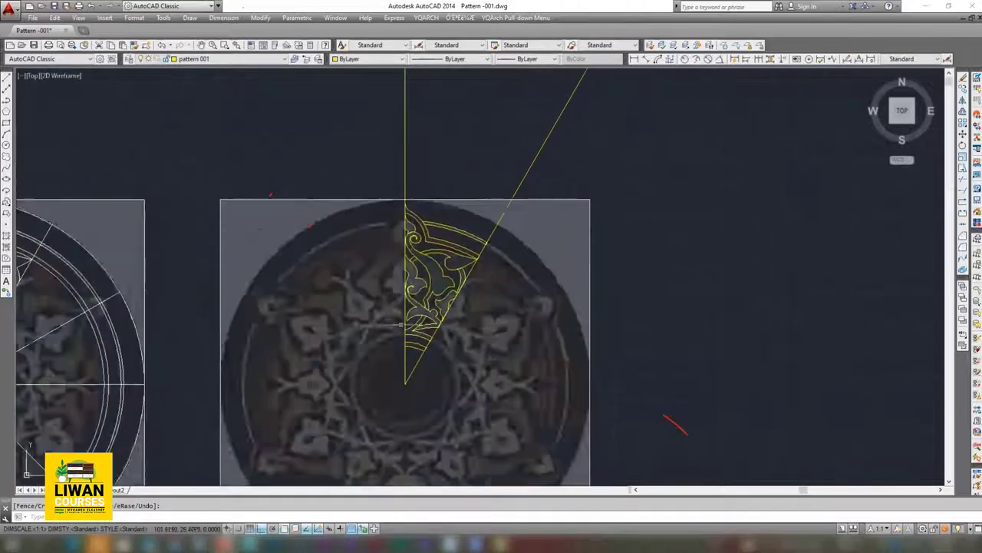
scroll(432, 236, "up", 2)
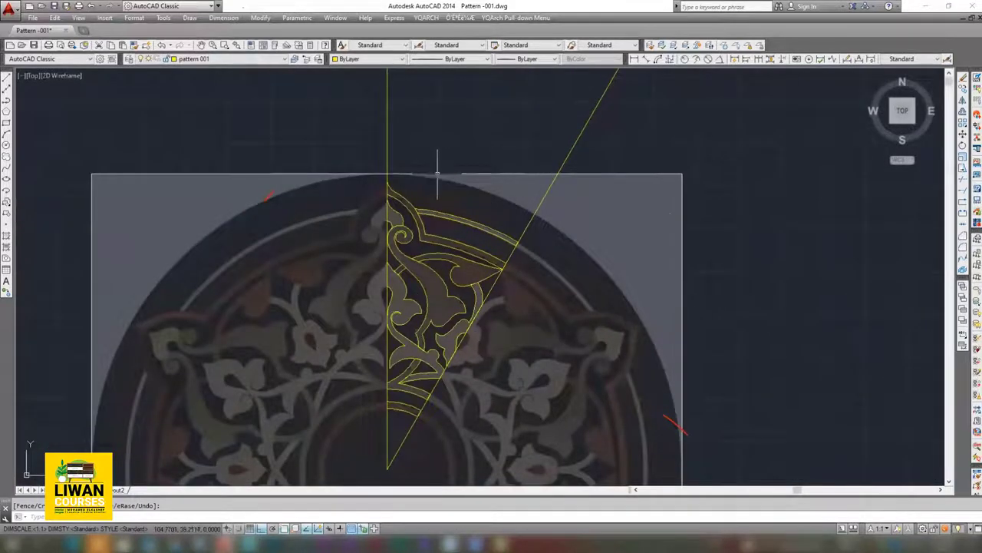
left_click(438, 174)
left_click(467, 131)
key("Return")
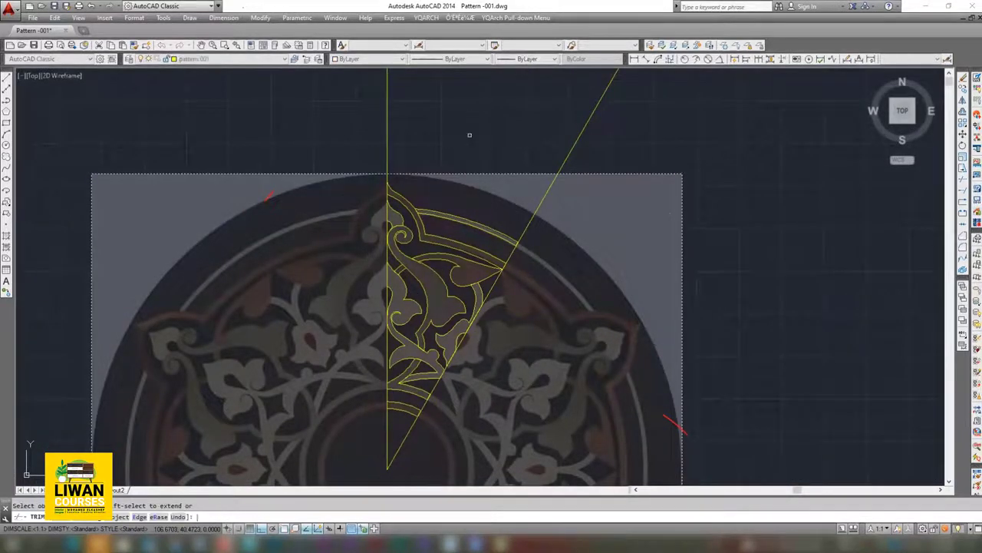
mouse_move(609, 108)
left_mouse_down()
mouse_move(449, 157)
mouse_move(343, 134)
left_mouse_up()
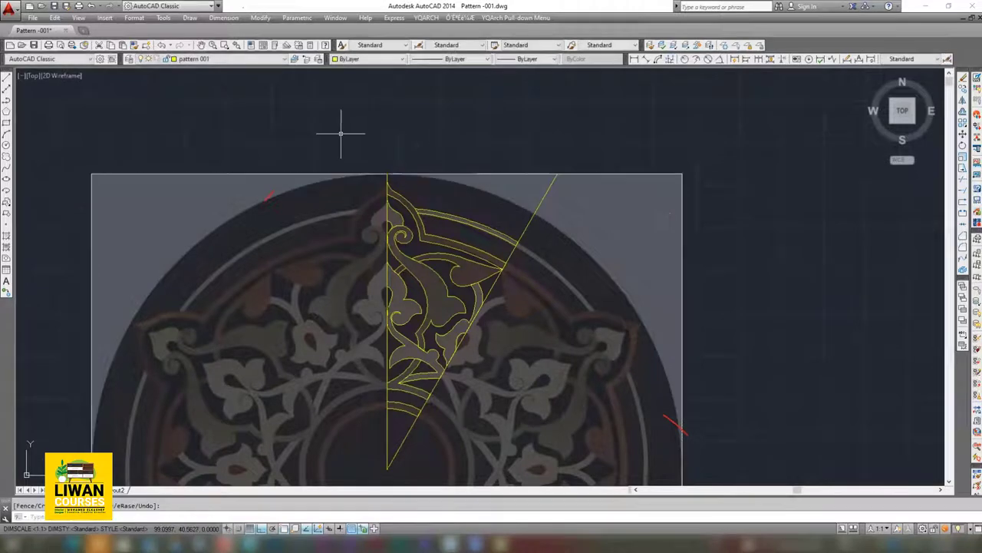
middle_click_drag(351, 219, 399, 195)
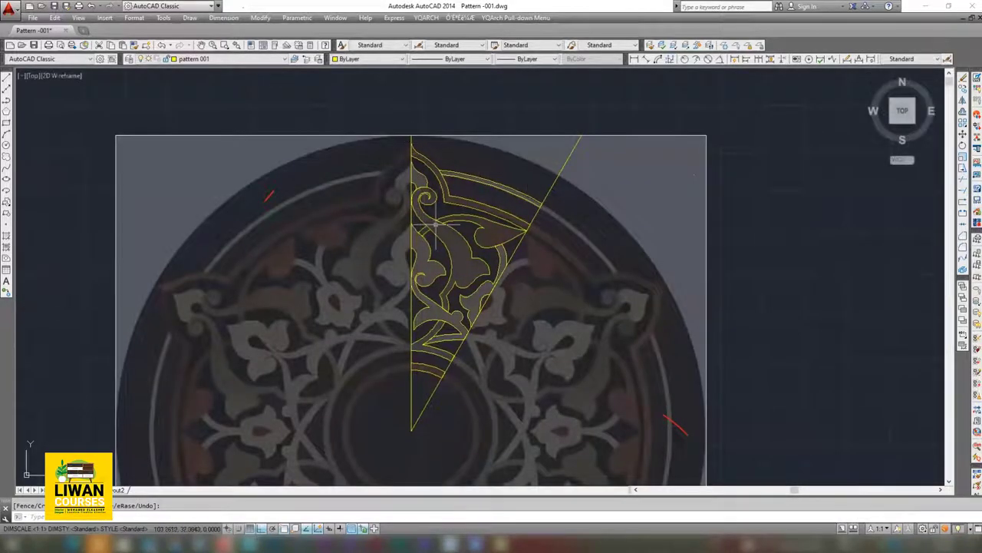
- Draw a circle centred on the pattern centre
left_click(6, 146)
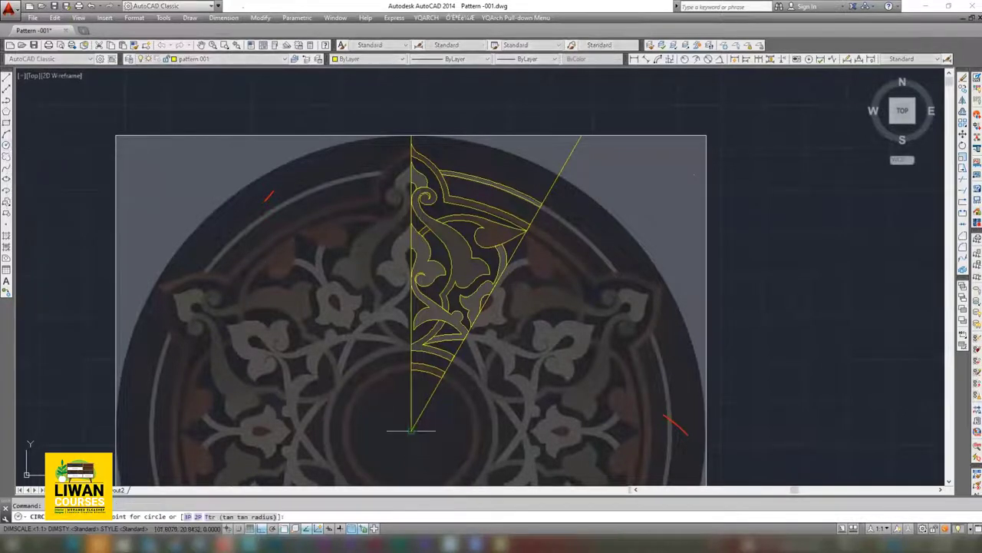
left_click(412, 432)
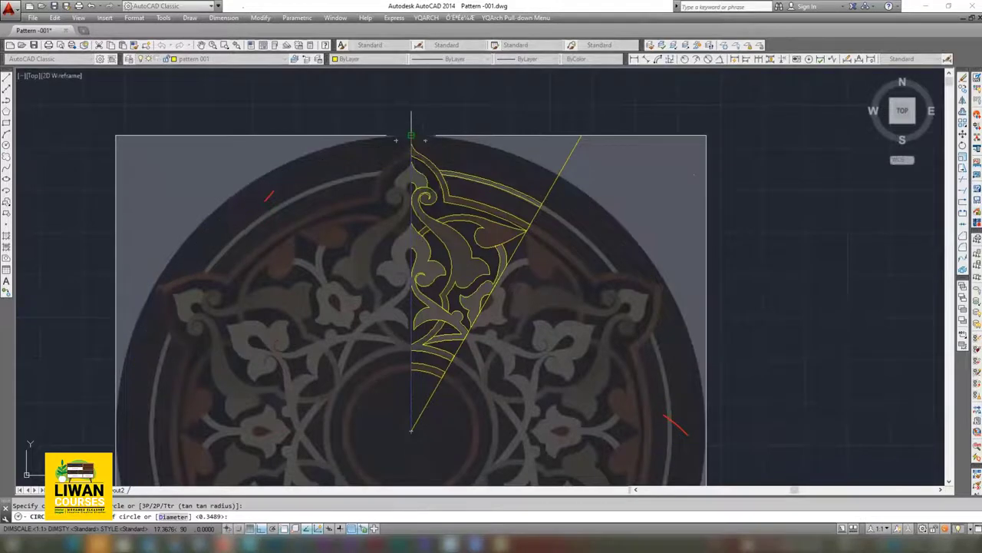
middle_click_drag(442, 185, 437, 208)
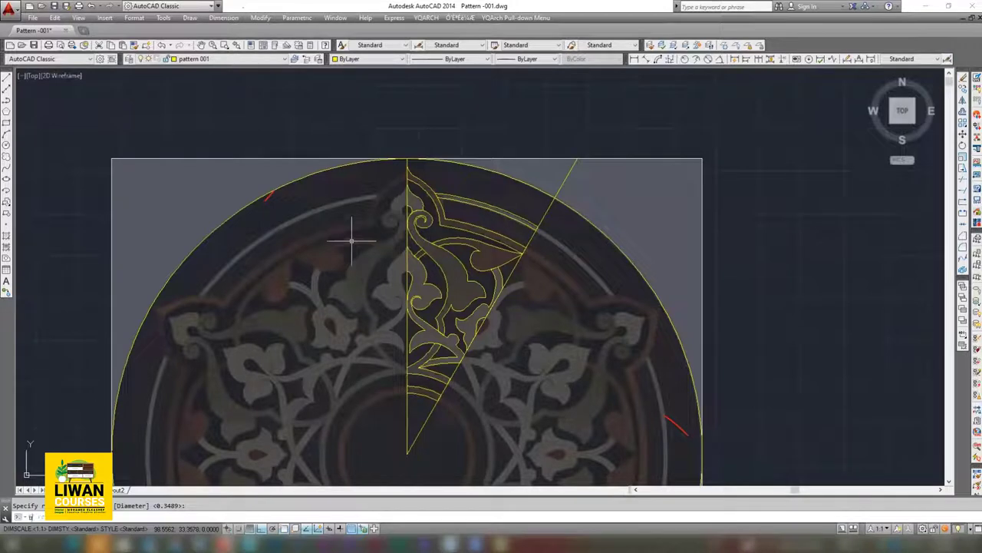
key("Escape")
- Create a boundary inside the wedge between the outer arc and the diagonal line
type("bo")
key("Return")
left_click(390, 124)
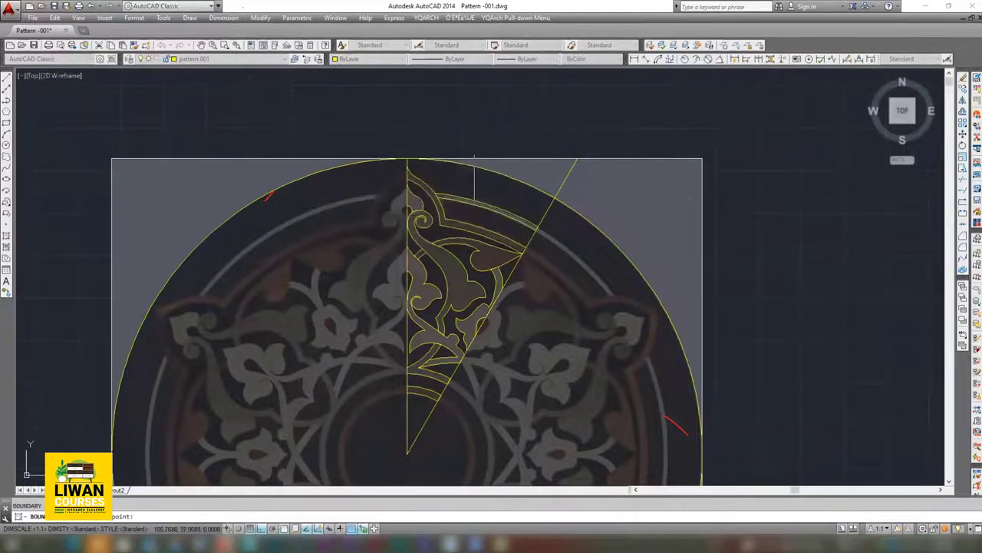
left_click(544, 206)
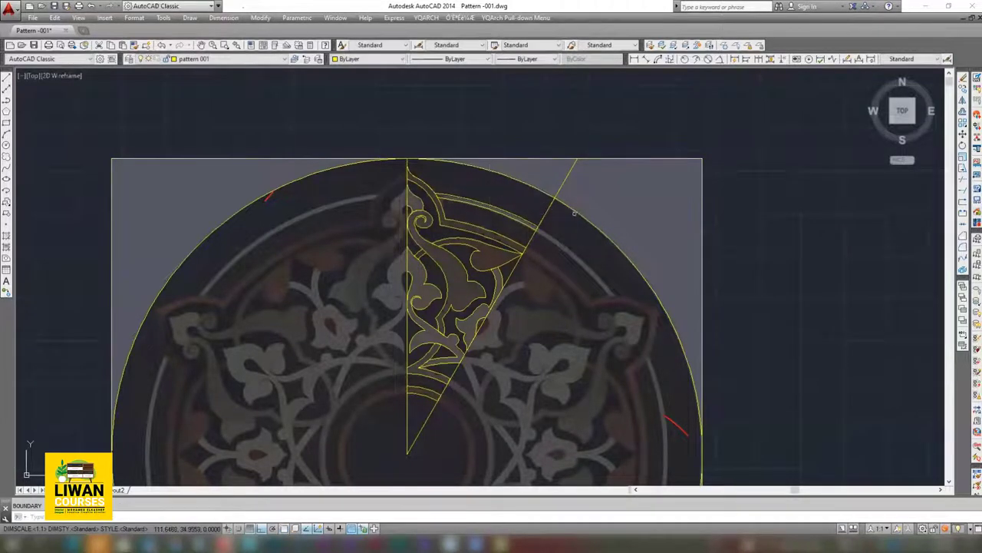
key("Return")
- Move the diagonal and vertical guide lines from the yellow pattern layer onto layer 0
middle_click_drag(526, 228, 528, 222)
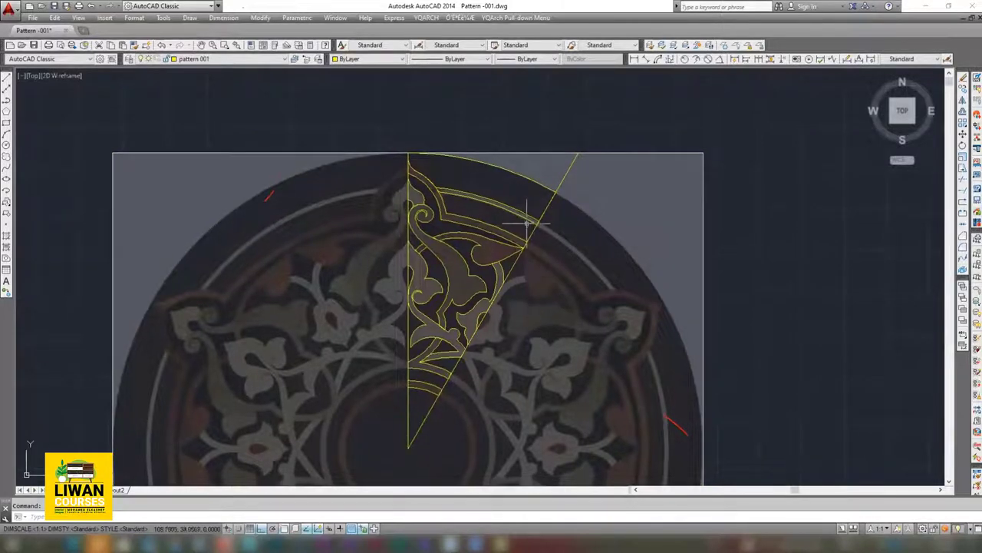
left_click(572, 163)
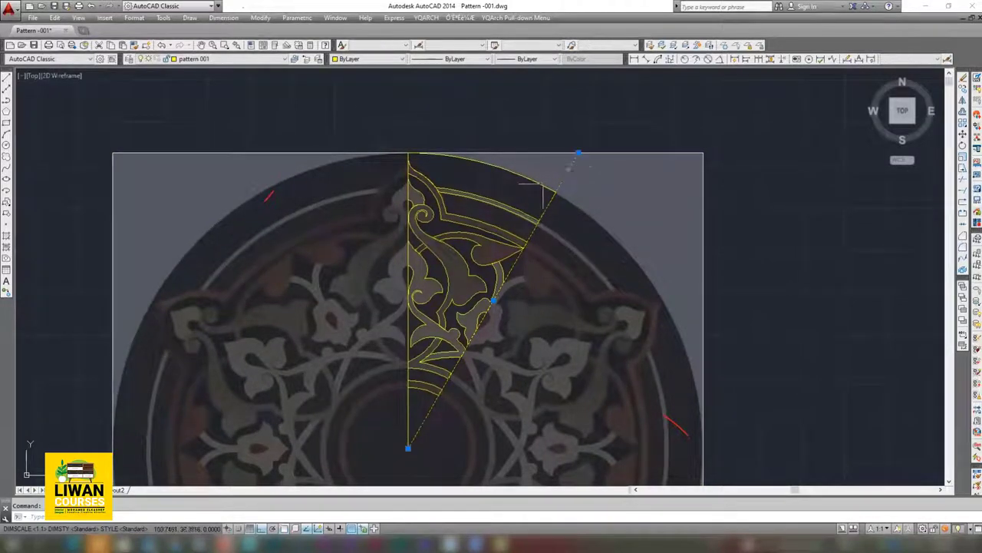
left_click(223, 59)
left_click(223, 67)
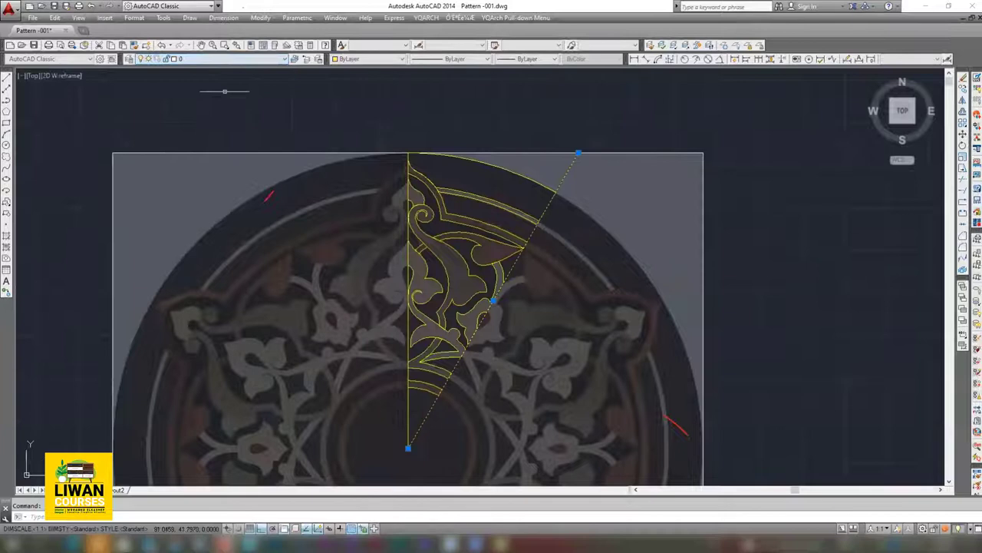
left_click(408, 418)
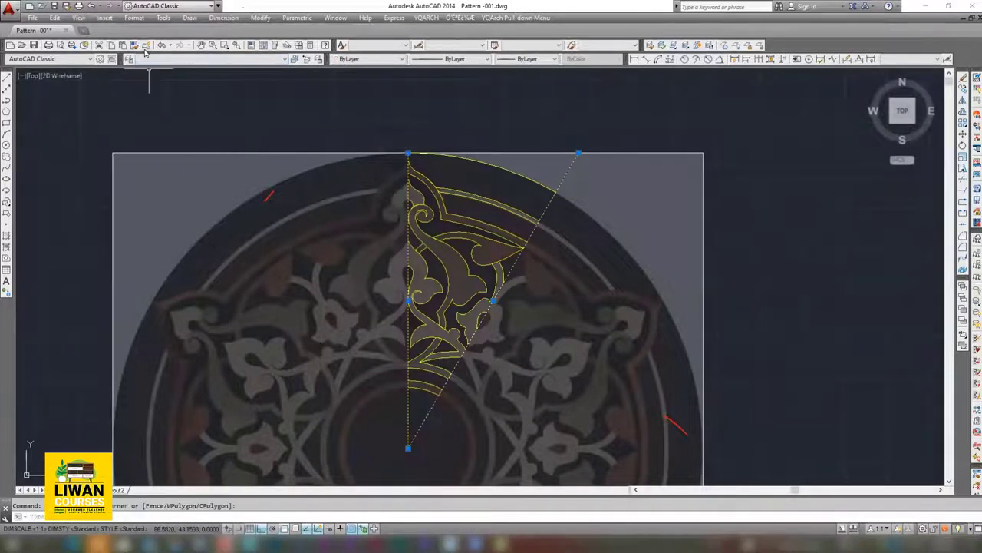
left_click(151, 62)
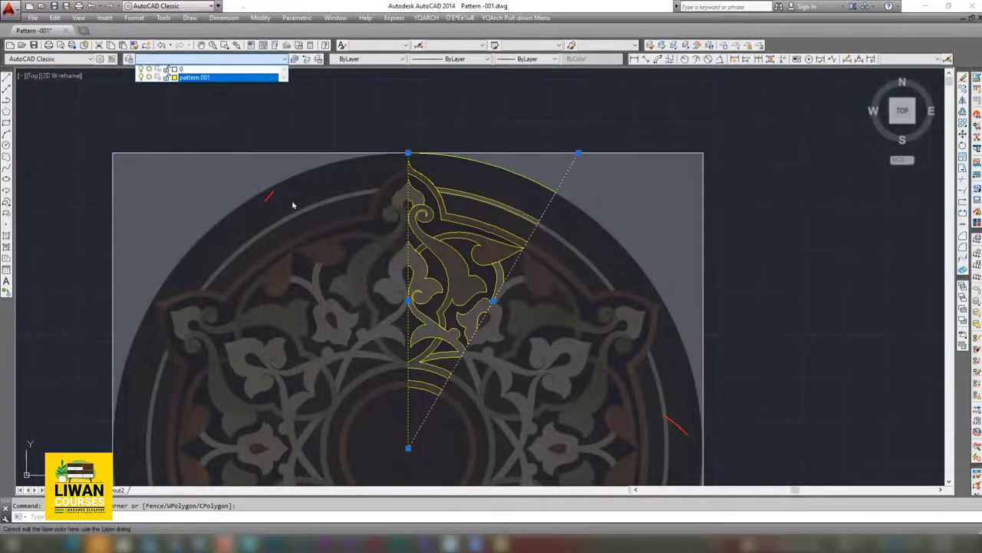
left_click(207, 79)
key("Escape")
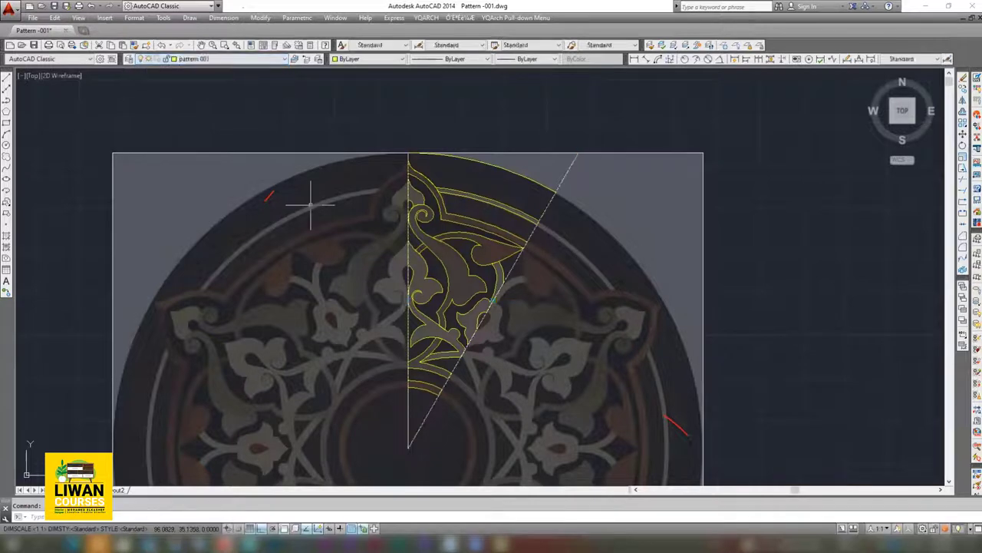
scroll(317, 206, "down", 2)
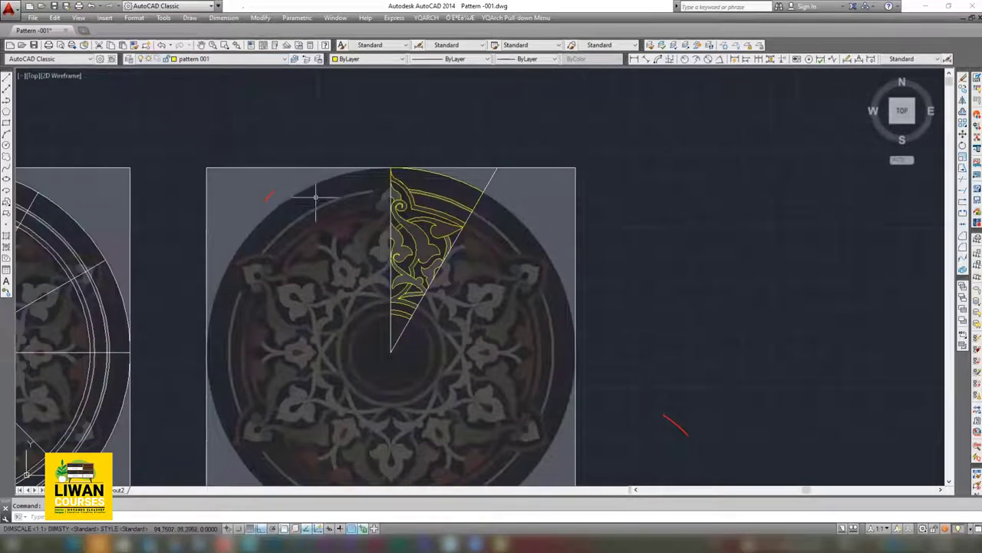
scroll(337, 203, "up", 2)
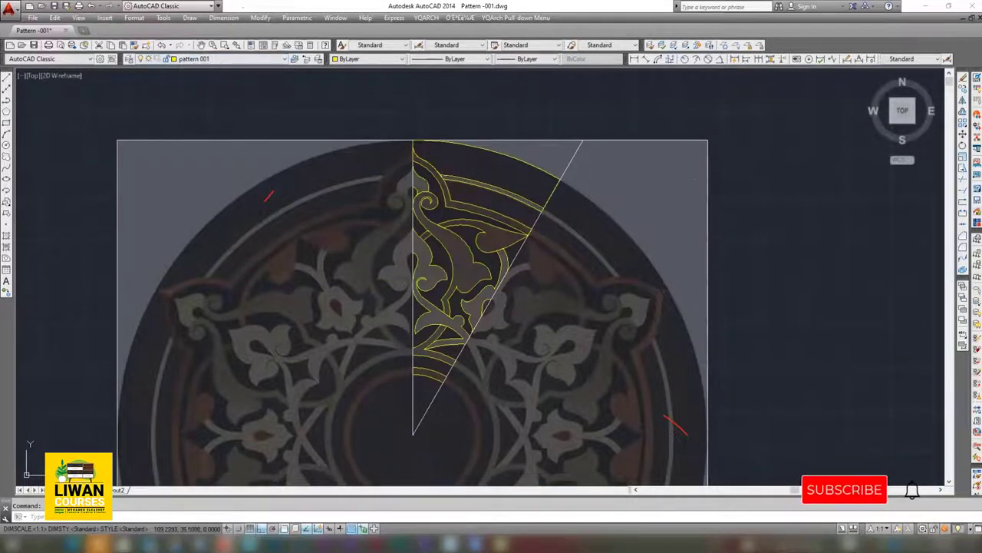
- Select the 12 traced wedge objects, excluding the reference frame and the diagonal and vertical guide lines
left_click(557, 117)
left_click(377, 436)
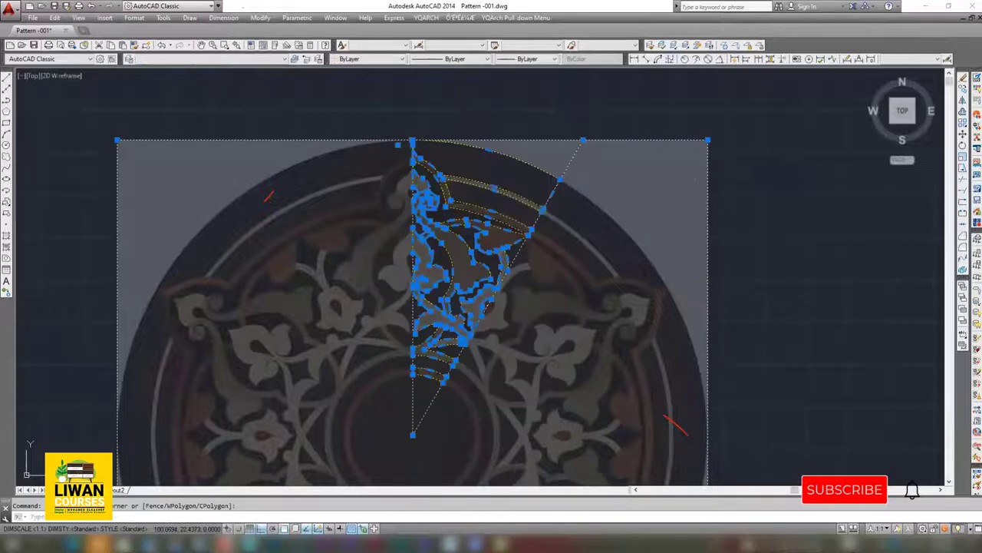
left_click(599, 123, "shift")
left_click(570, 149, "shift")
left_click(358, 115, "shift")
left_click(308, 198, "shift")
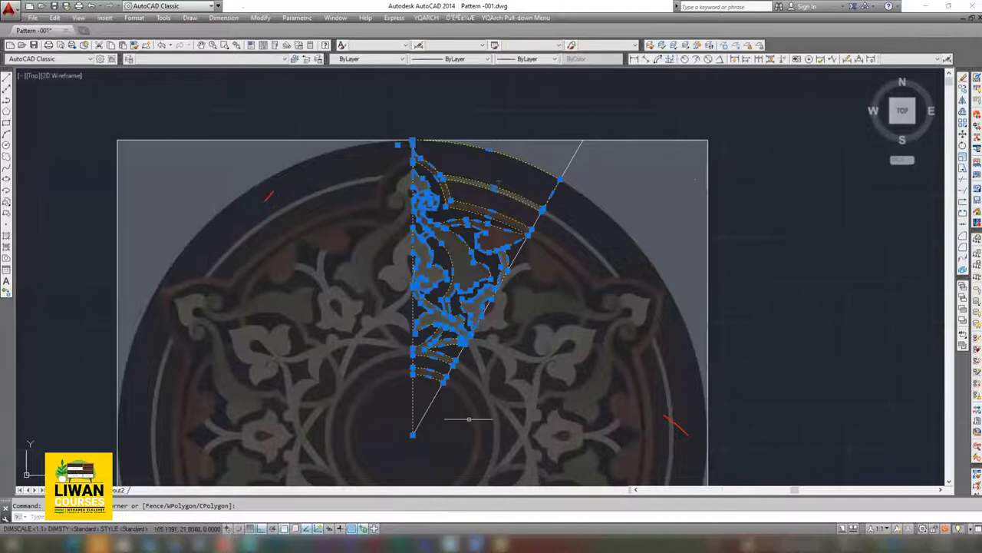
left_click(461, 414, "shift")
left_click(376, 452, "shift")
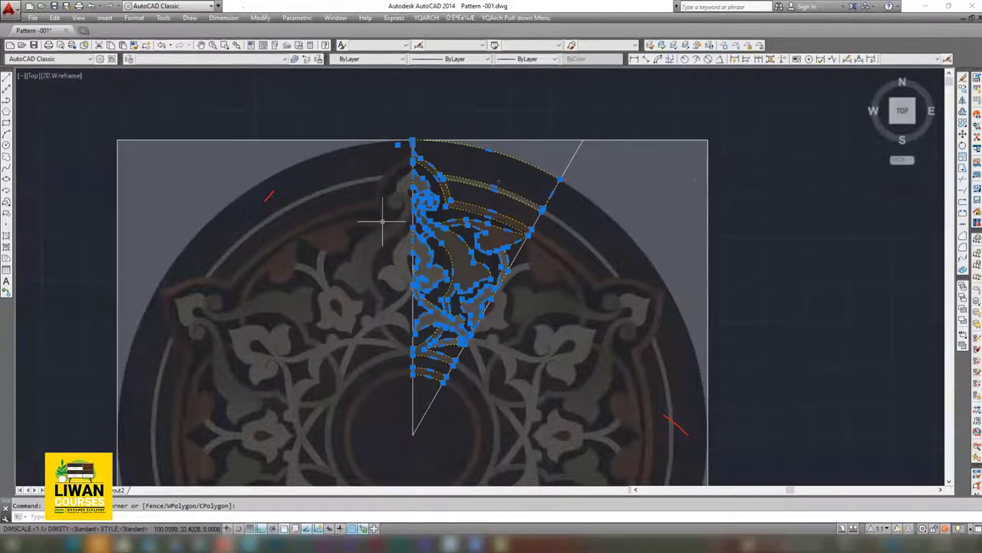
scroll(385, 217, "up", 5)
scroll(387, 213, "down", 5)
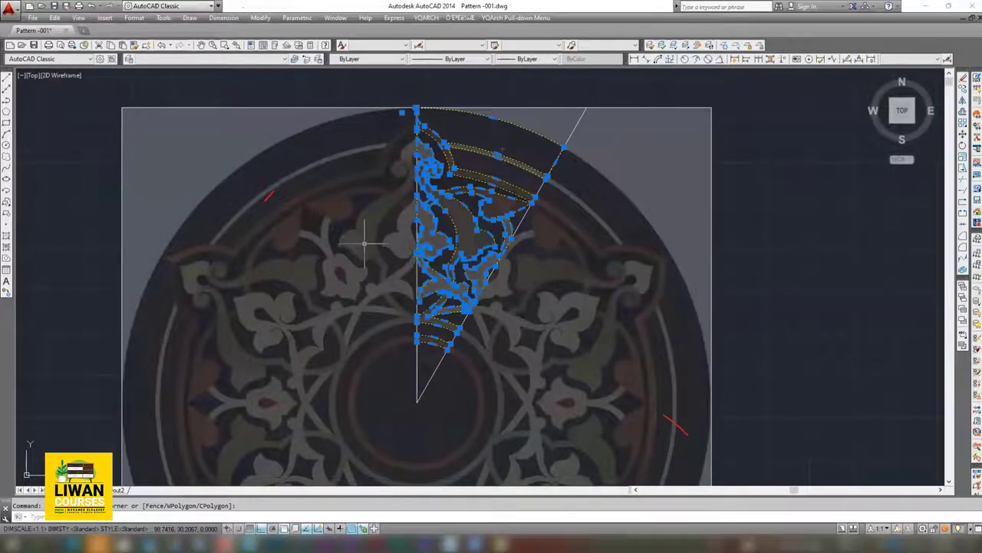
- Define the selection as block 'pattern 001' with its base point at the circle centre
type("b")
key("Return")
type("pattern 001")
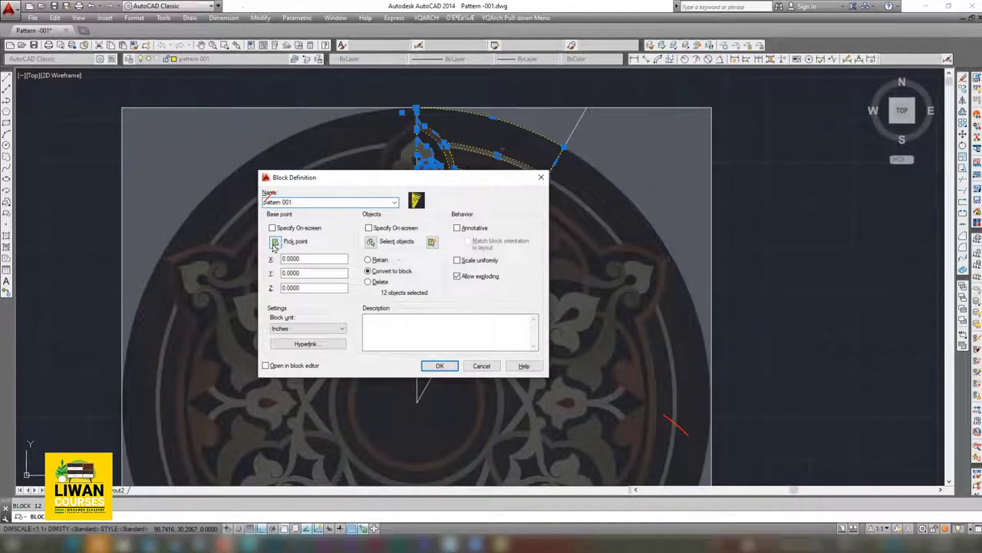
left_click(275, 242)
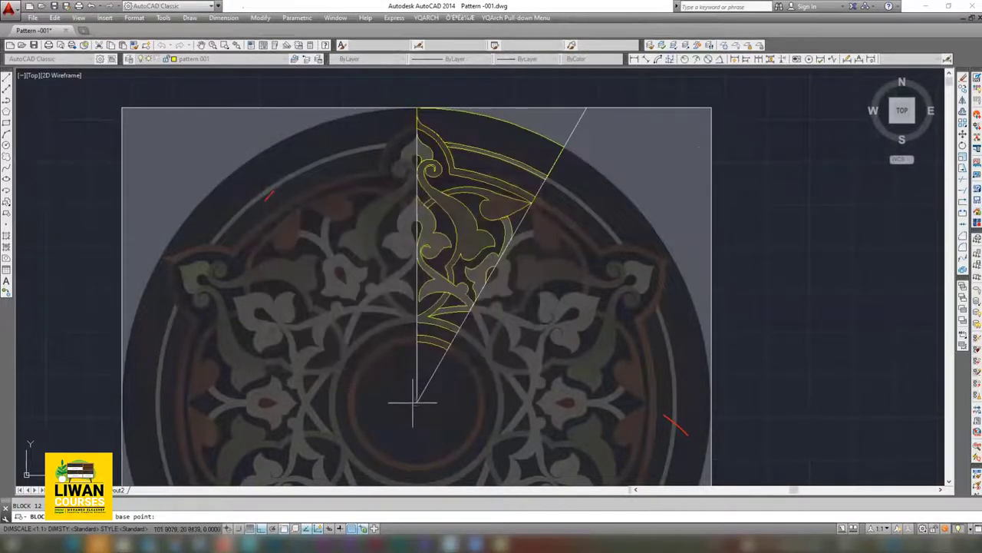
left_click(417, 402)
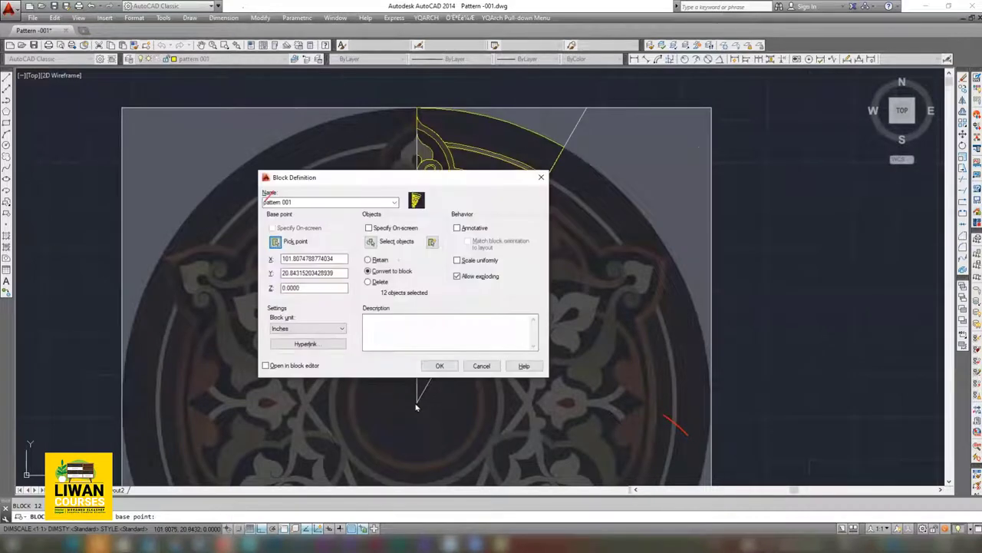
left_click(439, 366)
- Mirror the pattern block about the diagonal line from the centre, keeping the original
middle_click_drag(384, 237, 373, 204)
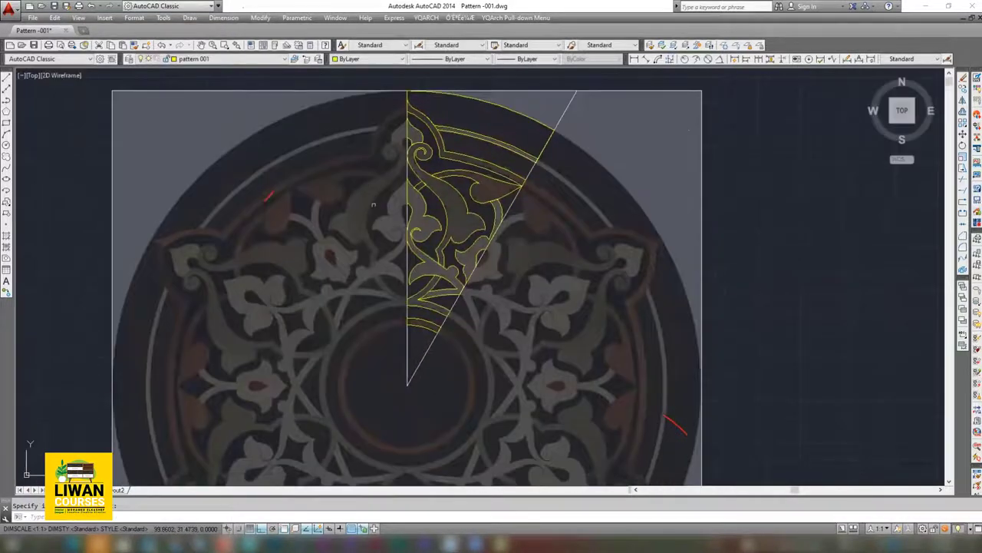
left_click(464, 154)
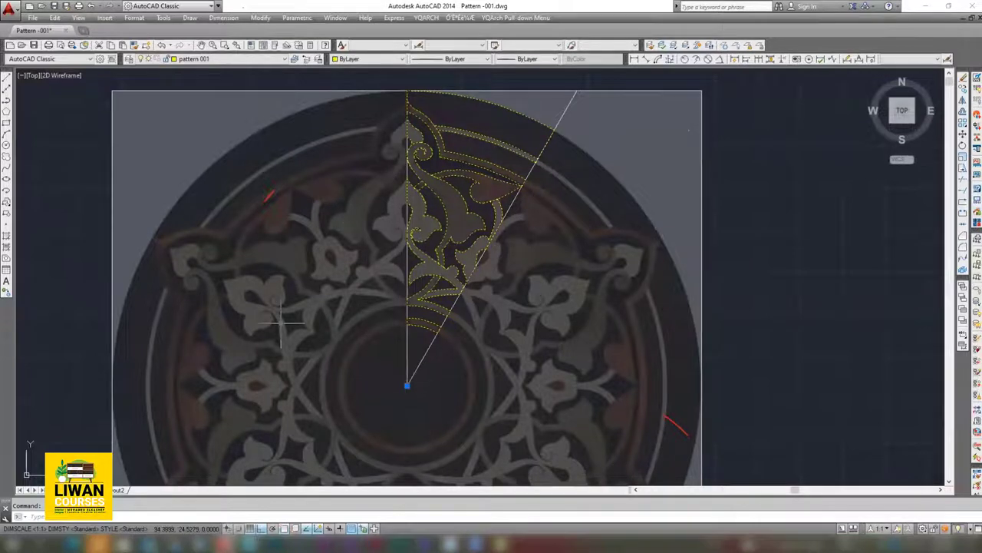
type("mi")
key("Return")
left_click(407, 386)
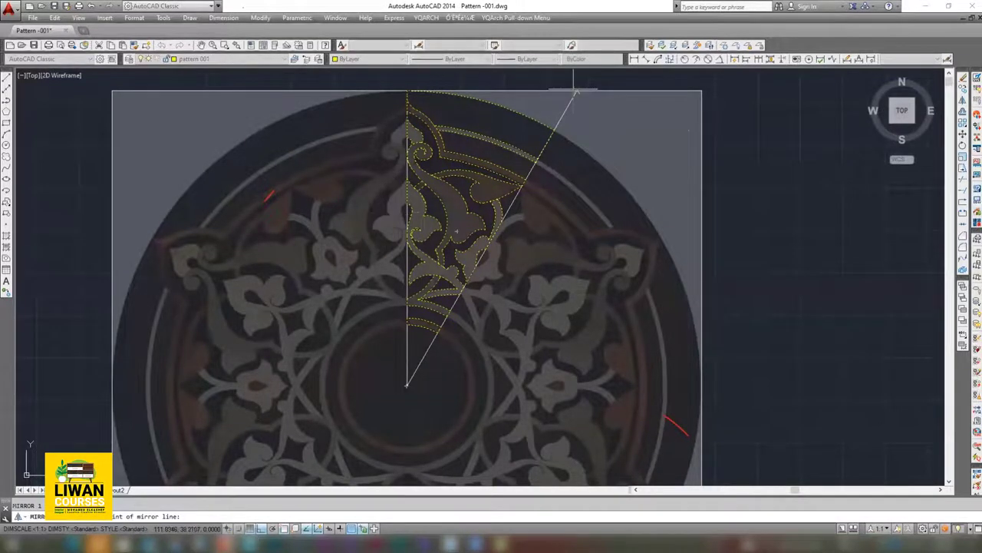
left_click(576, 90)
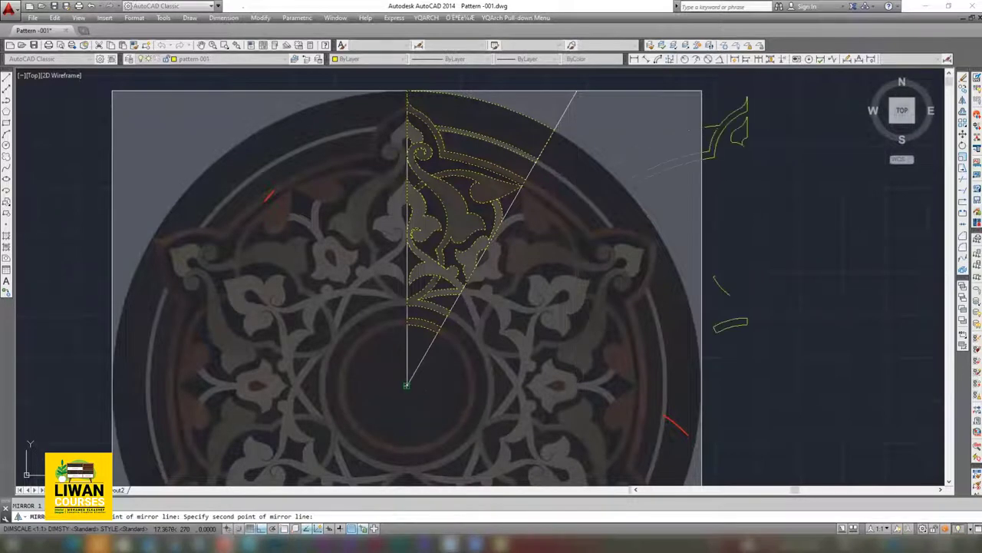
key("Return")
- Mirror the ornament again about a line from its tip to the circle centre, keeping the source
middle_click_drag(500, 363, 460, 320)
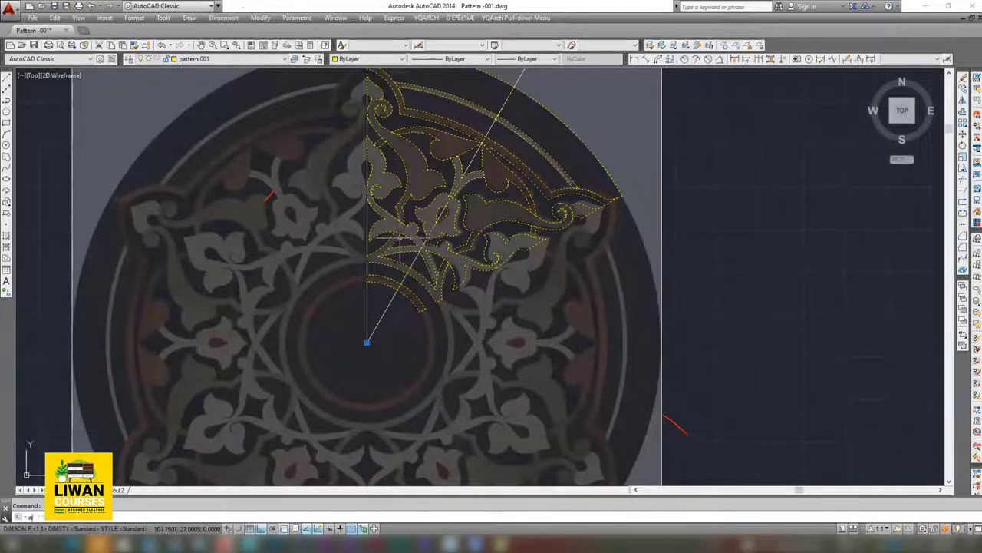
key("Return")
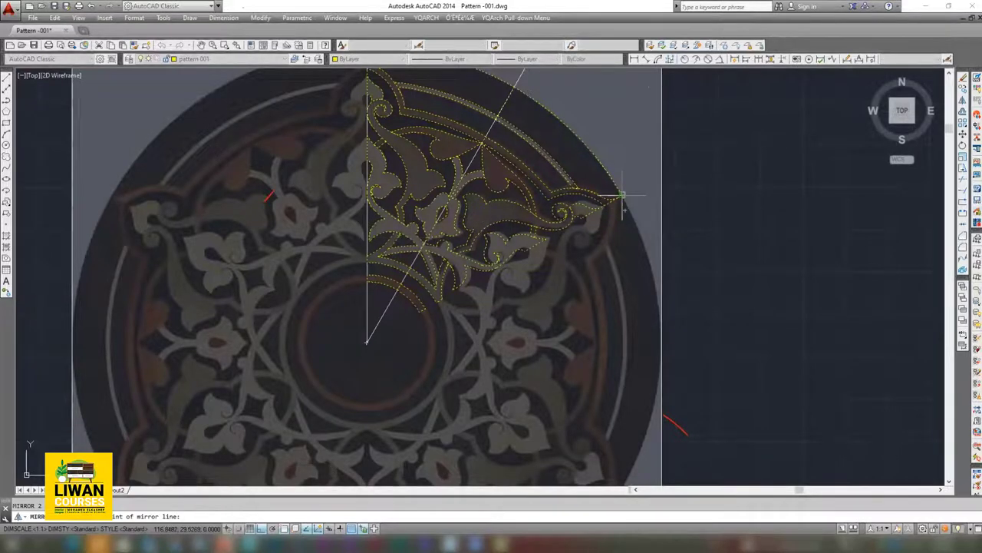
scroll(623, 197, "up", 5)
left_click(607, 204)
scroll(511, 259, "down", 5)
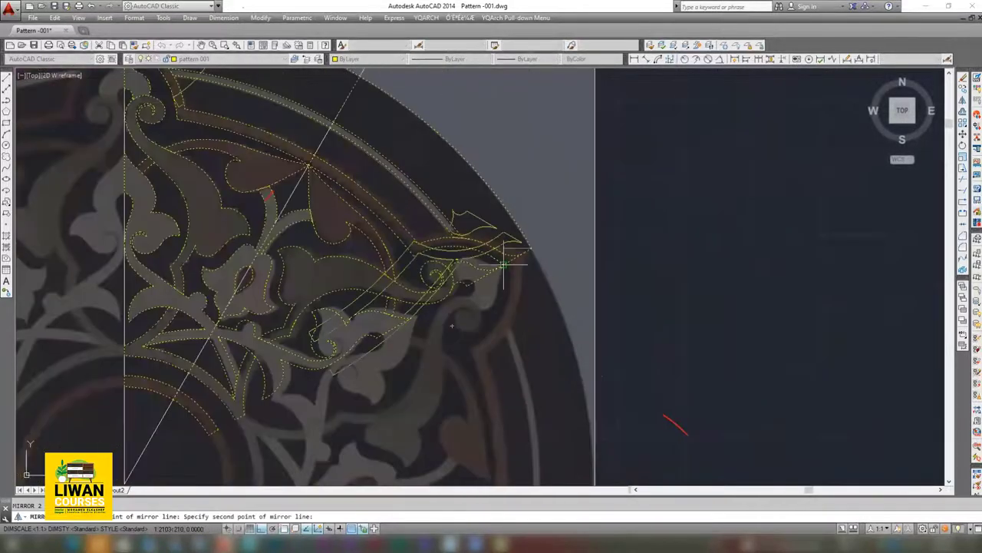
scroll(166, 446, "up", 1)
middle_click_drag(166, 445, 264, 340)
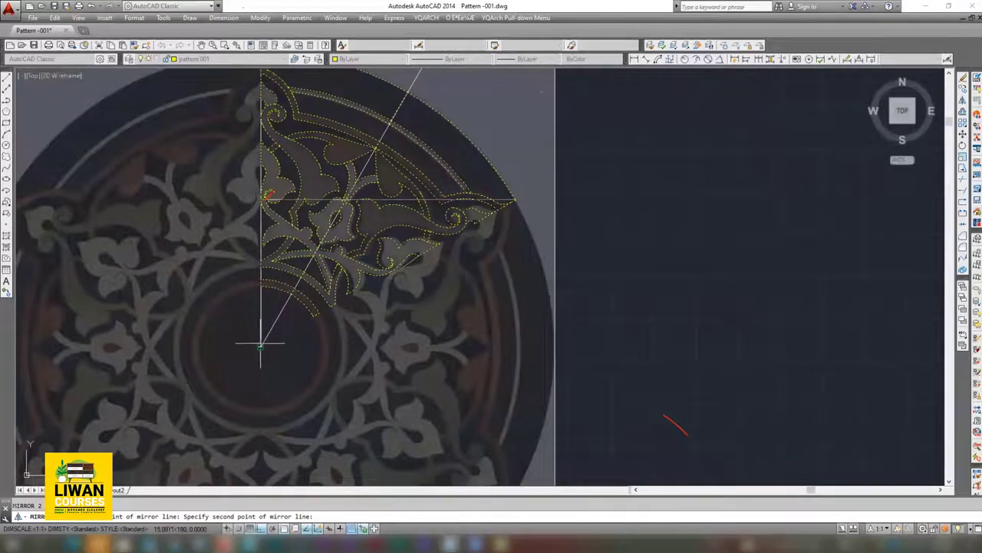
left_click(263, 340)
middle_click_drag(334, 332, 369, 217)
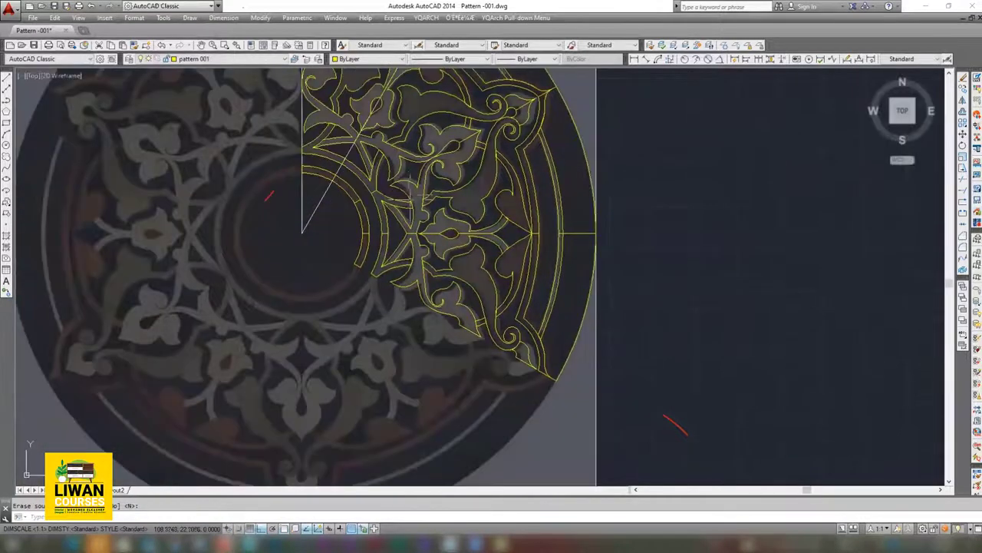
scroll(414, 208, "down", 2)
key("Return")
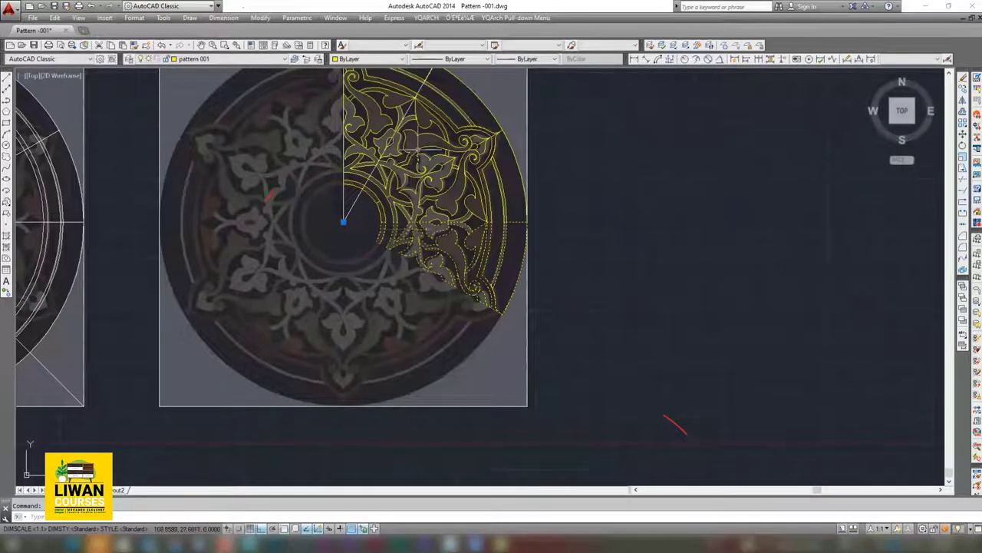
- Mirror the yellow ornament block across a diagonal into the lower-left, keeping the original
left_click(415, 185)
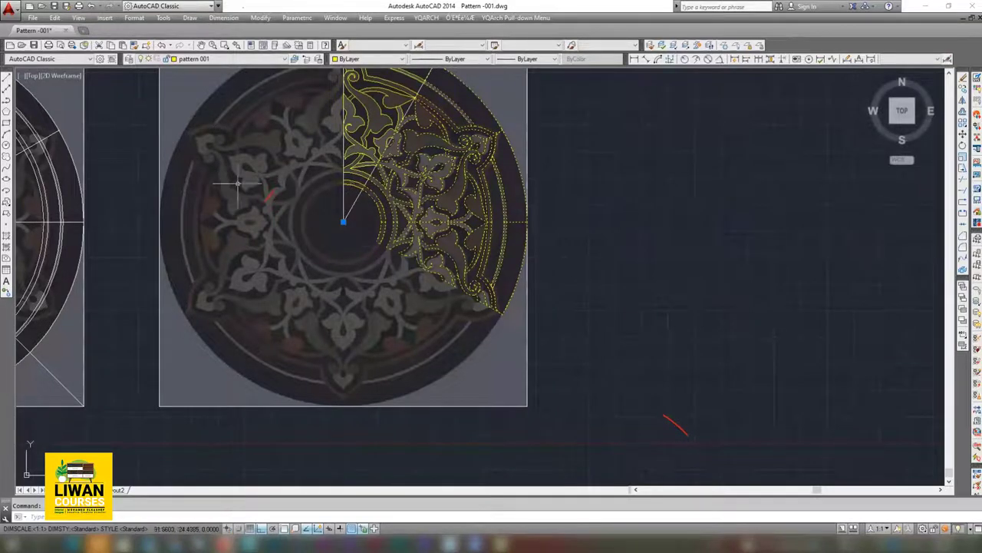
type("mi")
key("Return")
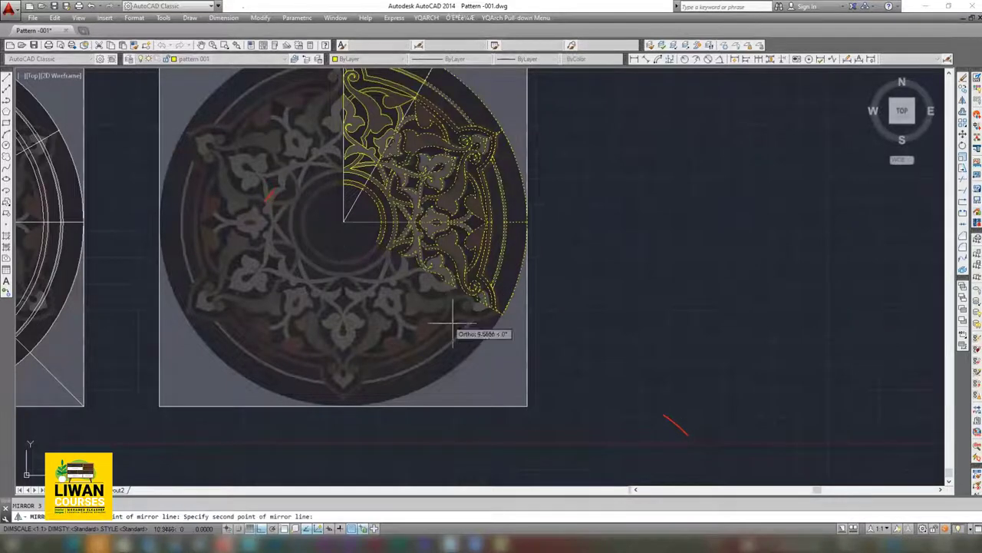
scroll(468, 315, "up", 5)
left_click(592, 265)
scroll(561, 284, "down", 10)
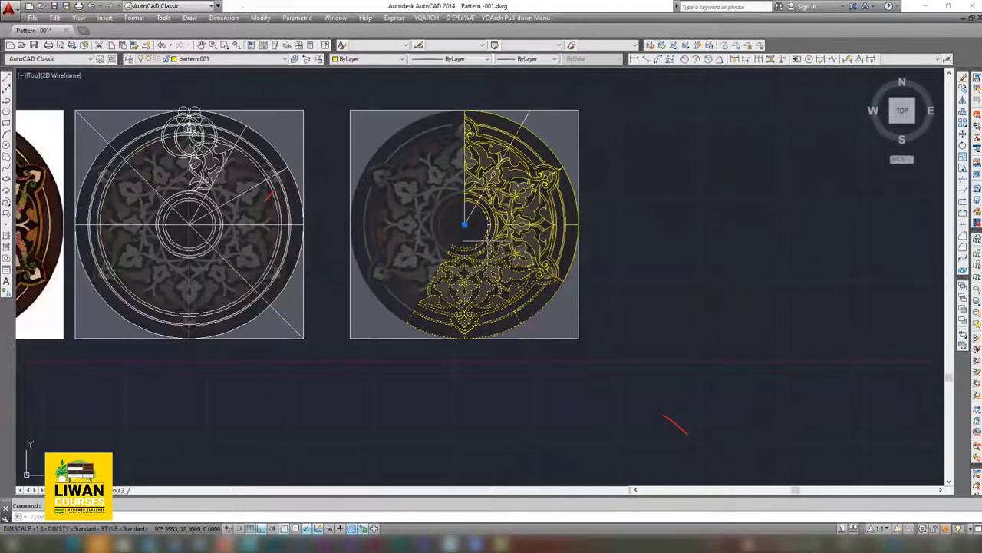
scroll(487, 241, "up", 4)
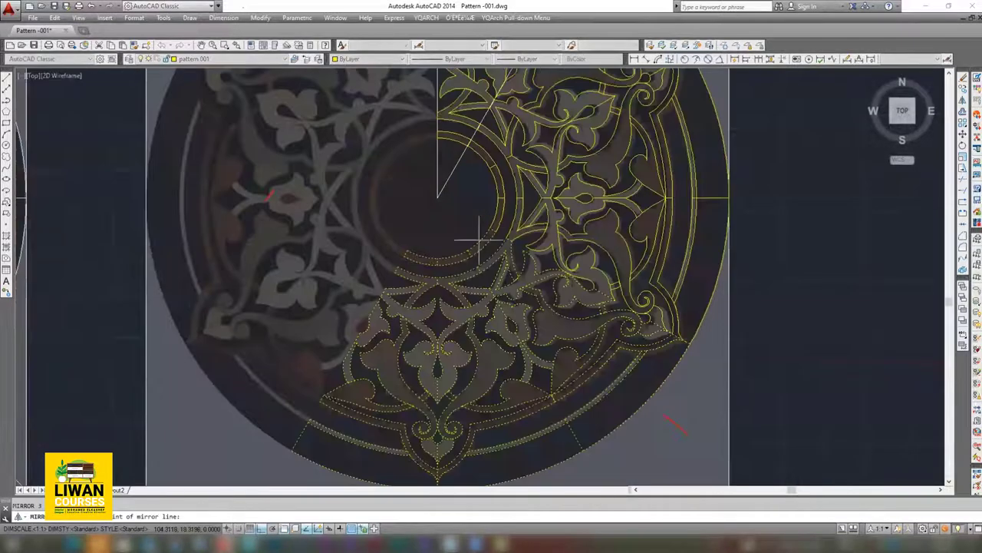
scroll(488, 241, "up", 2)
scroll(369, 238, "down", 9)
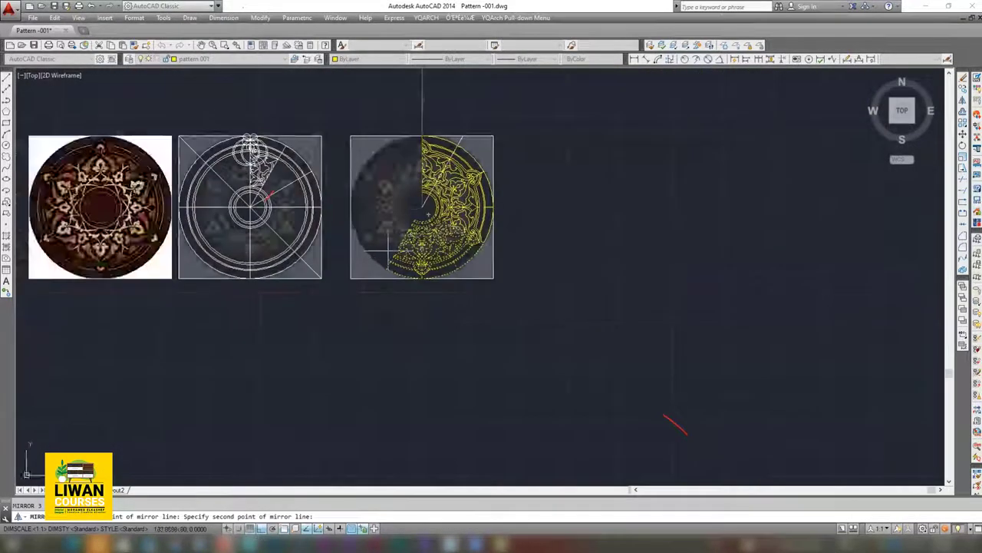
scroll(384, 292, "up", 4)
scroll(386, 301, "up", 2)
scroll(386, 302, "up", 2)
scroll(386, 288, "up", 2)
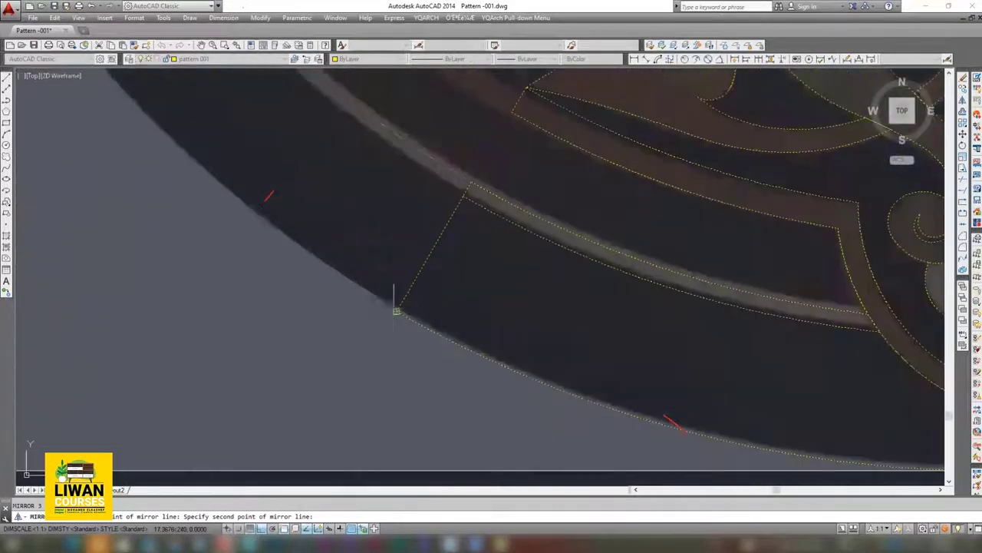
scroll(395, 303, "up", 2)
scroll(396, 307, "up", 1)
left_click(399, 322)
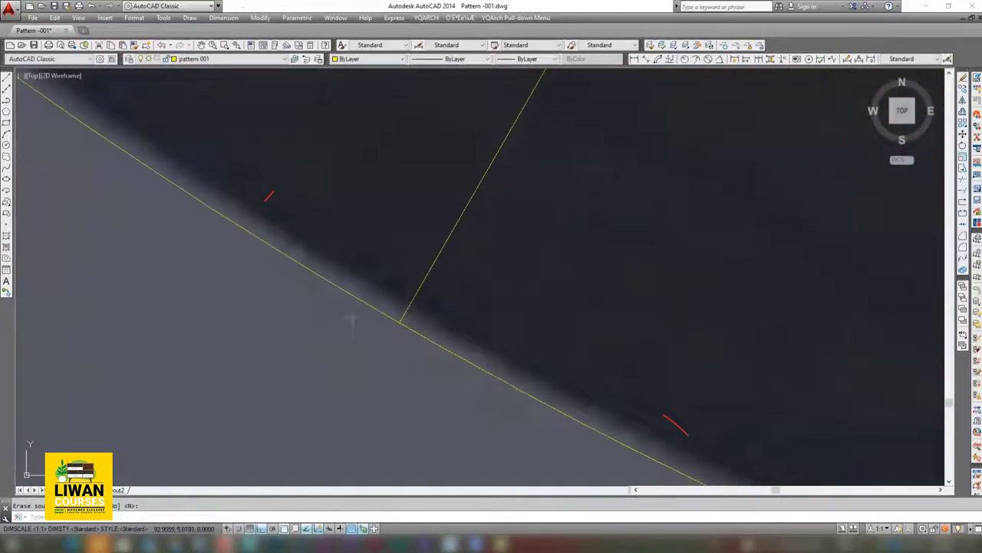
scroll(351, 318, "down", 3)
scroll(362, 302, "down", 2)
scroll(364, 279, "down", 2)
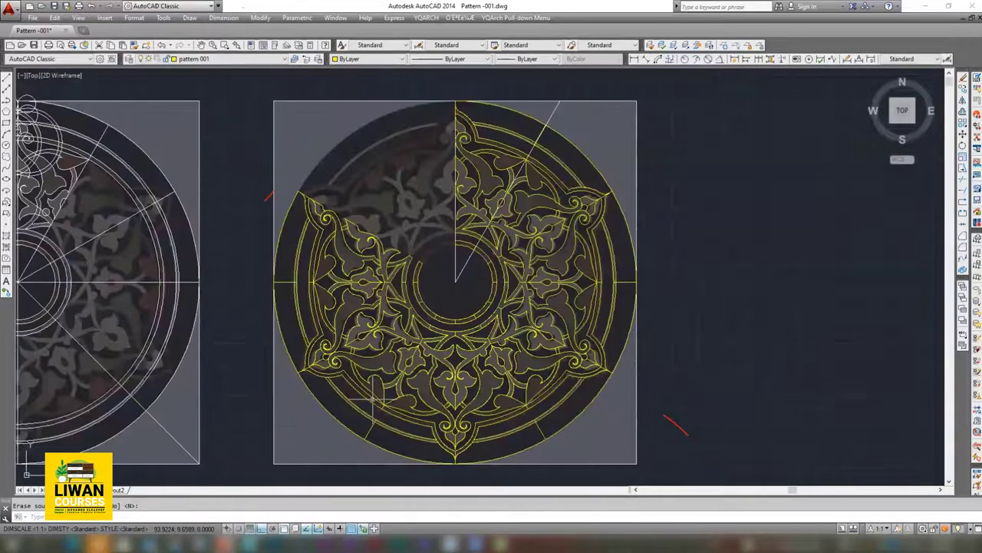
scroll(373, 399, "down", 3)
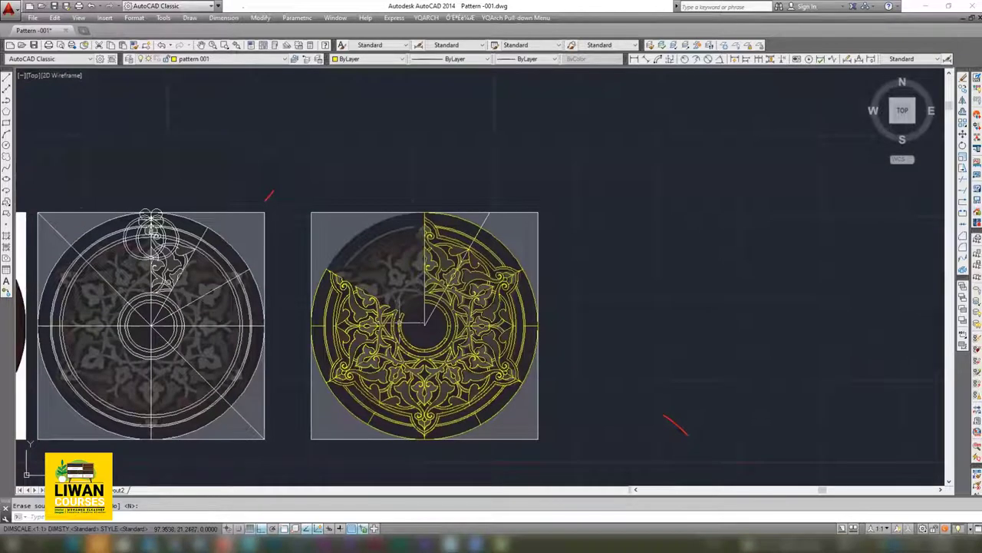
scroll(395, 326, "up", 3)
key("Return")
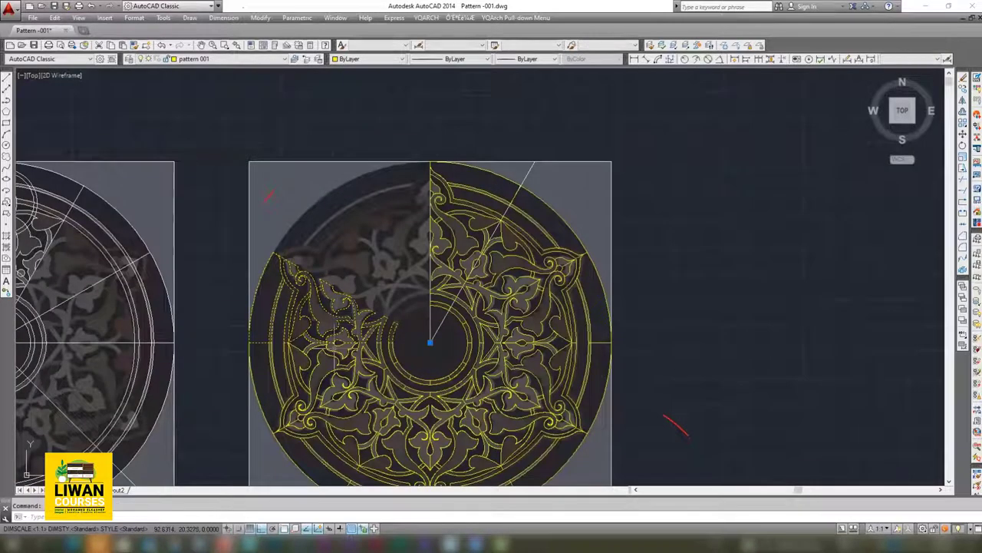
- Window-select the lower-left ornament and mirror it into the upper-left gap, keeping the source
left_click(336, 350)
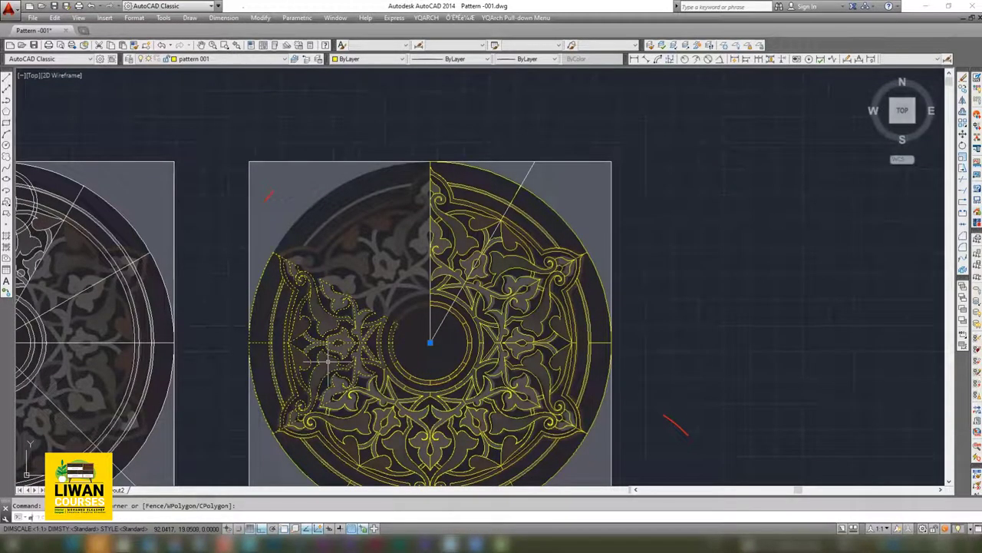
left_click(326, 360)
scroll(208, 213, "up", 10)
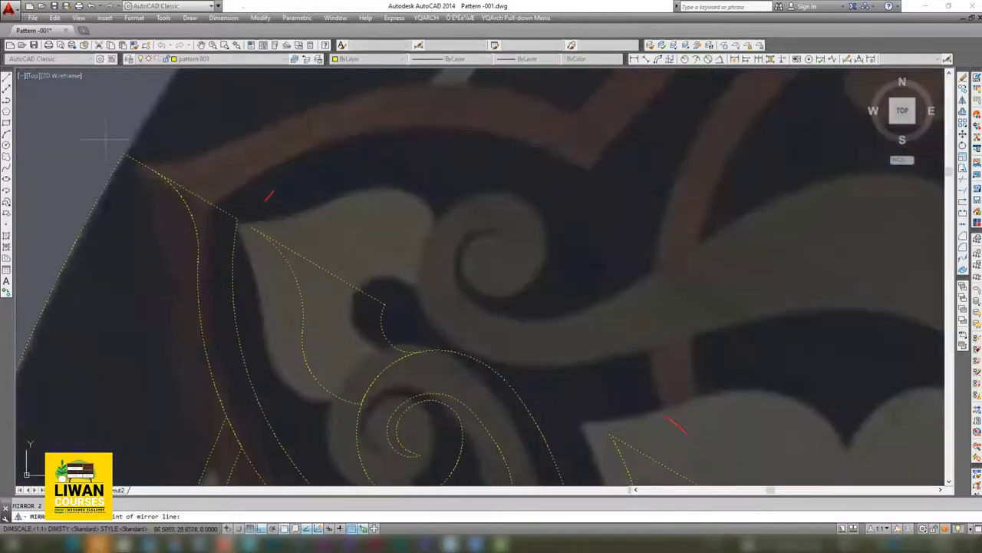
scroll(106, 139, "up", 2)
scroll(123, 156, "up", 2)
left_click(125, 157)
scroll(414, 296, "down", 3)
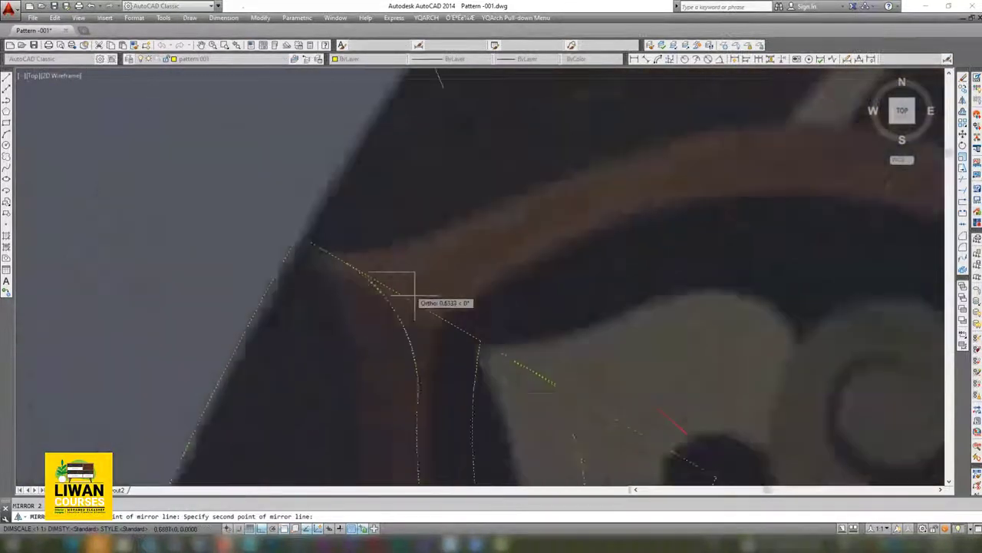
scroll(414, 295, "down", 5)
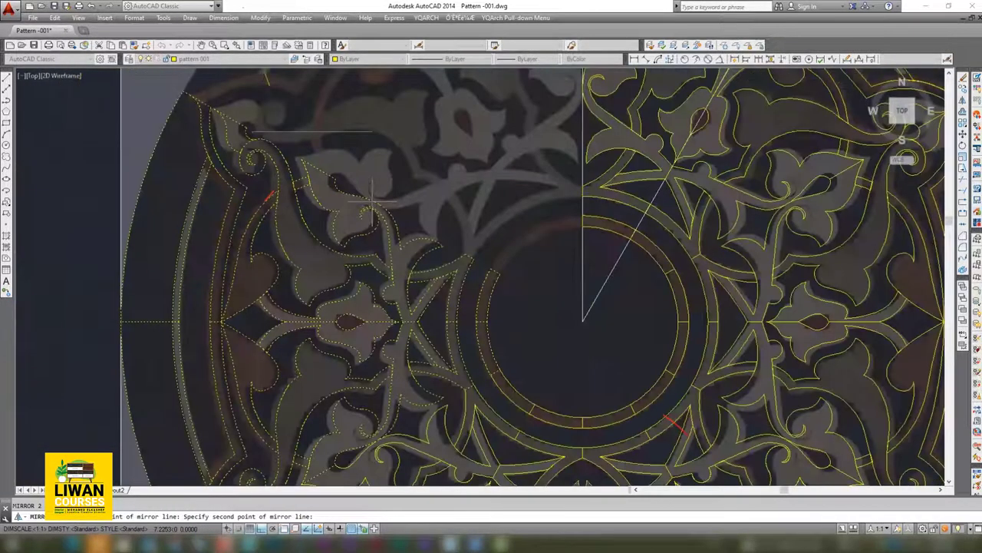
scroll(371, 204, "down", 3)
left_click(482, 263)
middle_click_drag(484, 265, 433, 292)
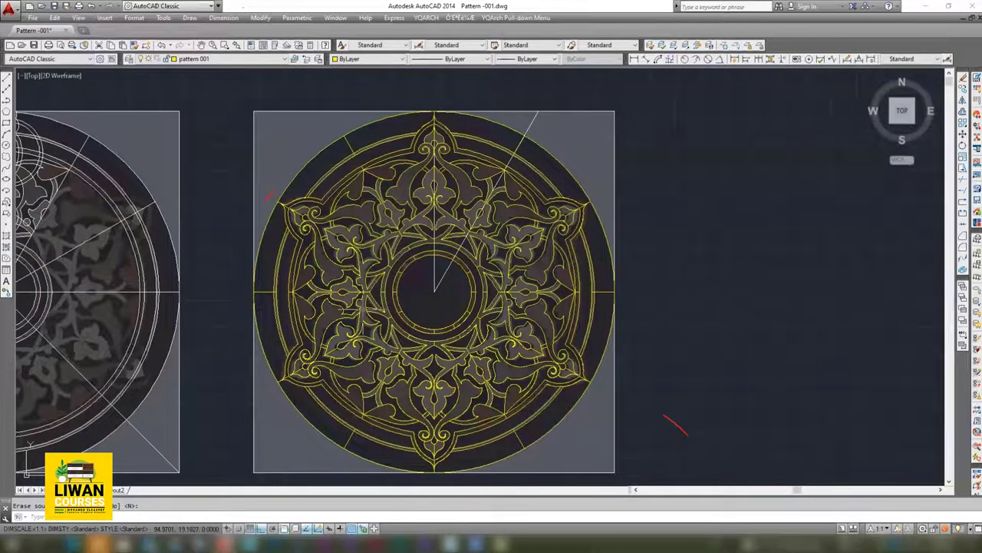
middle_click_drag(433, 291, 472, 289)
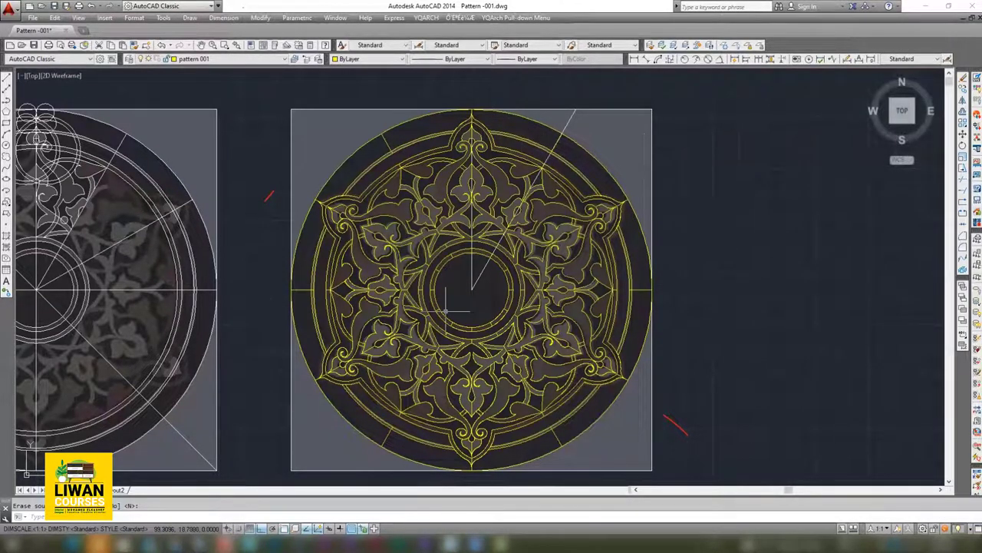
scroll(446, 311, "up", 2)
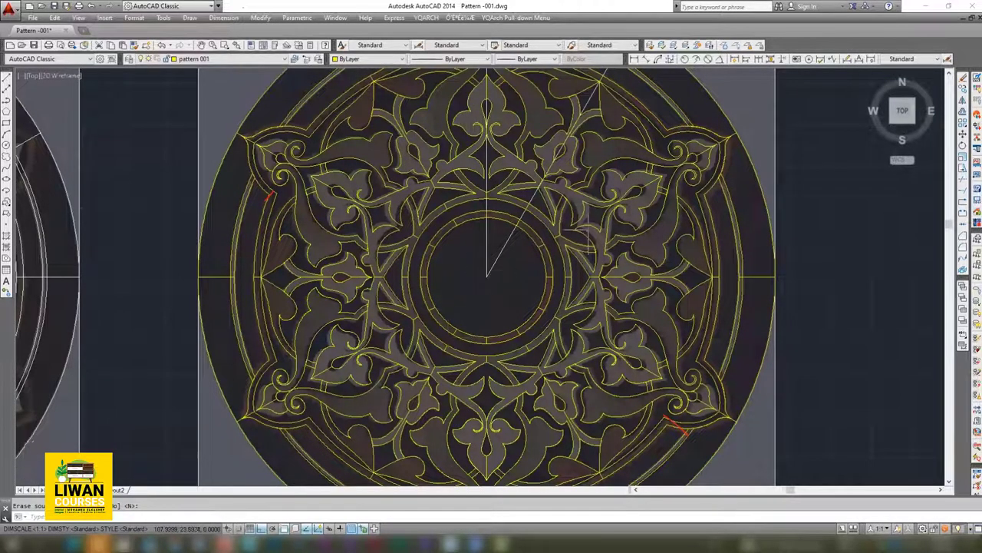
middle_click_drag(431, 137, 530, 168)
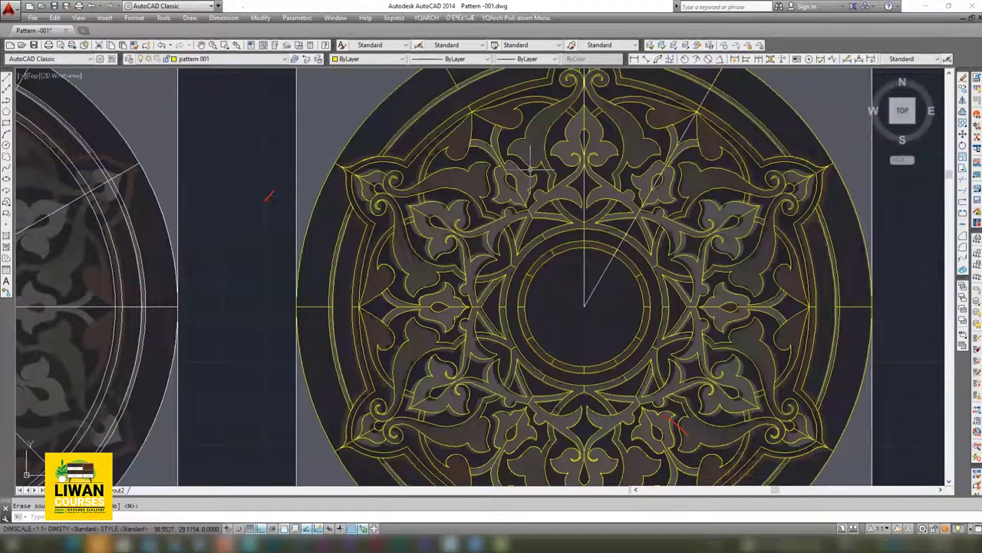
scroll(529, 167, "down", 5)
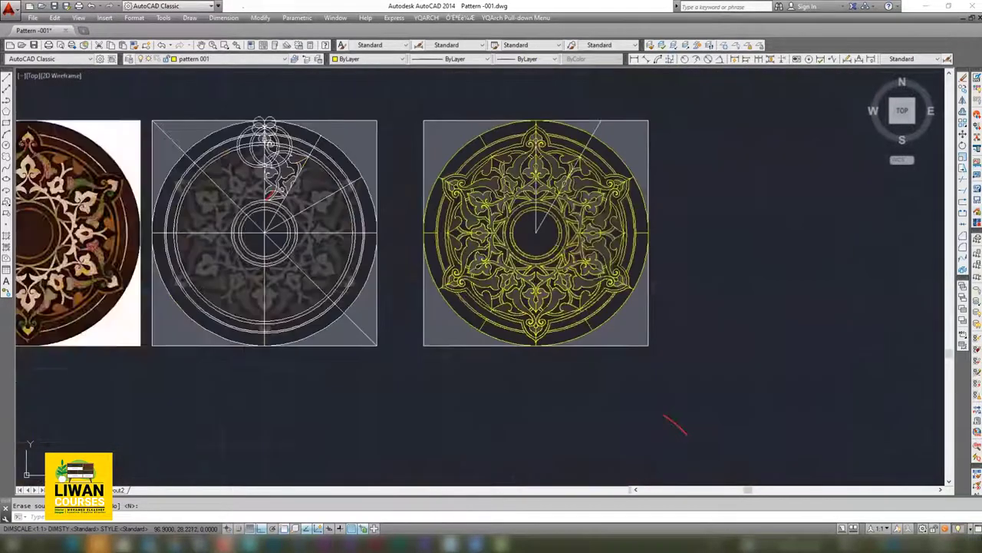
scroll(110, 292, "down", 1)
middle_click_drag(110, 291, 39, 284)
scroll(522, 169, "up", 6)
scroll(553, 296, "up", 2)
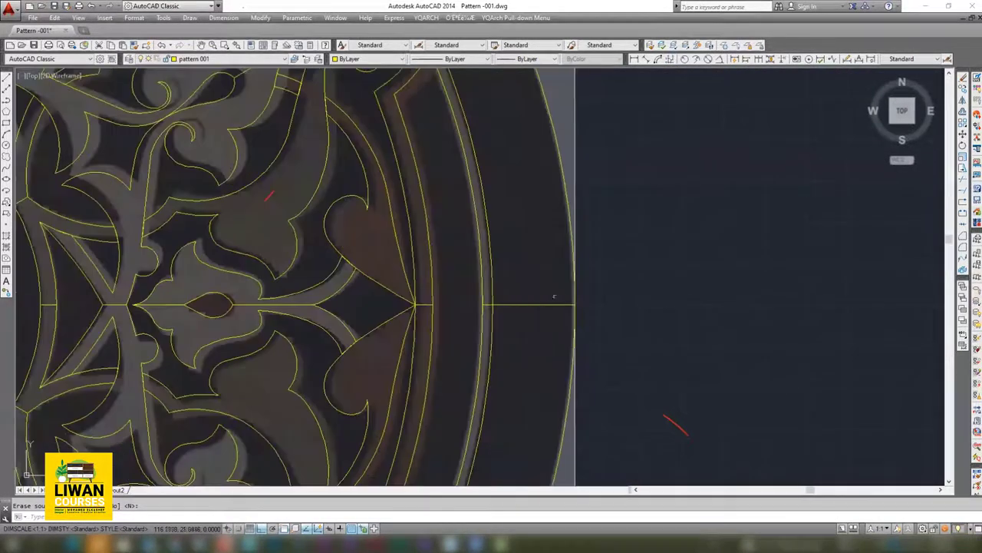
scroll(553, 296, "up", 1)
scroll(552, 296, "down", 2)
scroll(556, 247, "down", 5)
scroll(531, 210, "up", 2)
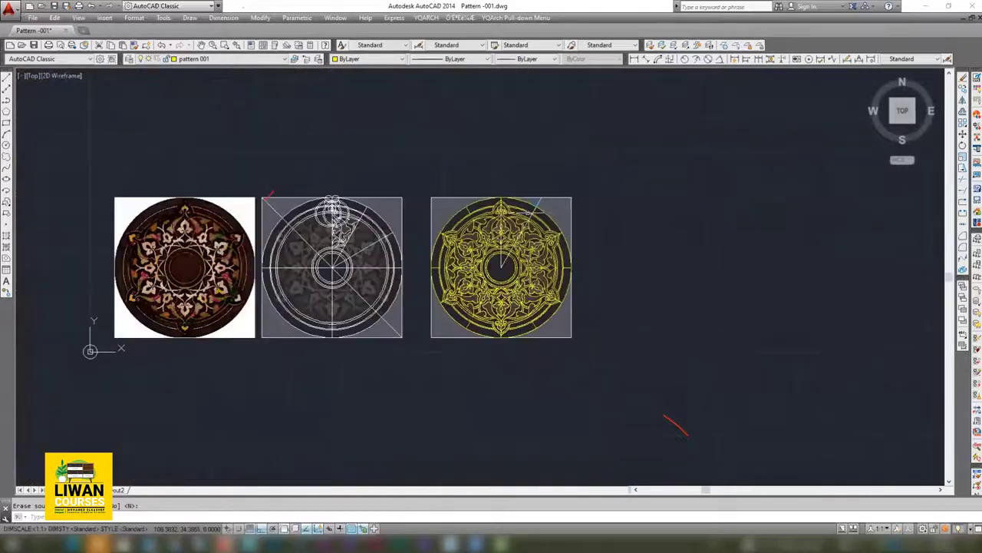
- Copy the finished medallion with CO and place the copy to the right of the original
left_click(582, 171)
left_click(437, 353)
scroll(537, 207, "up", 4)
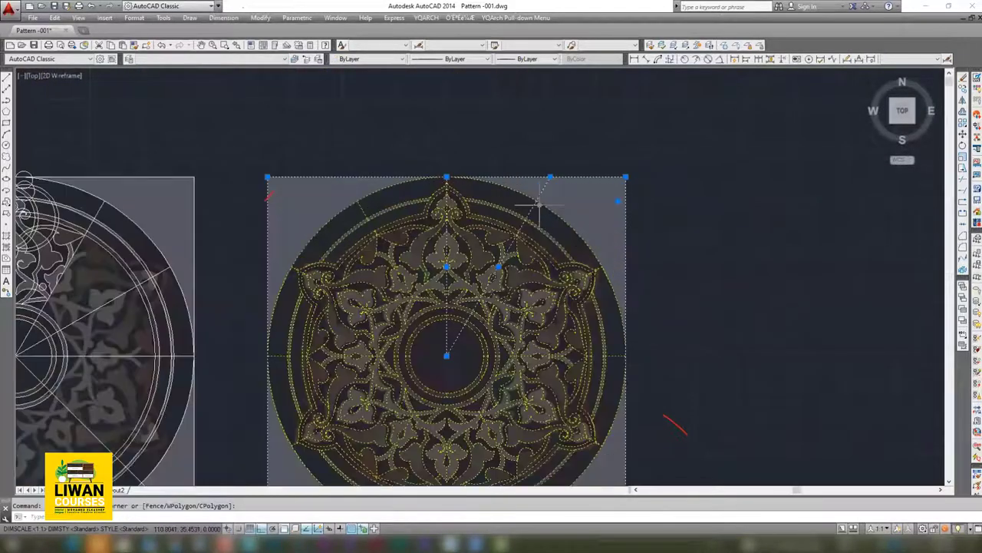
scroll(538, 206, "up", 2)
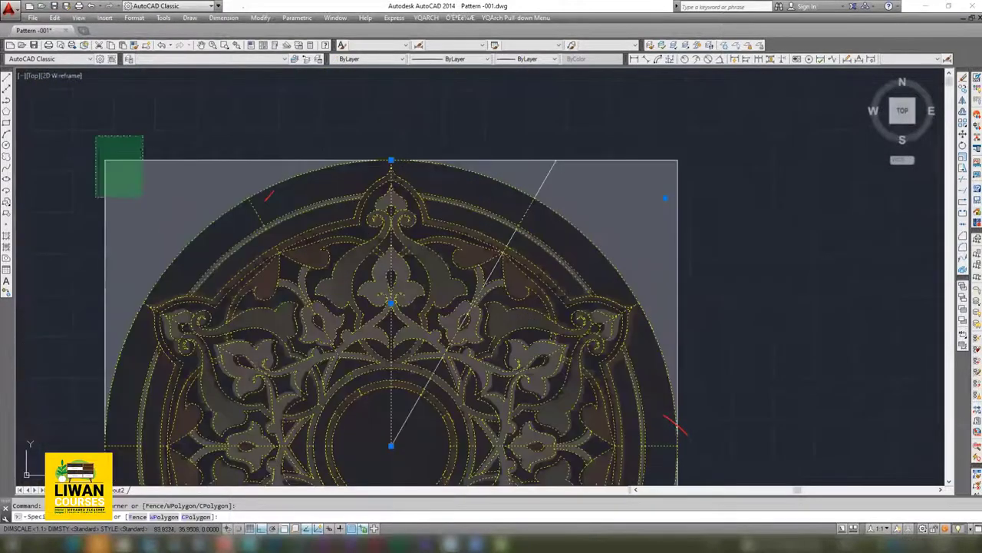
scroll(204, 211, "down", 2)
scroll(206, 219, "down", 4)
scroll(213, 245, "up", 2)
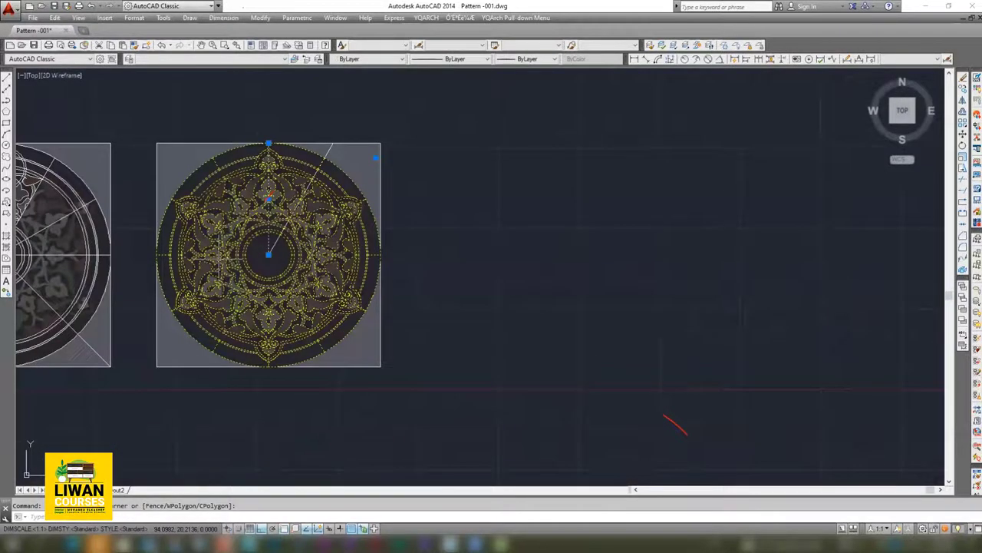
type("co")
key("Return")
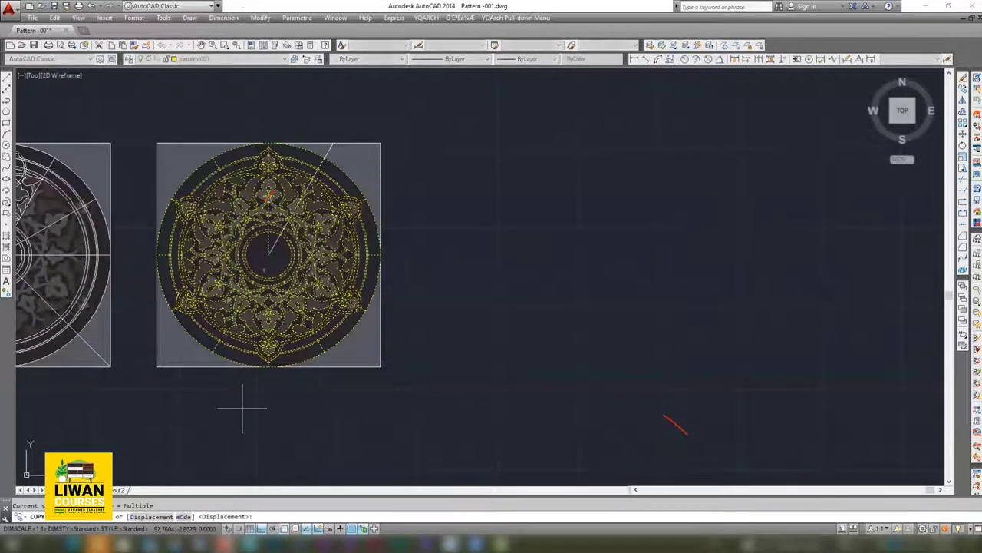
left_click(242, 408)
left_click(515, 408)
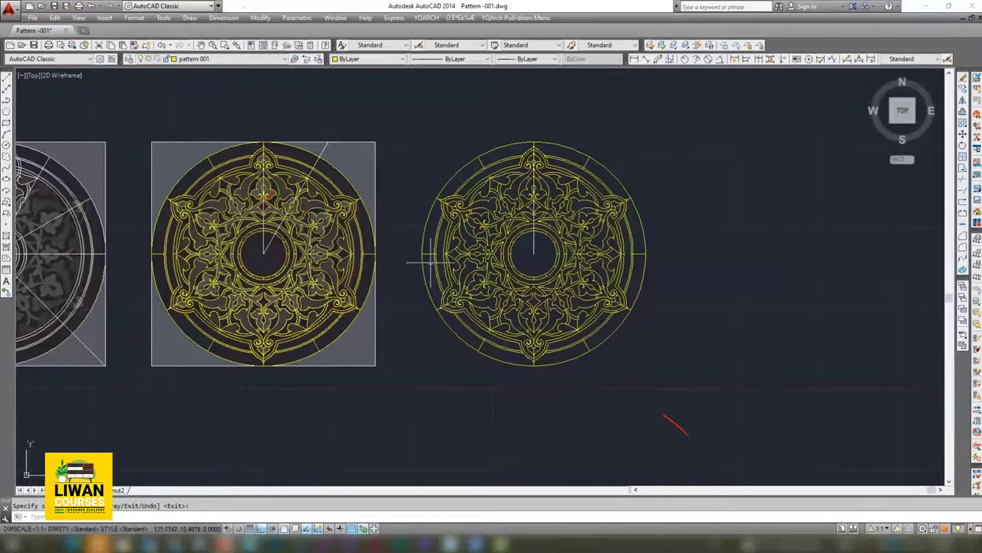
key("Return")
- Regenerate the drawing with REGEN so the curves display smoothly
scroll(556, 230, "up", 2)
scroll(541, 208, "up", 2)
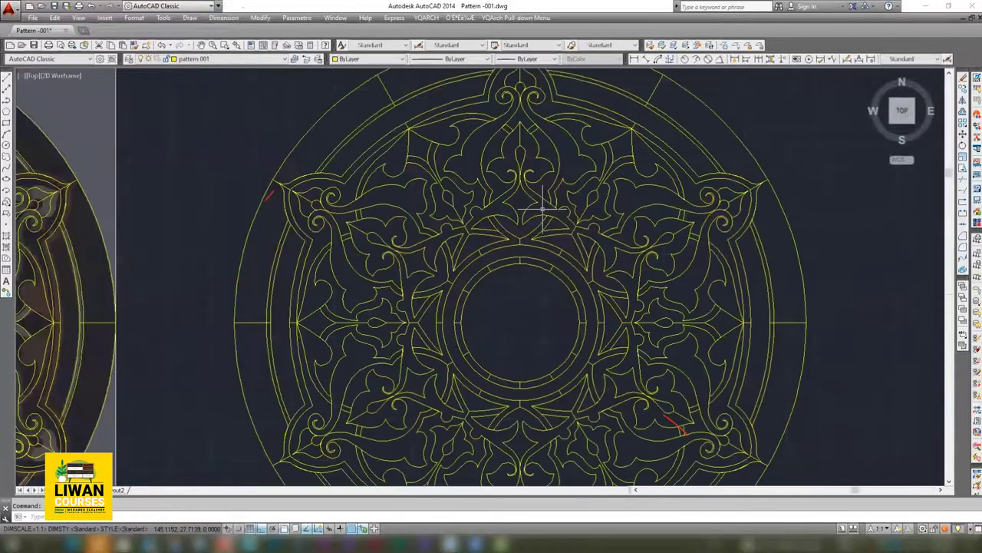
scroll(541, 208, "down", 1)
scroll(460, 176, "down", 2)
scroll(460, 176, "up", 3)
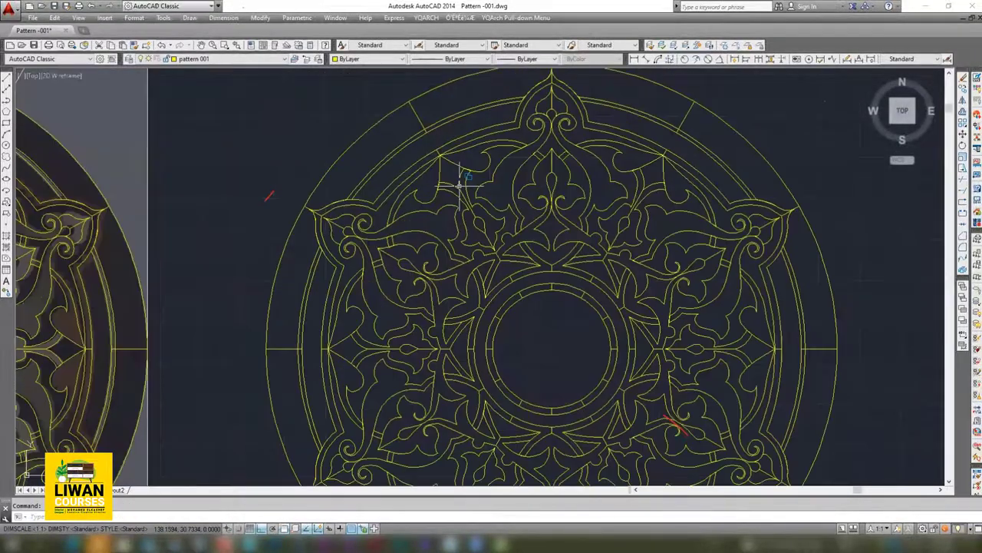
scroll(439, 136, "up", 4)
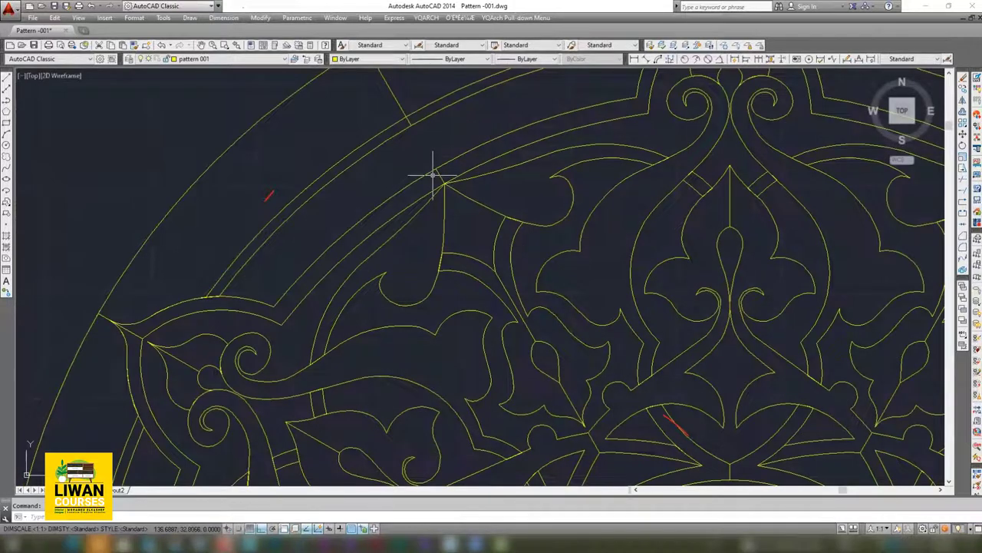
type("re")
key("Return")
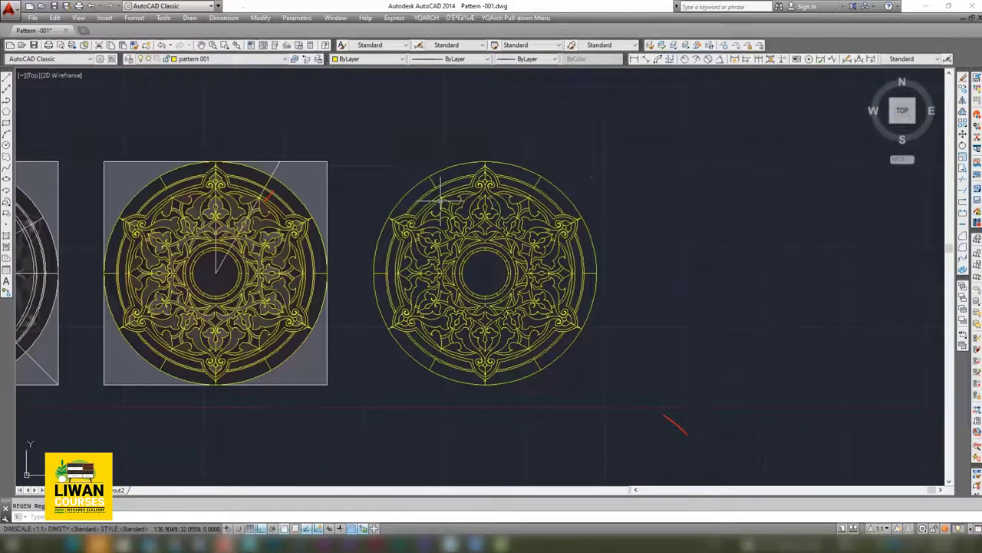
scroll(472, 219, "up", 2)
double_click(472, 208)
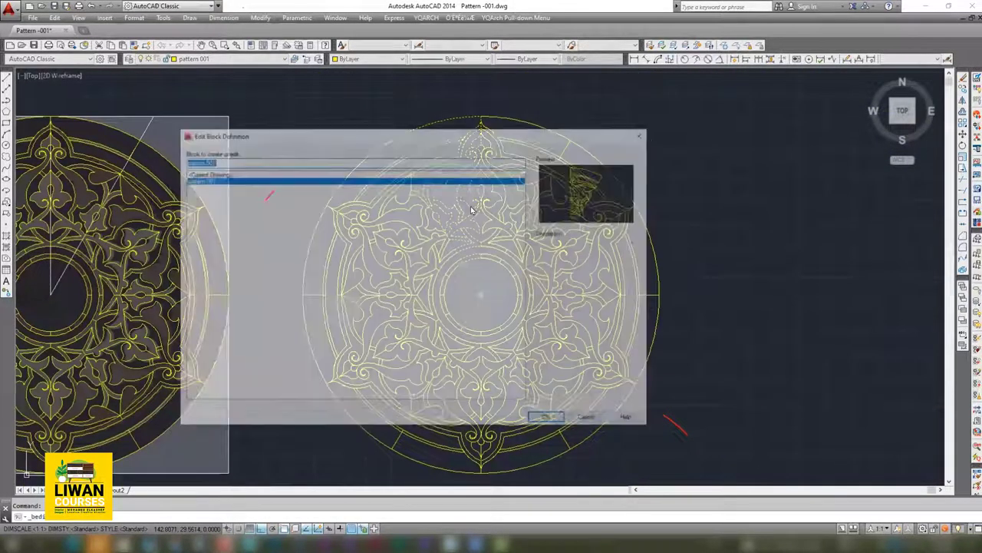
left_click(543, 417)
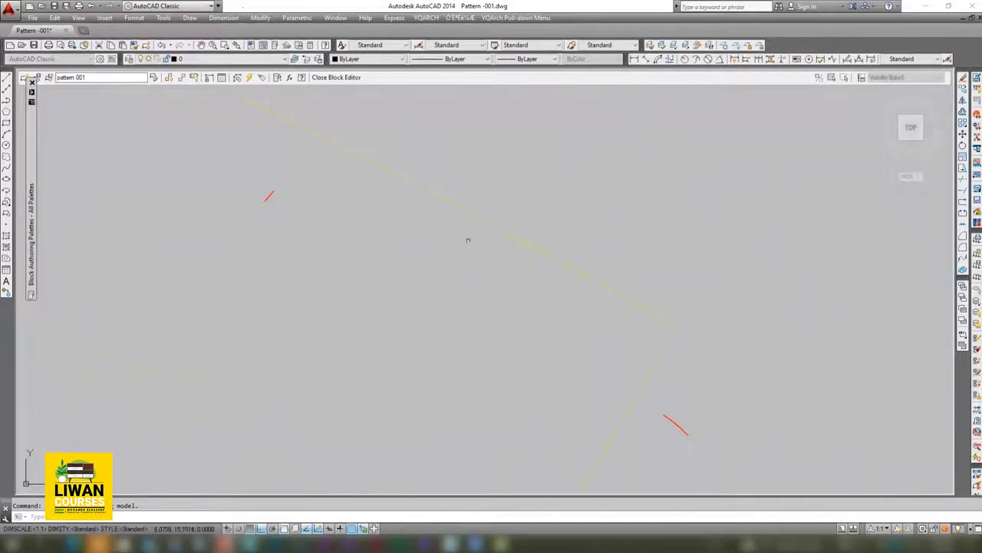
scroll(467, 239, "down", 5)
middle_click_drag(325, 226, 566, 274)
scroll(566, 274, "up", 5)
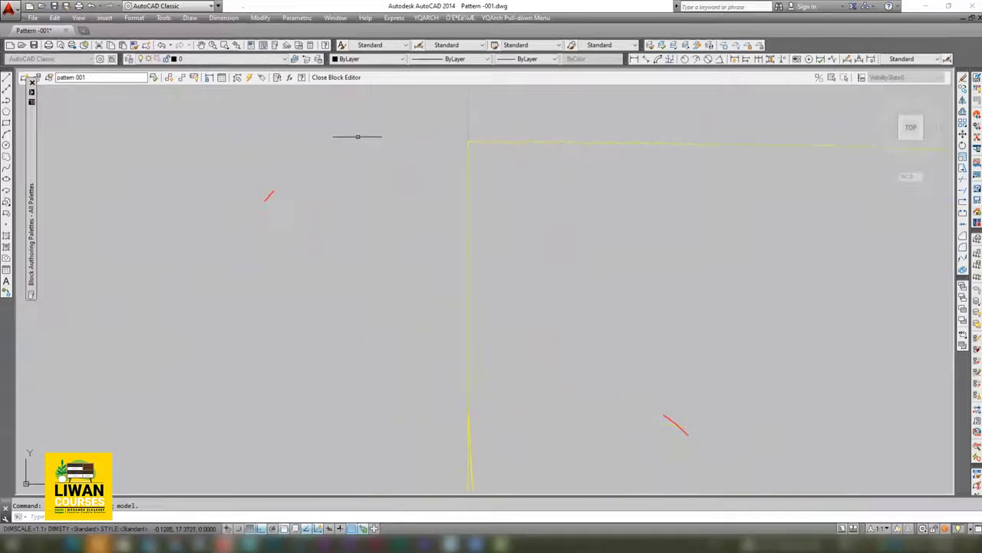
scroll(466, 238, "down", 5)
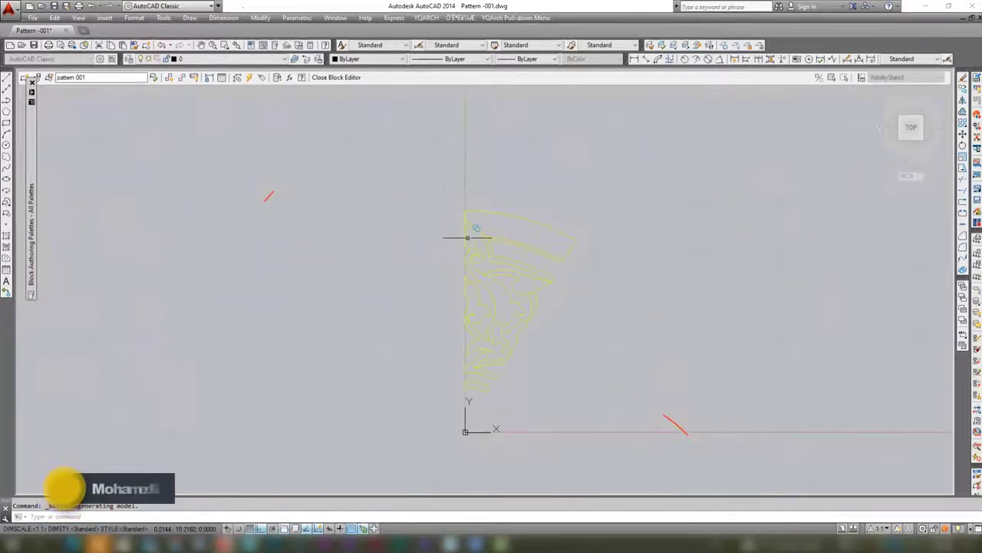
scroll(461, 230, "down", 2)
scroll(454, 230, "up", 8)
scroll(427, 310, "up", 2)
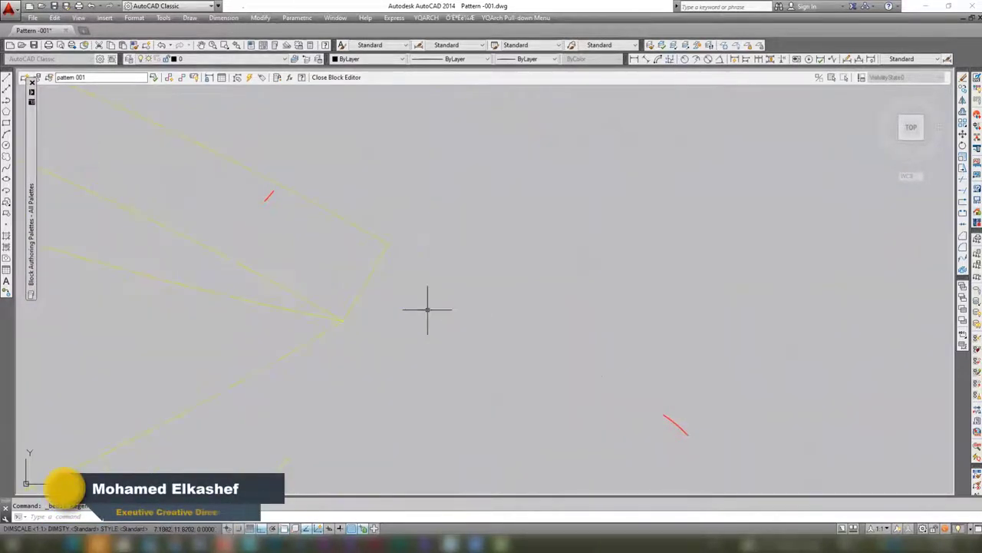
scroll(454, 235, "down", 3)
scroll(465, 213, "down", 1)
scroll(461, 218, "up", 1)
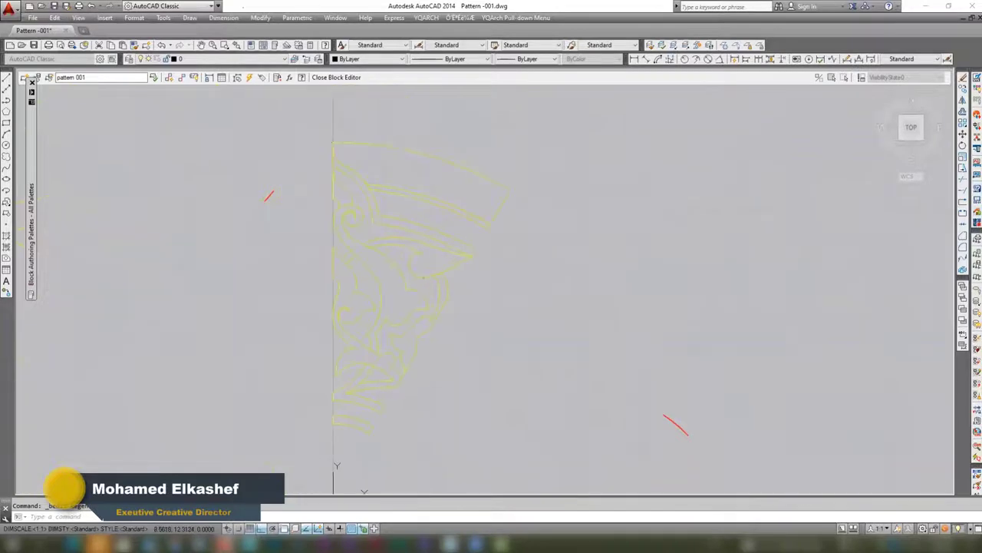
scroll(451, 226, "up", 1)
scroll(450, 226, "down", 1)
scroll(66, 154, "up", 2)
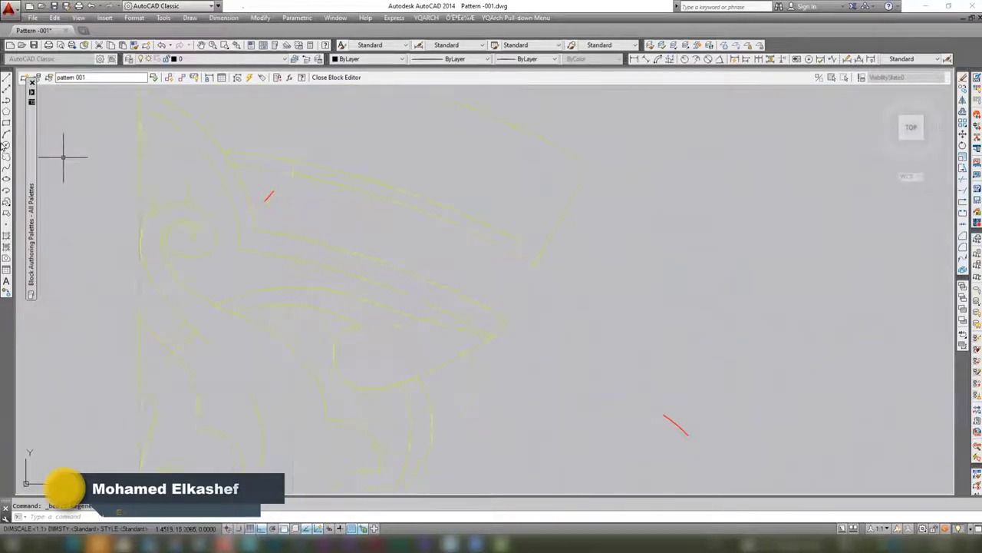
scroll(16, 149, "up", 1)
- Draw a small circle near the wedge tip touching the rim, replacing a misplaced first attempt
left_click(6, 148)
middle_click_drag(496, 147, 563, 204)
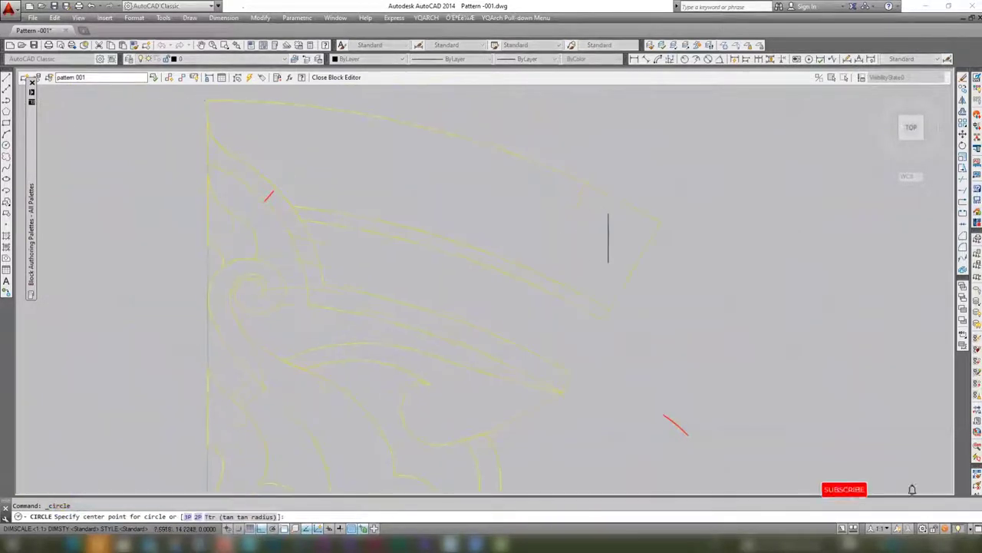
left_click(541, 224)
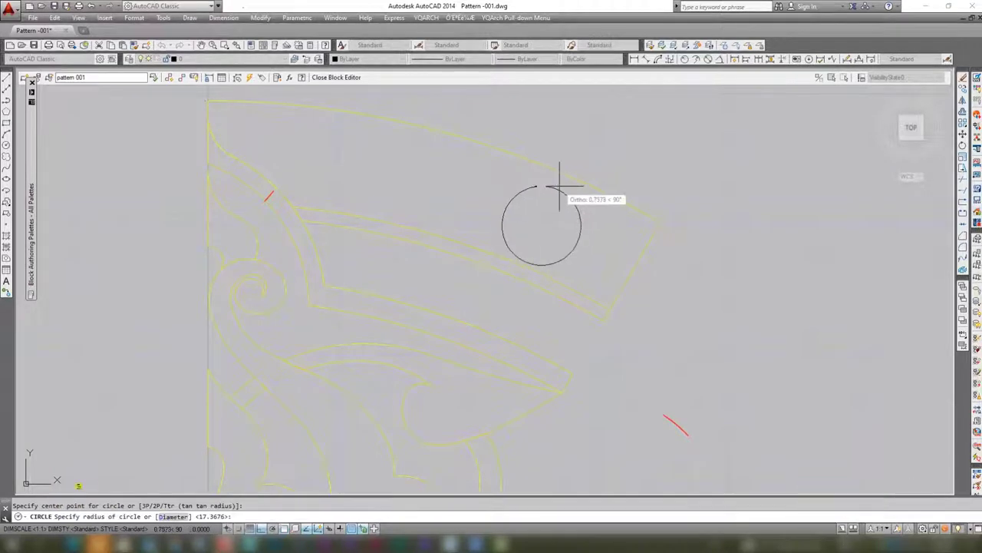
left_click(588, 184)
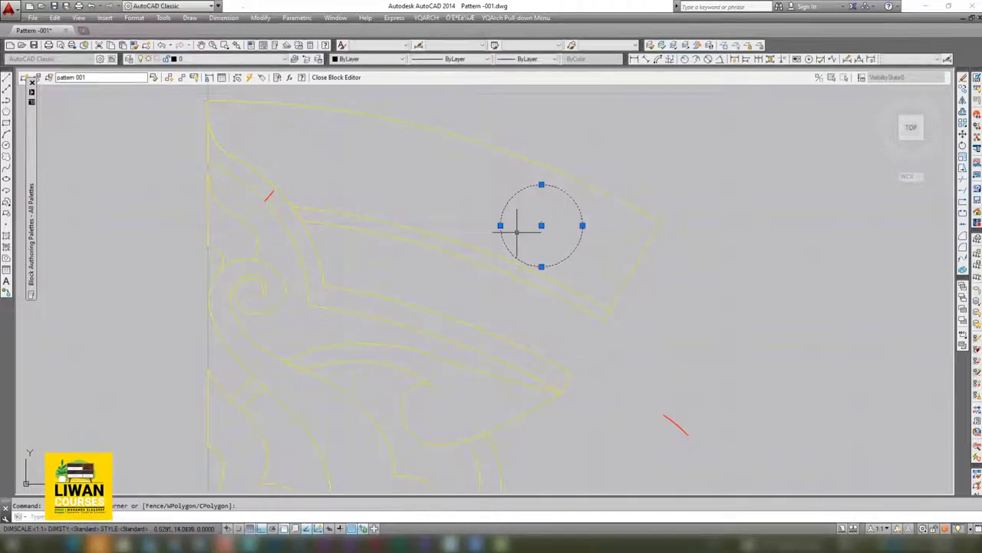
key("Delete")
left_click(5, 146)
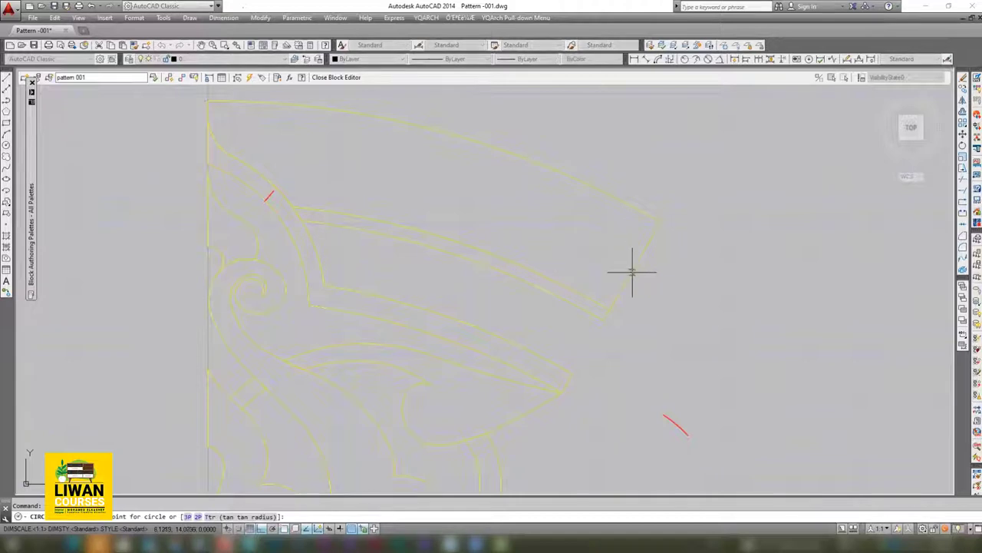
left_click(636, 259)
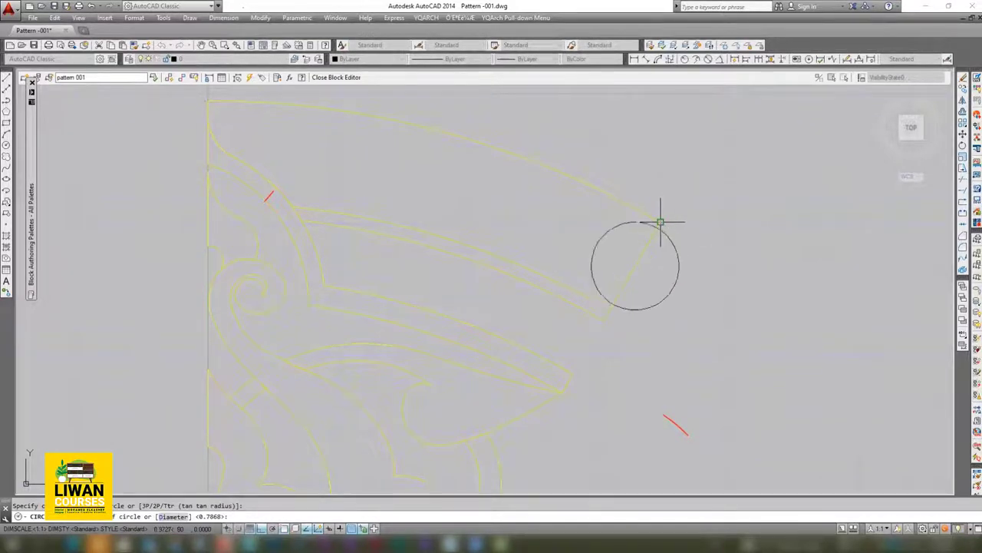
left_click(658, 221)
left_click(606, 237)
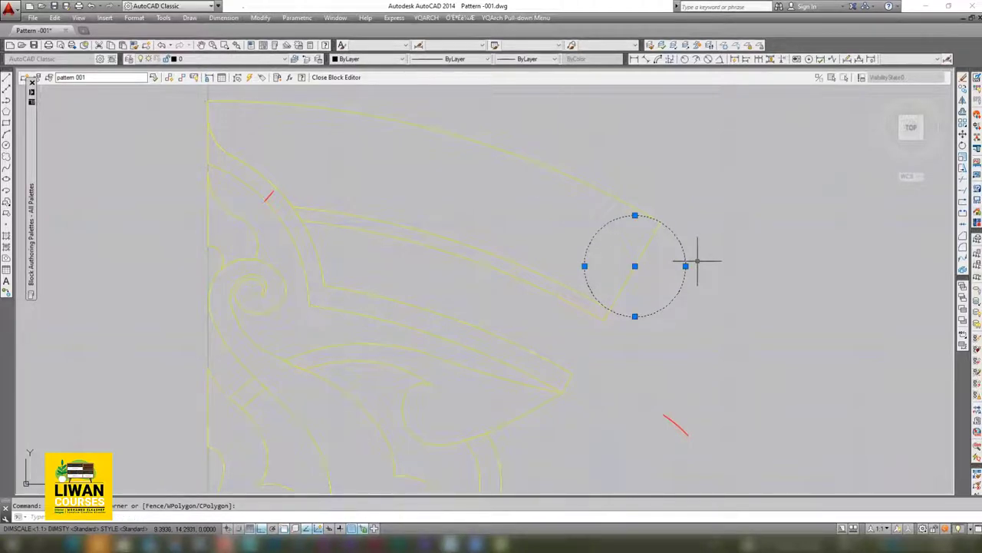
key("Escape")
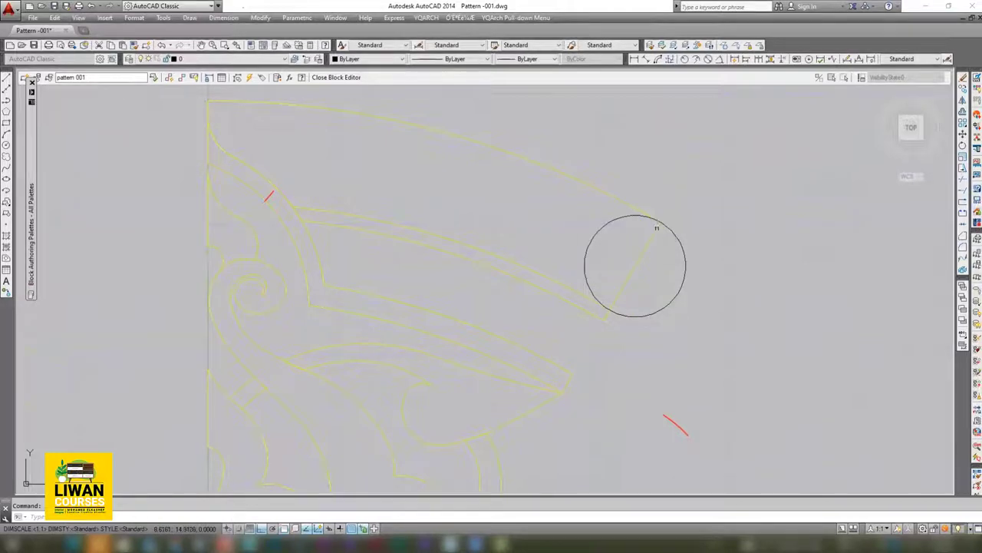
- Copy the circle twice farther up along the wedge's outer rim
scroll(657, 228, "up", 5)
scroll(658, 223, "down", 10)
scroll(614, 224, "up", 4)
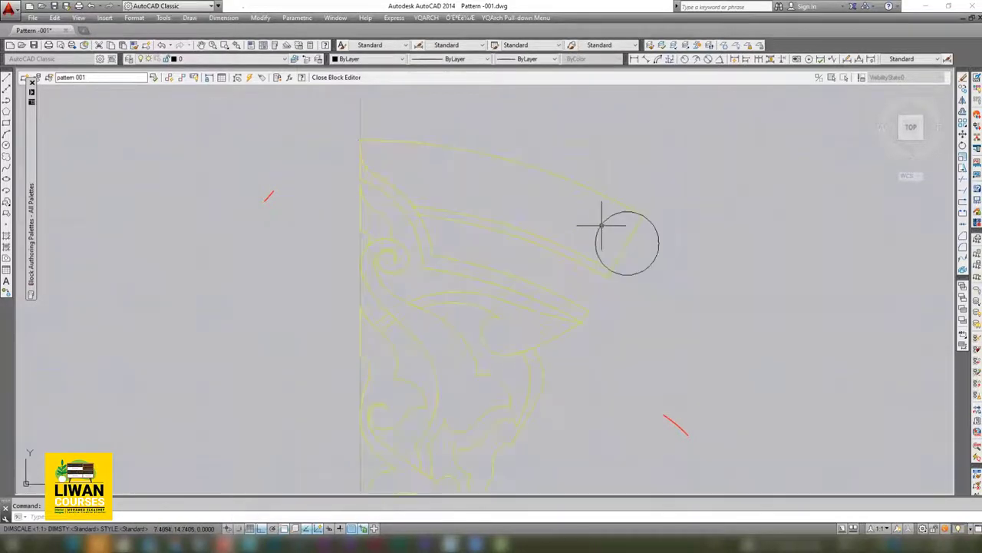
left_click(597, 220)
key("Return")
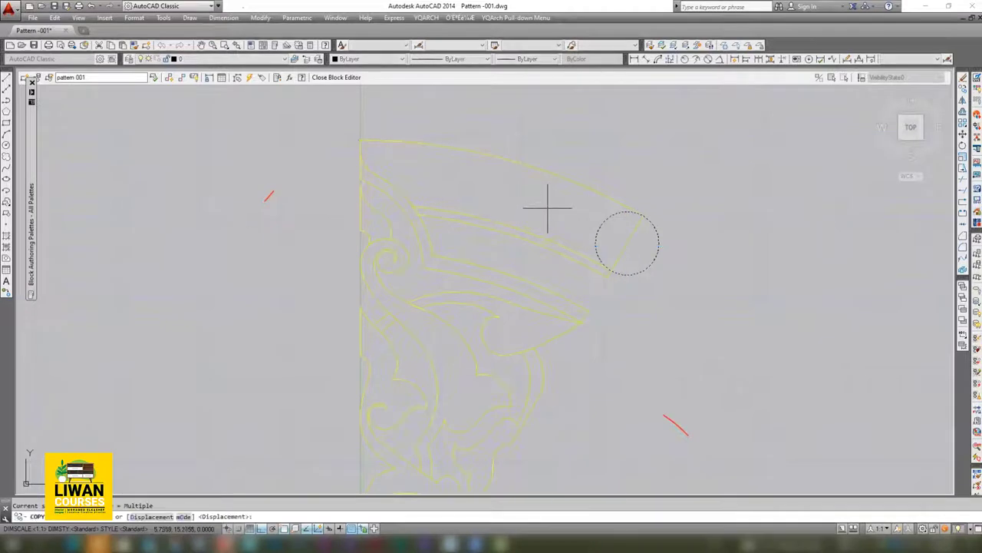
left_click(609, 268)
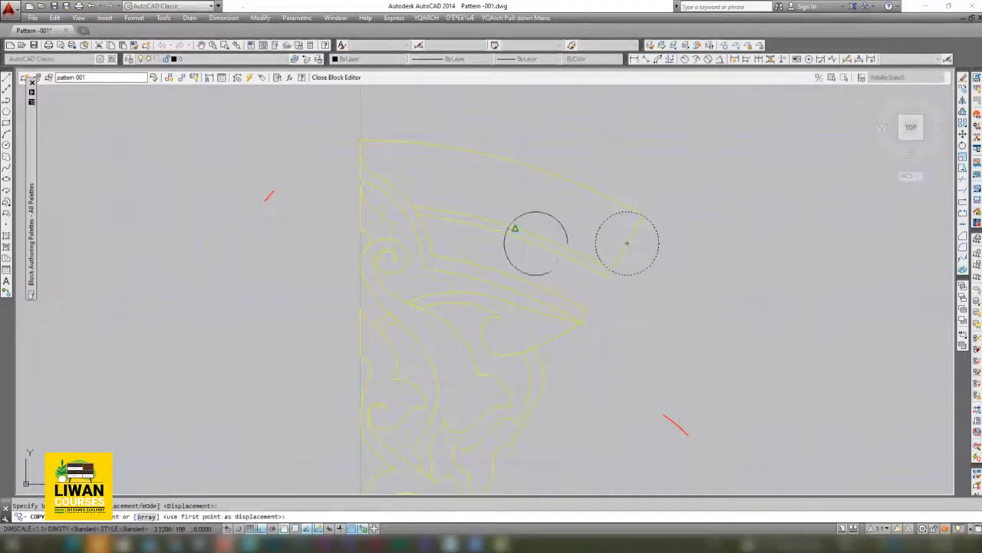
left_click(531, 200)
left_click(441, 208)
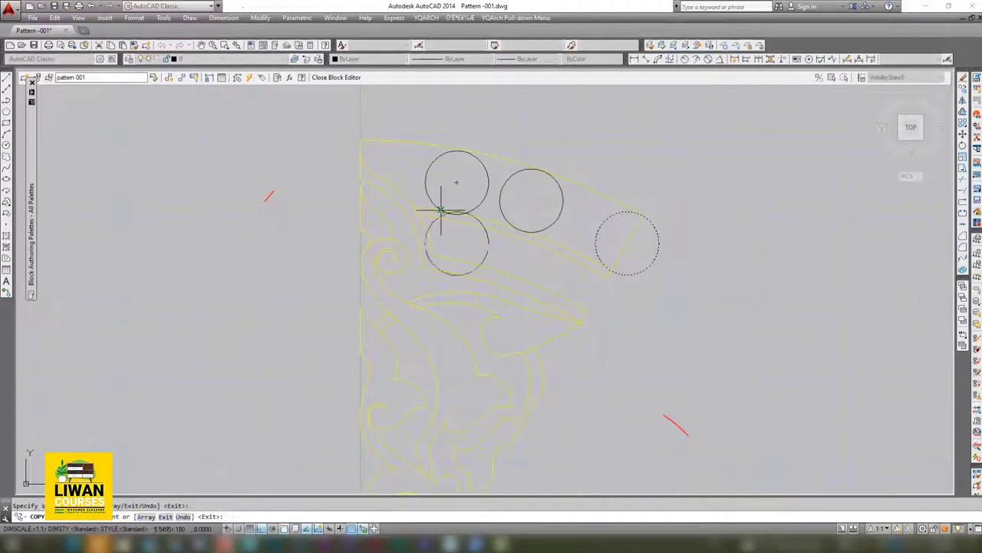
key("Return")
- Reposition the upper copied circle with MOVE and delete the extra middle circle
scroll(408, 201, "up", 4)
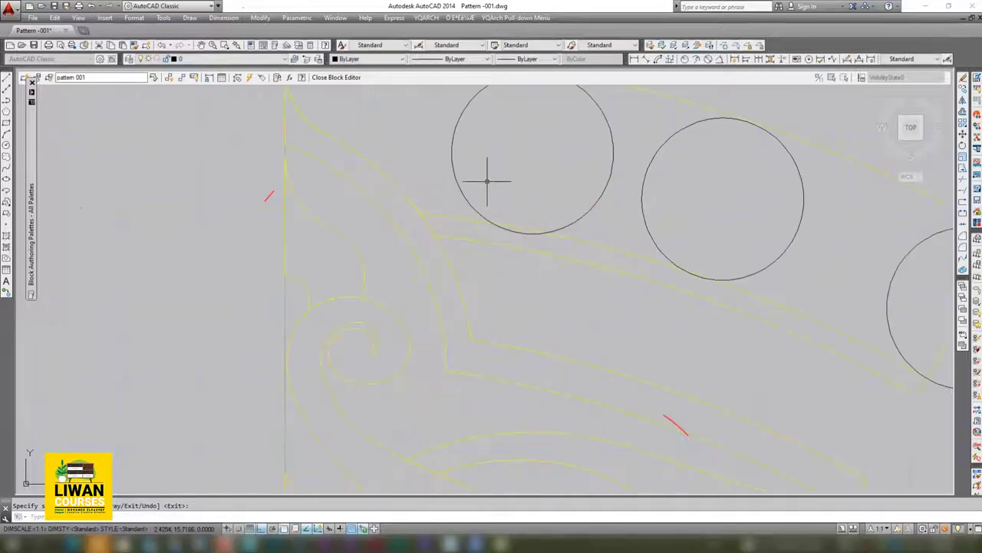
left_click(444, 171)
type("m")
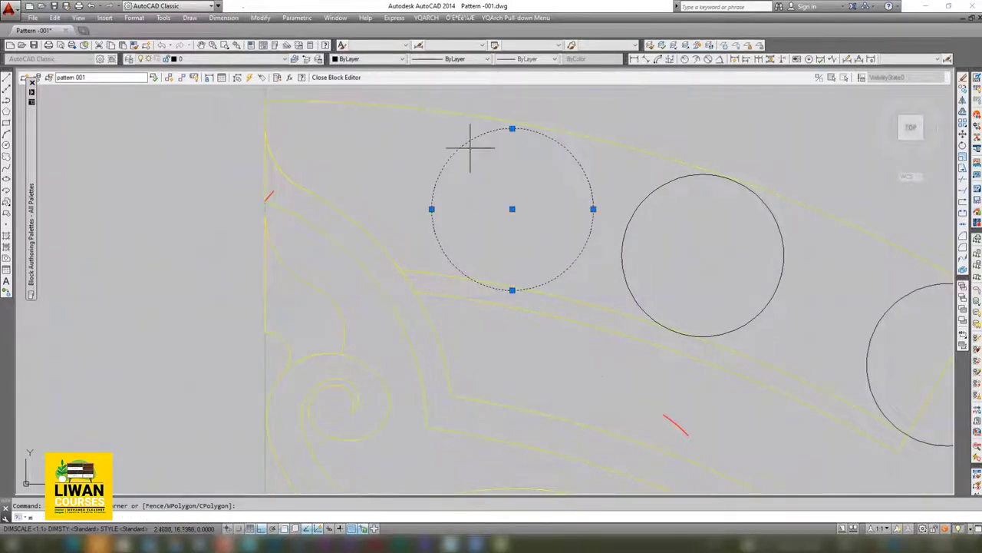
key("Return")
left_click(531, 130)
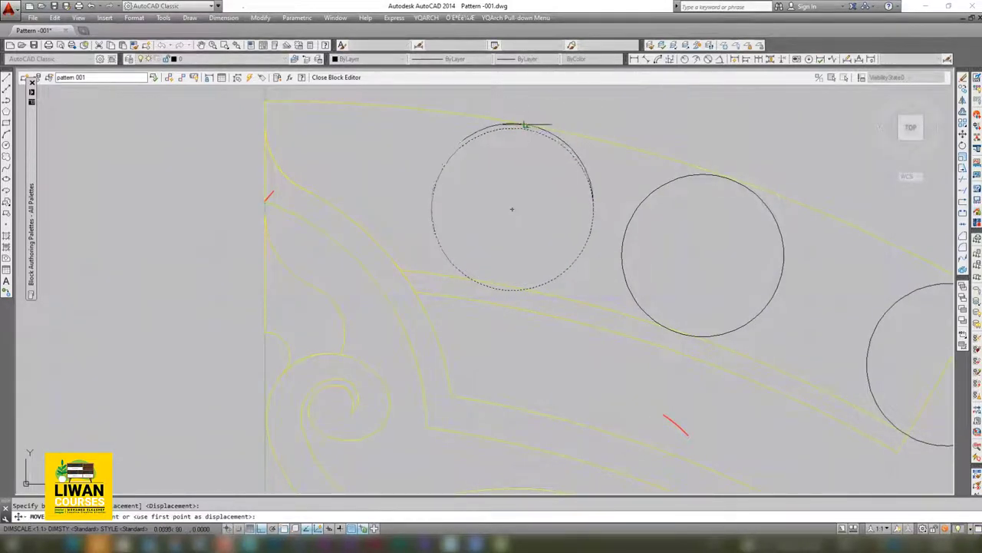
scroll(509, 148, "down", 2)
scroll(509, 147, "down", 4)
scroll(563, 154, "up", 4)
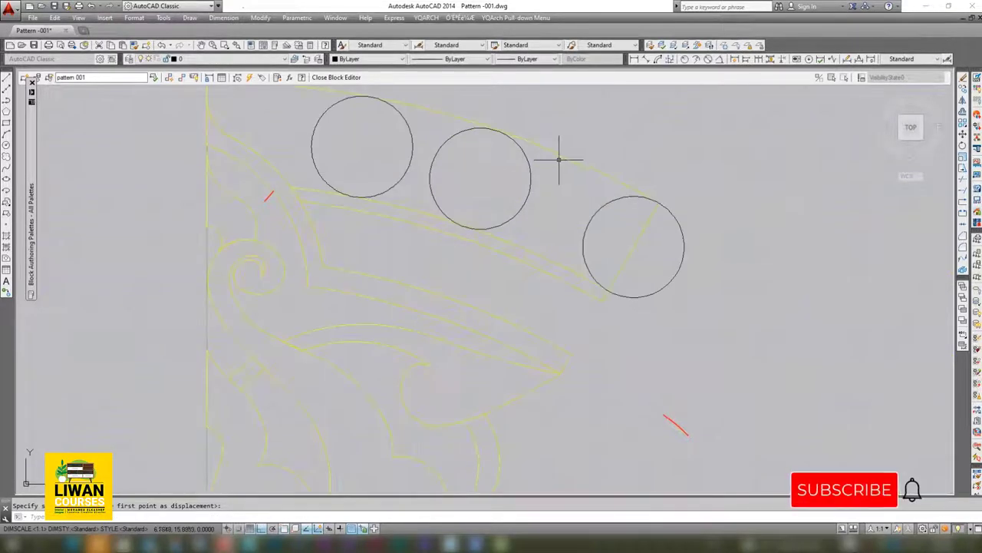
scroll(533, 173, "down", 2)
key("Escape")
left_click(533, 176)
key("Delete")
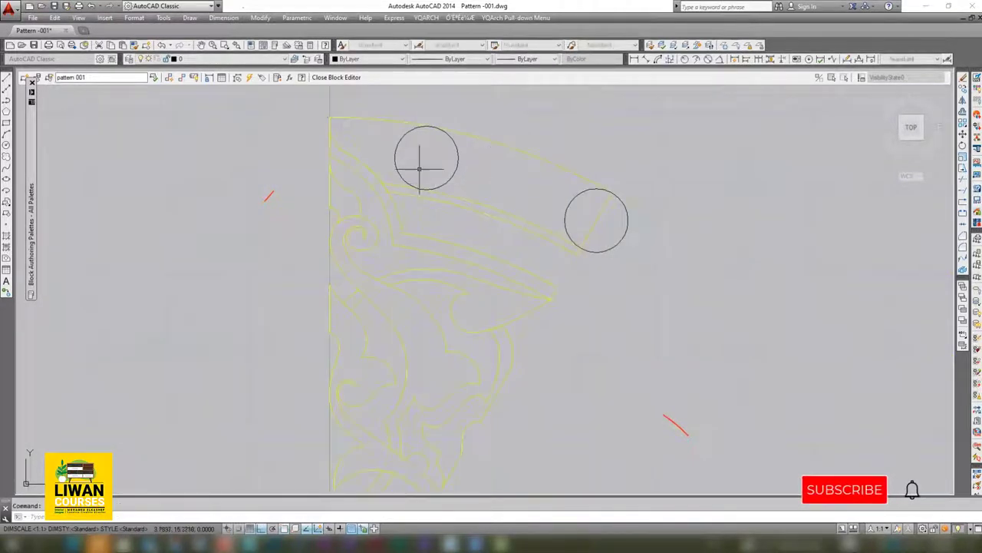
scroll(443, 188, "down", 4)
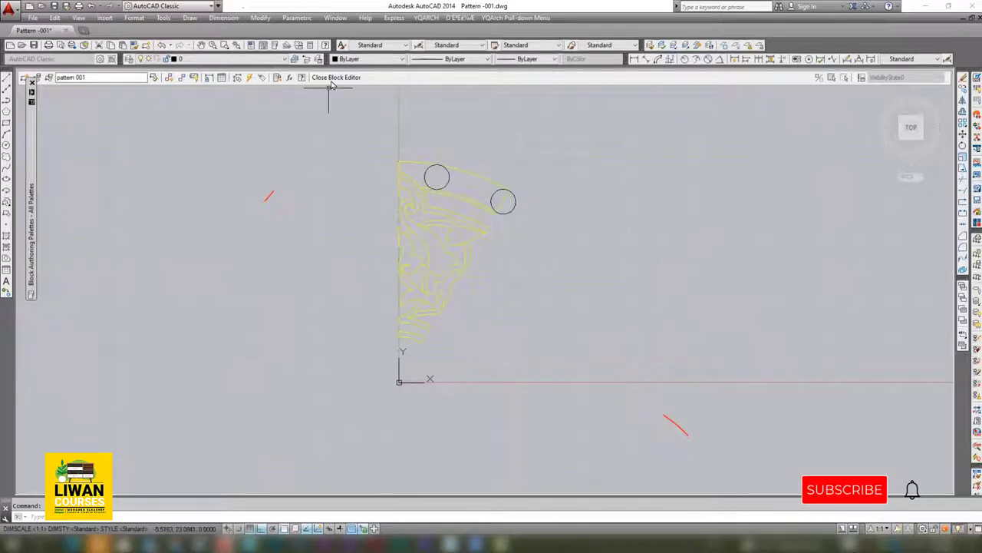
- Close the Block Editor saving the changes, then zoom in on both medallions
left_click(333, 79)
left_click(475, 253)
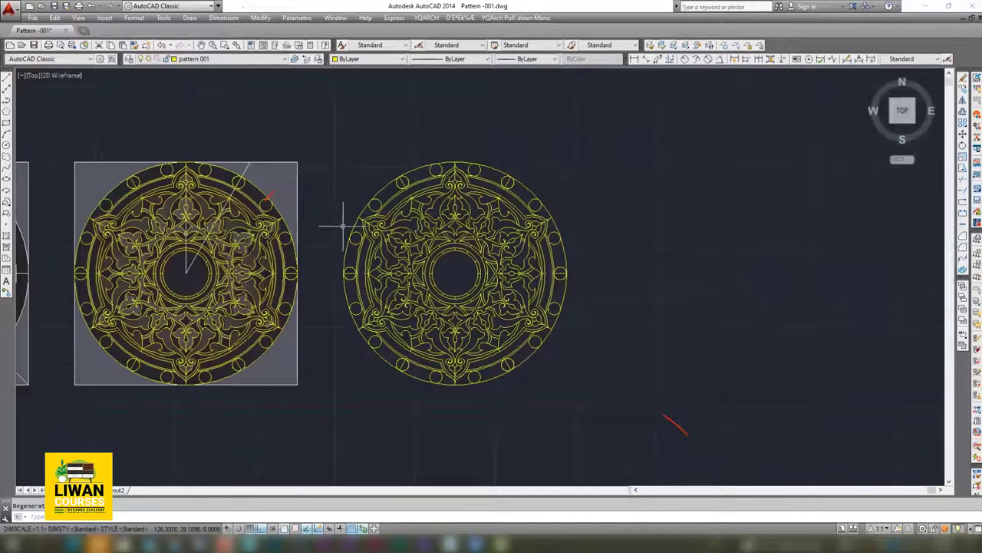
scroll(343, 226, "up", 2)
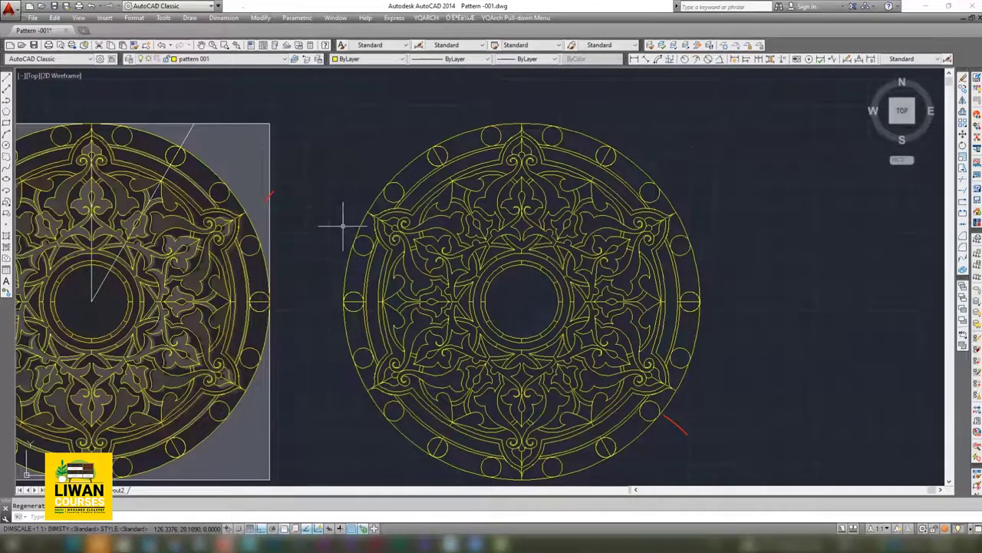